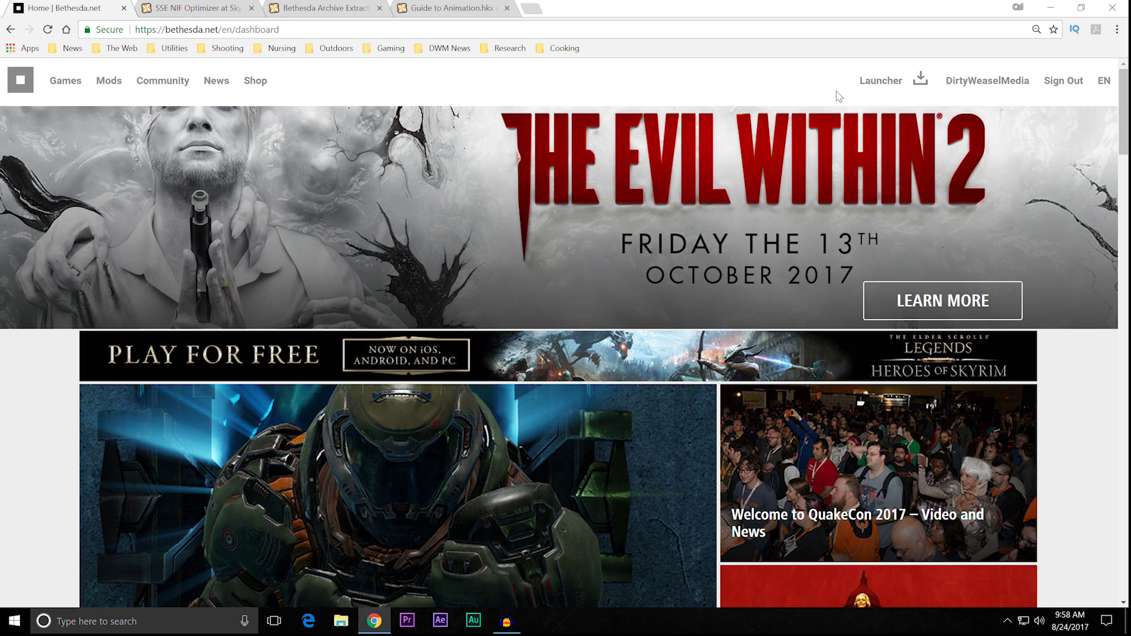
- Check the Bethesda Launcher download offer and its requirements on Bethesda.net, and close that page
{"action": "left_click", "coordinate": [881, 82]}
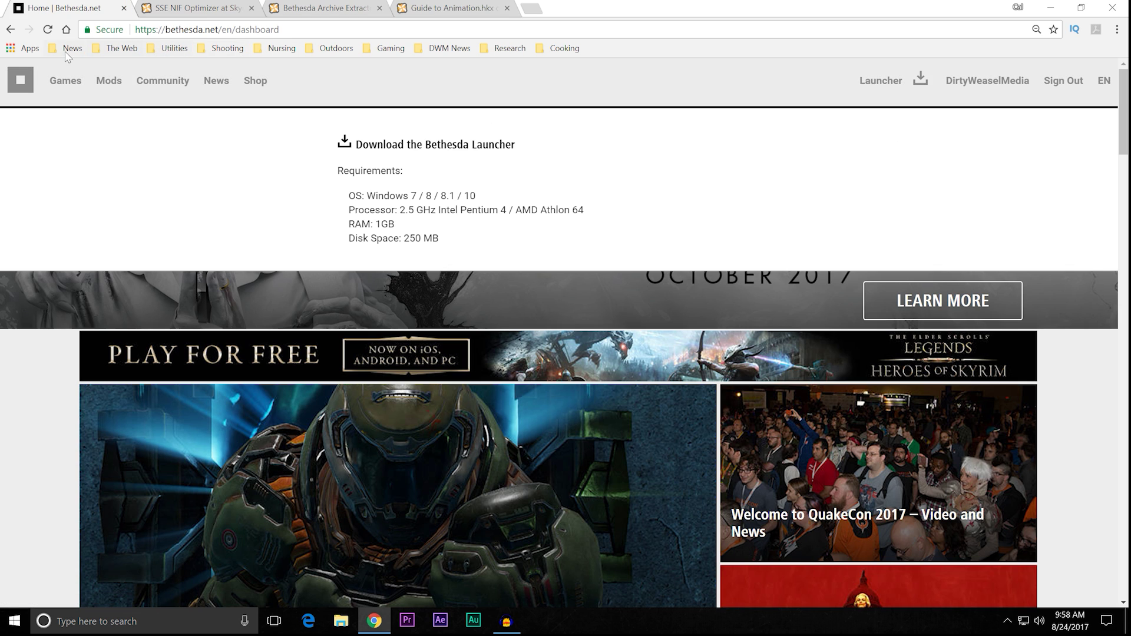
{"action": "left_click", "coordinate": [123, 9]}
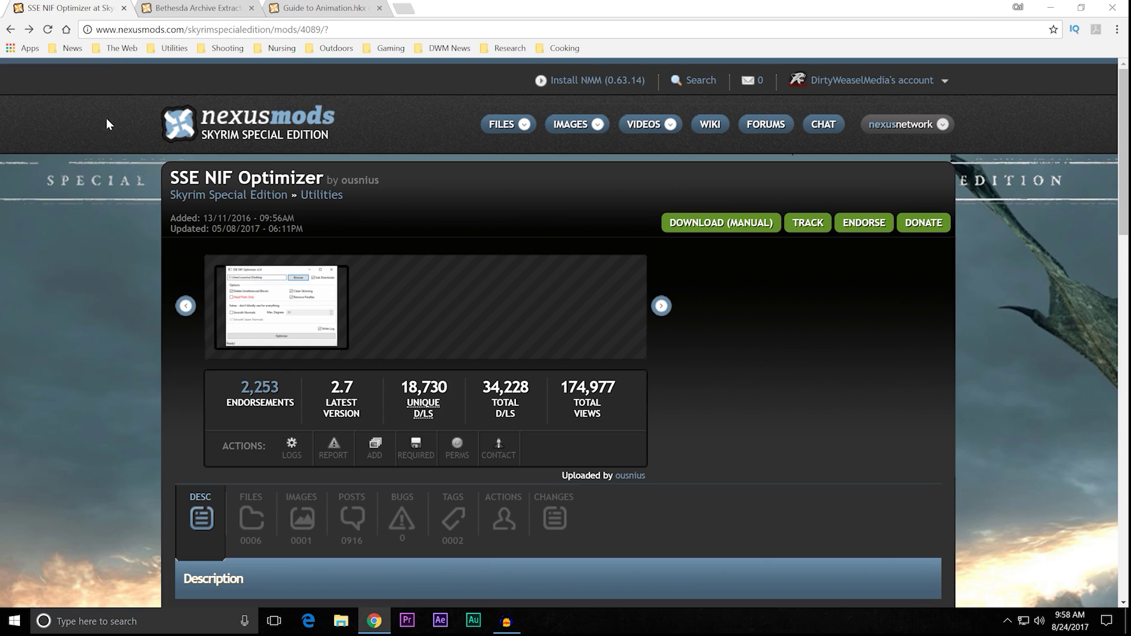
- Leave the browser, run BethesdaNetLauncher_Setup.exe from the desktop as administrator, and allow it to make changes to the device
{"action": "left_click", "coordinate": [1050, 7]}
{"action": "left_click_drag", "start_coordinate": [298, 109], "coordinate": [552, 238]}
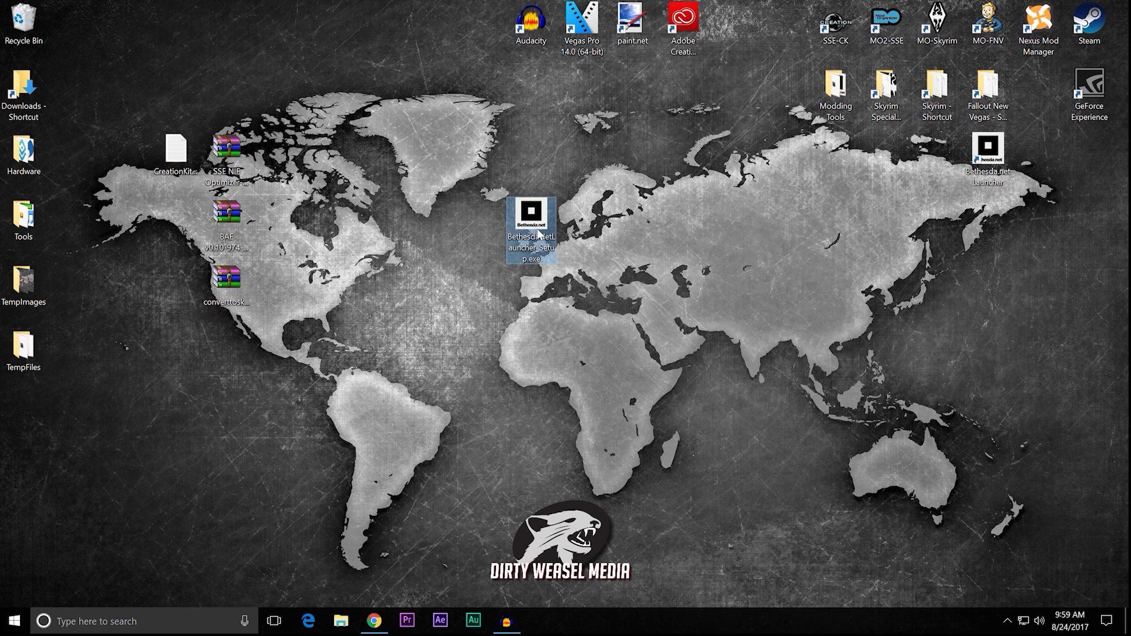
{"action": "mouse_move", "coordinate": [539, 234]}
{"action": "right_click", "coordinate": [538, 230]}
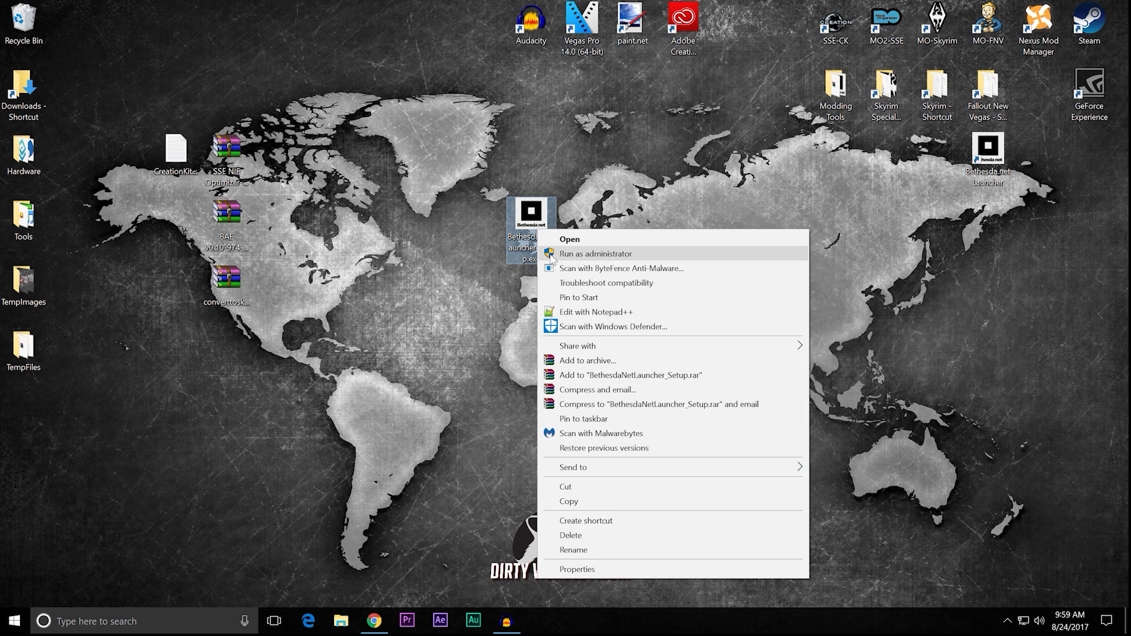
{"action": "left_click", "coordinate": [595, 254]}
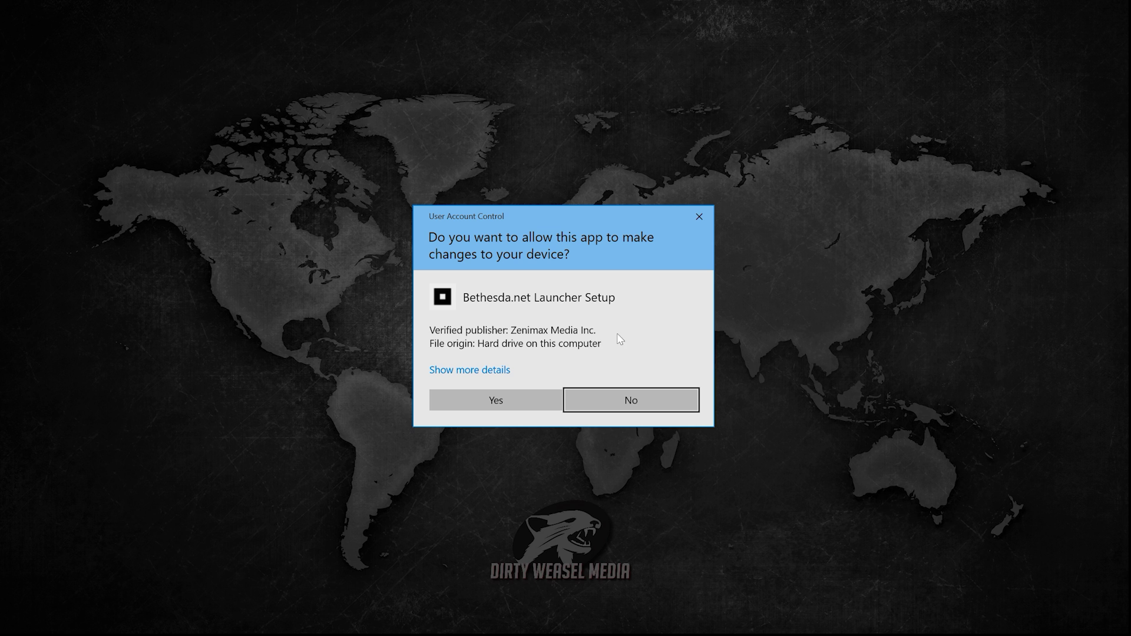
{"action": "left_click", "coordinate": [508, 400]}
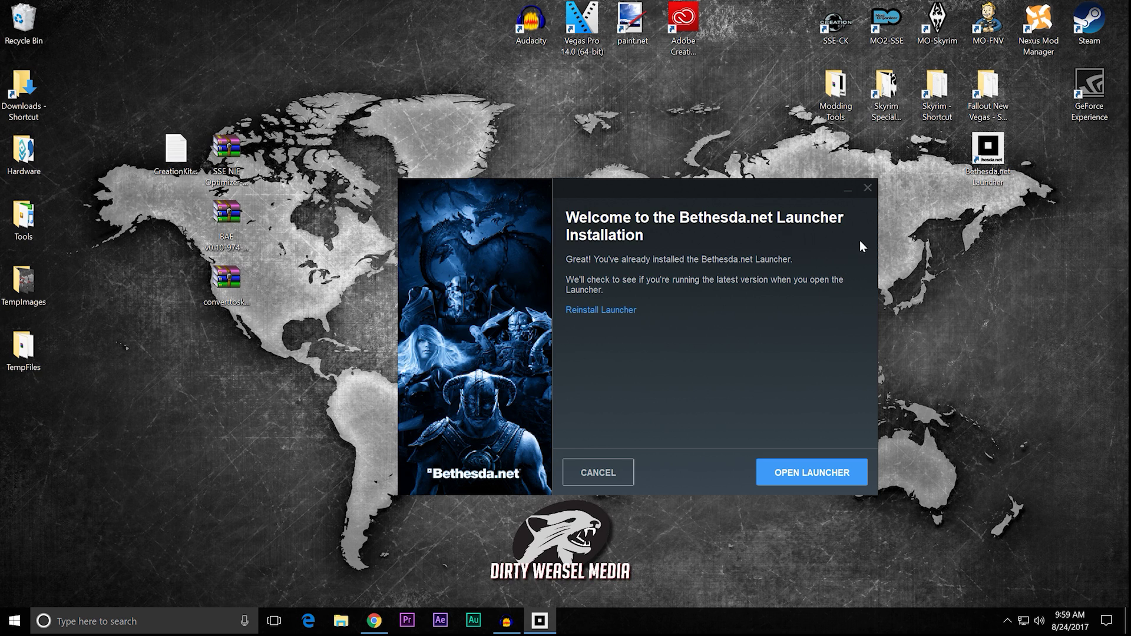
- Move the Bethesda.net Launcher shortcut away from the other game shortcuts and exit the launcher setup without reinstalling
{"action": "left_click_drag", "start_coordinate": [988, 152], "coordinate": [328, 93]}
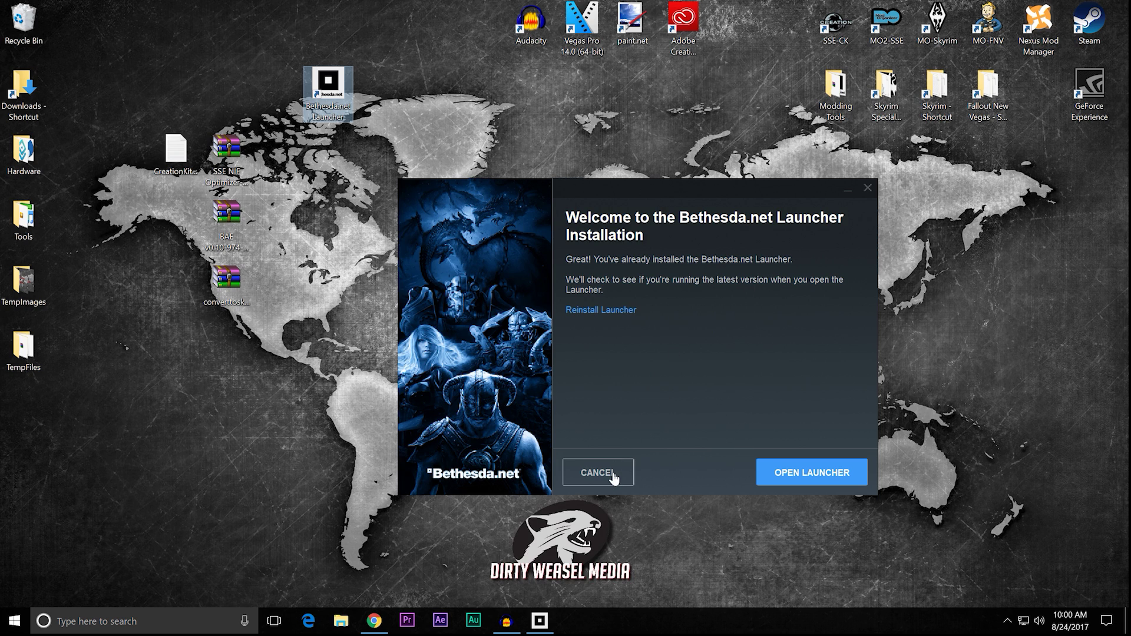
{"action": "left_click", "coordinate": [868, 187]}
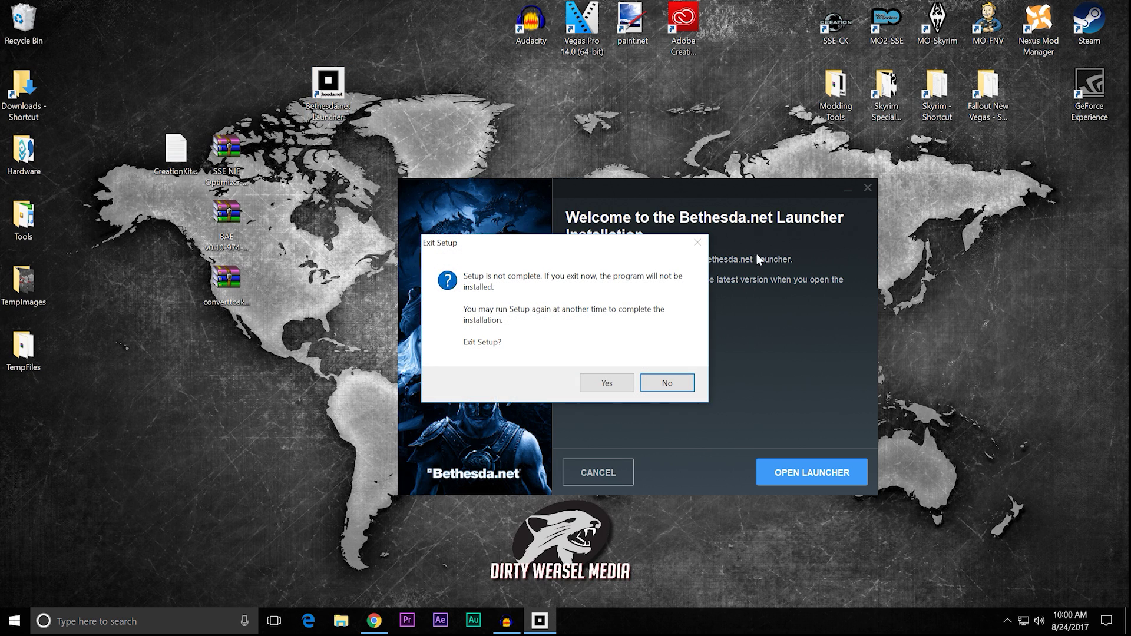
{"action": "left_click", "coordinate": [648, 386]}
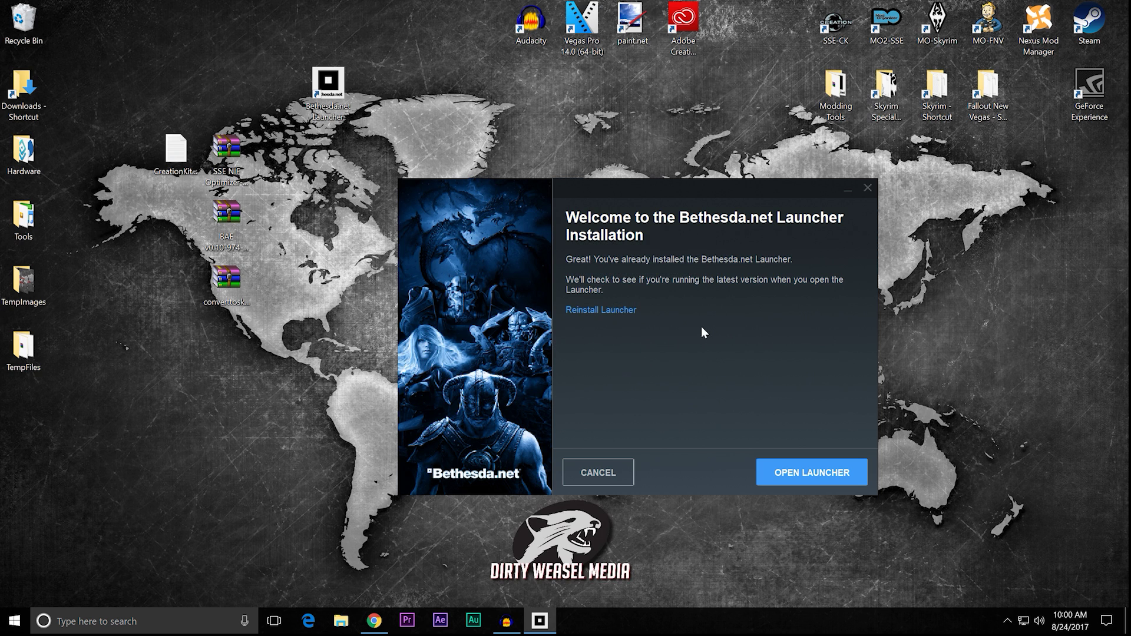
{"action": "left_click", "coordinate": [868, 188]}
{"action": "left_click", "coordinate": [596, 387]}
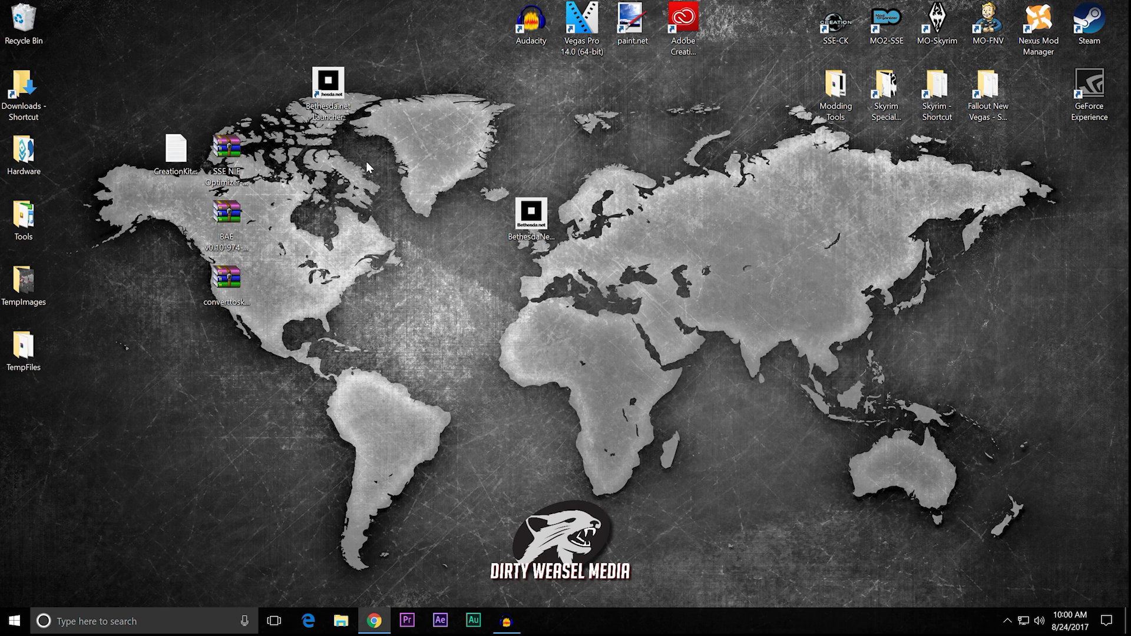
- Place the launcher setup file beside the Recycle Bin and the Bethesda.net Launcher shortcut in the middle of the desktop
{"action": "left_click_drag", "start_coordinate": [531, 217], "coordinate": [82, 32]}
{"action": "left_click_drag", "start_coordinate": [318, 83], "coordinate": [514, 342]}
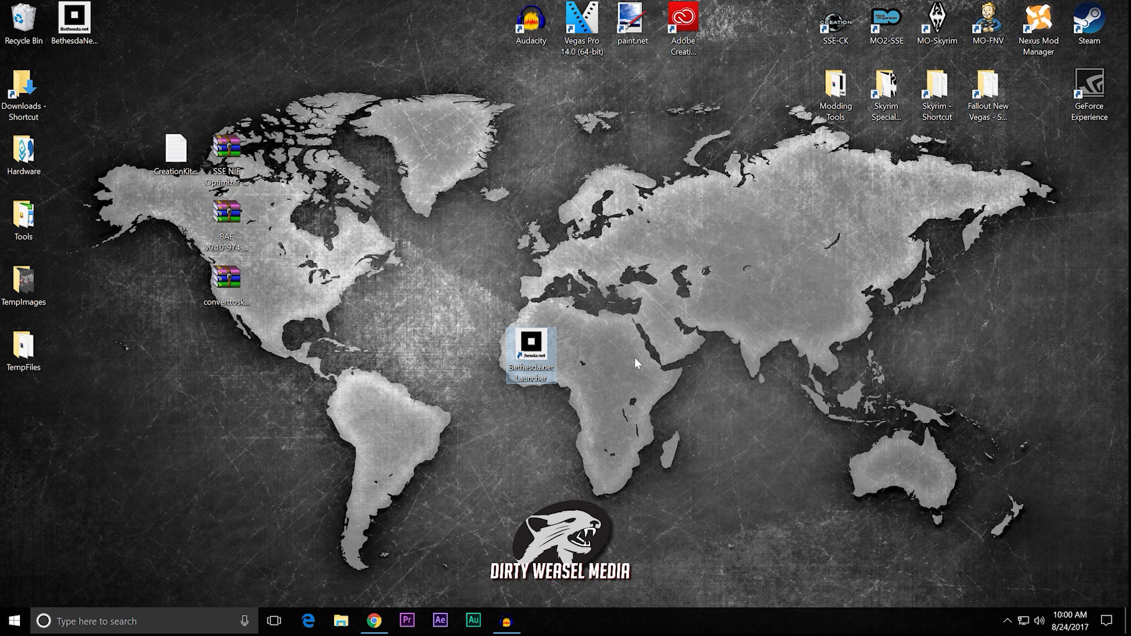
- Open the Bethesda.net Launcher and sign in with the account password
{"action": "double_click", "coordinate": [537, 355]}
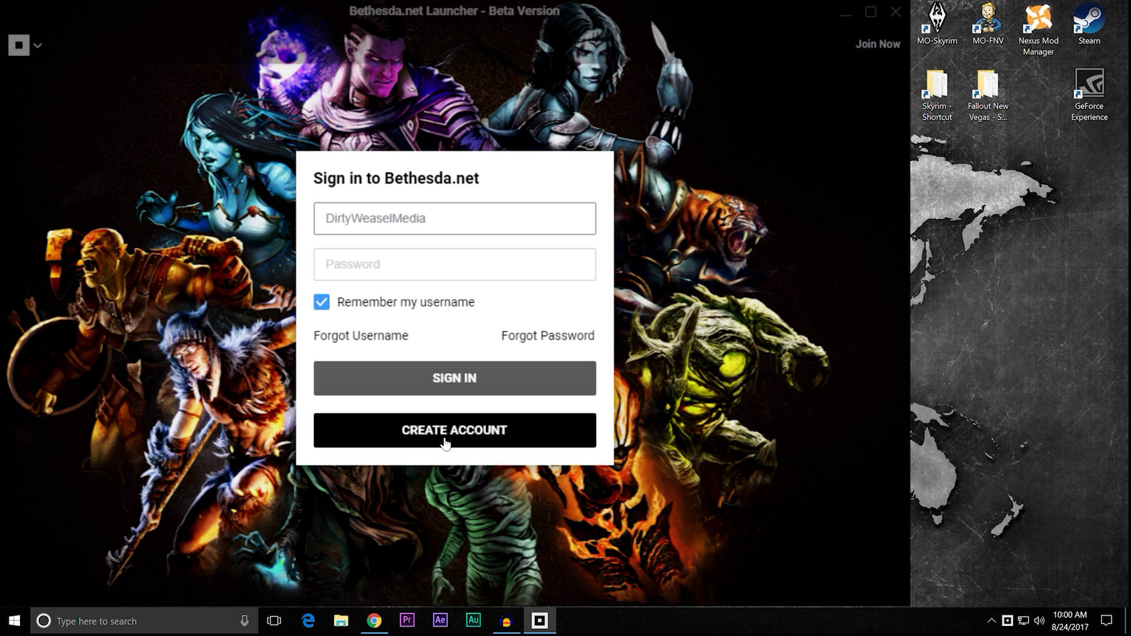
{"action": "left_click", "coordinate": [362, 264]}
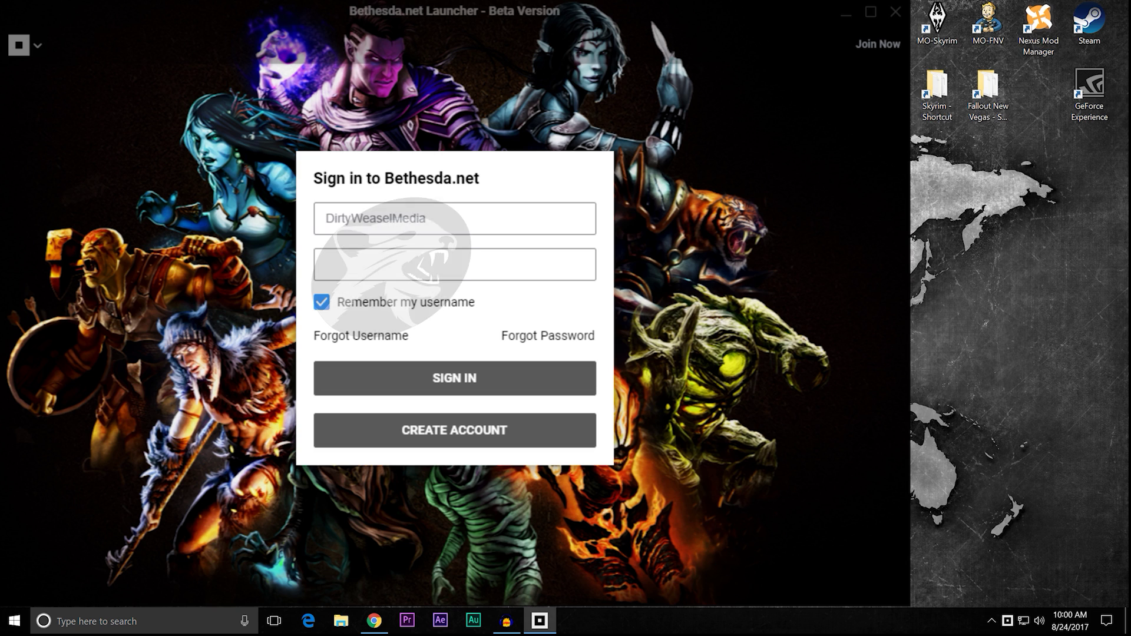
{"action": "left_click", "coordinate": [405, 377]}
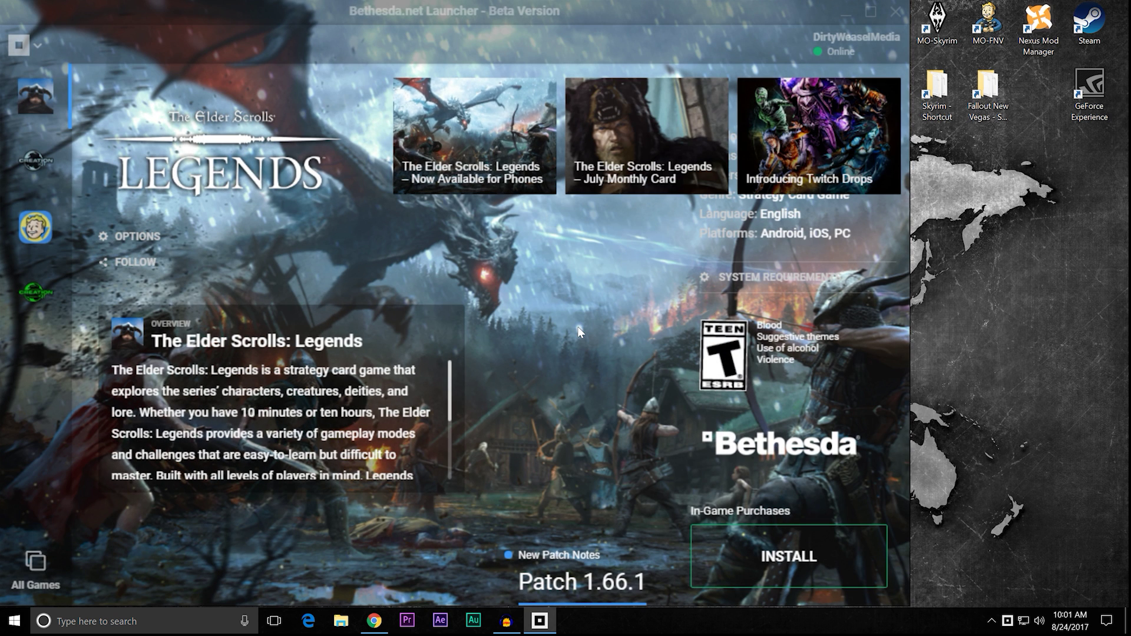
- Install Creation Kit: Skyrim, accepting the EULA and using G:\Steam\steamapps\common\Skyrim Special Edition with no desktop or start menu shortcut
{"action": "left_click", "coordinate": [36, 163]}
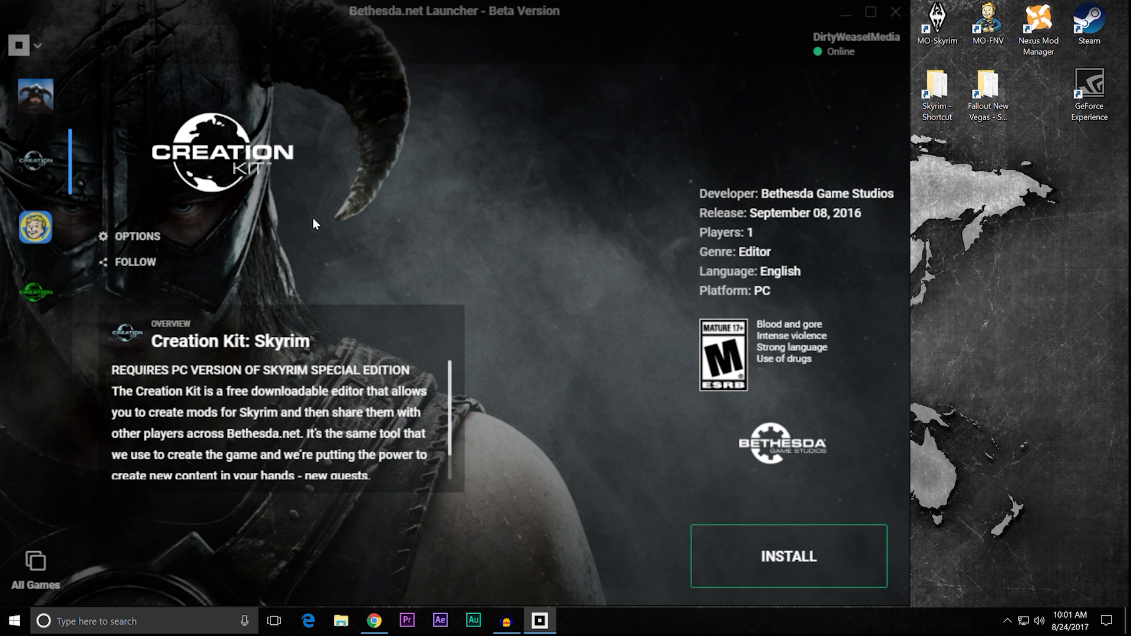
{"action": "left_click", "coordinate": [730, 558]}
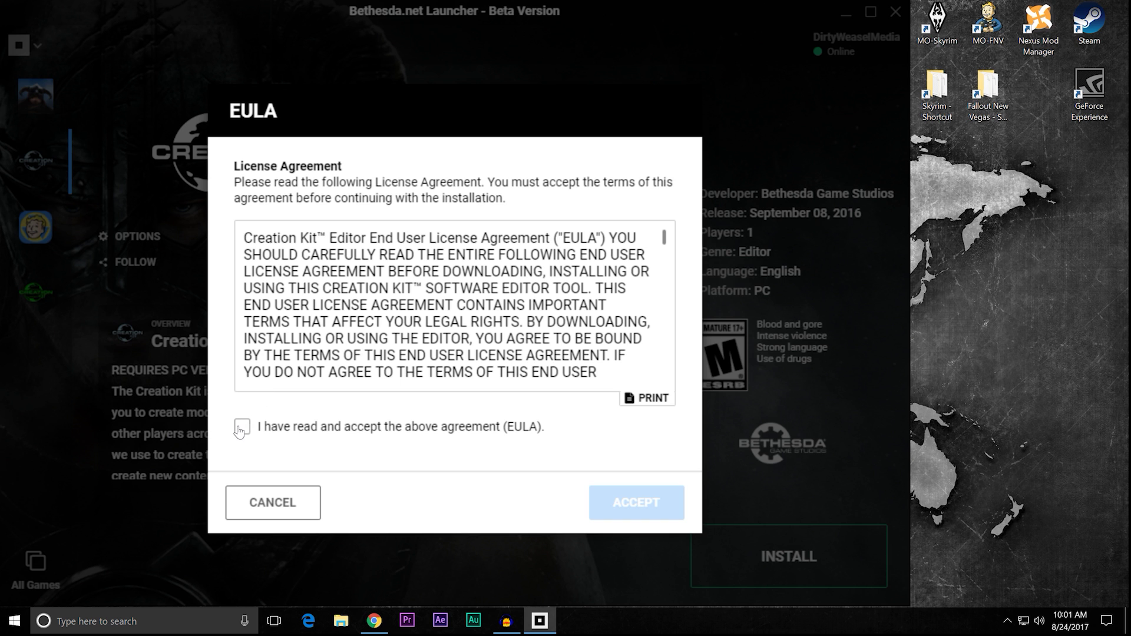
{"action": "left_click", "coordinate": [242, 428]}
{"action": "left_click", "coordinate": [607, 513]}
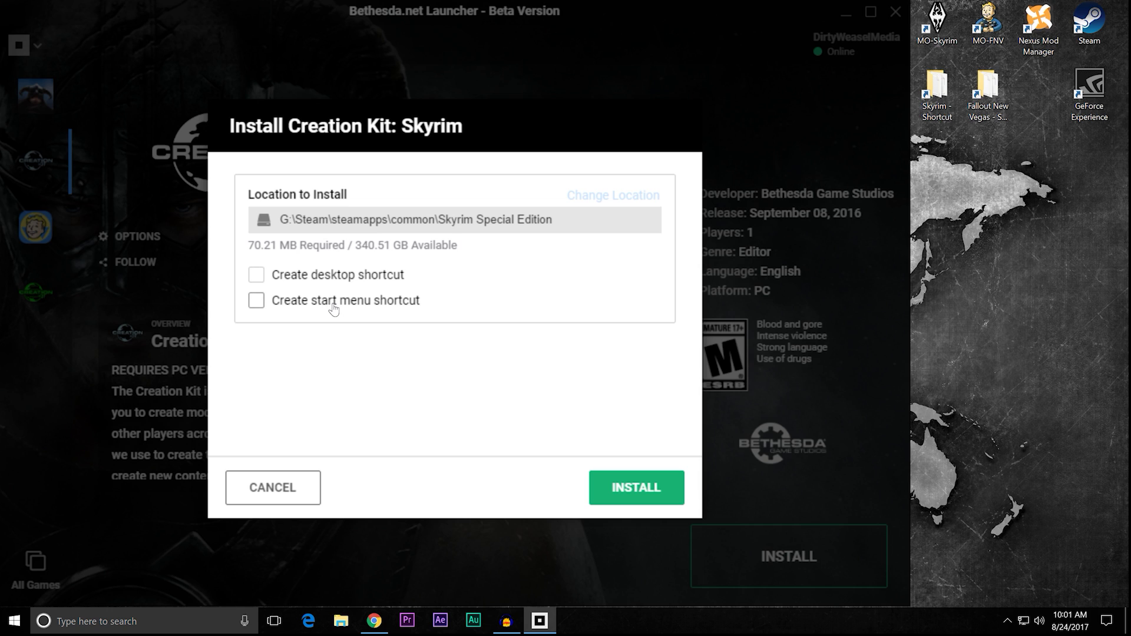
{"action": "left_click", "coordinate": [601, 488]}
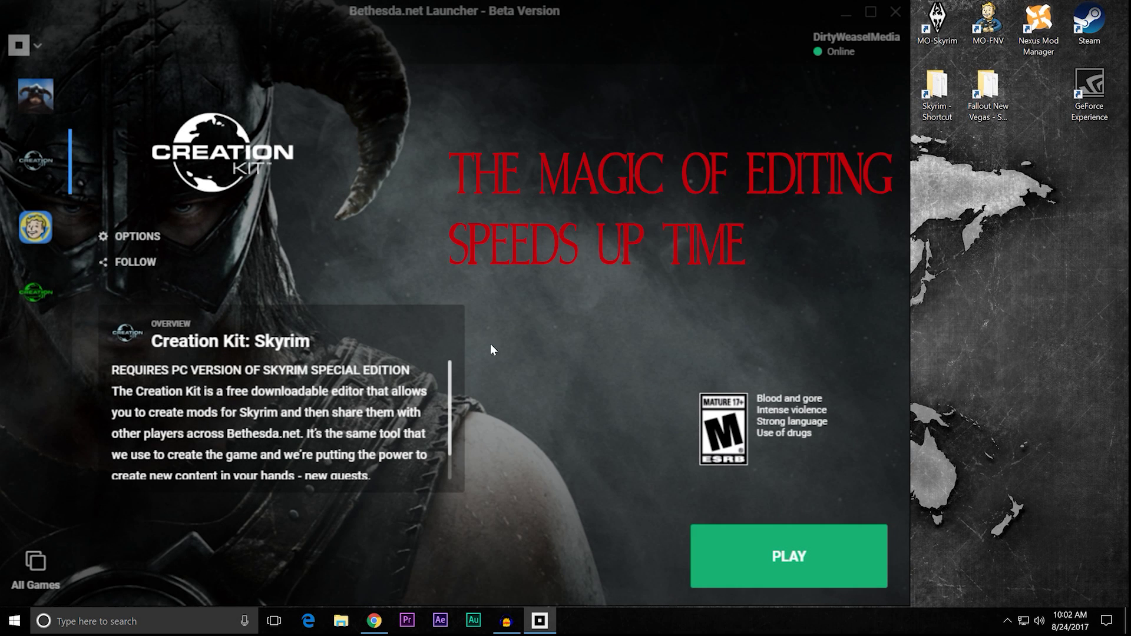
- Launch the Creation Kit with Scripts.zip unpacked, and line up its Object Window and Cell View along the workspace edge
{"action": "left_click", "coordinate": [776, 557]}
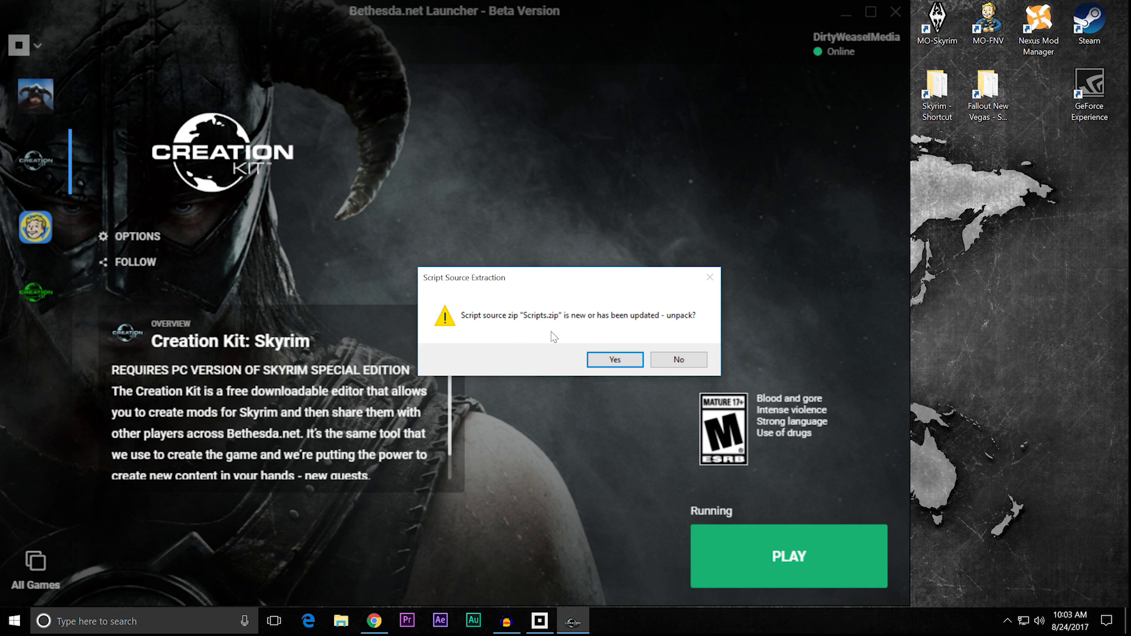
{"action": "left_click", "coordinate": [613, 360]}
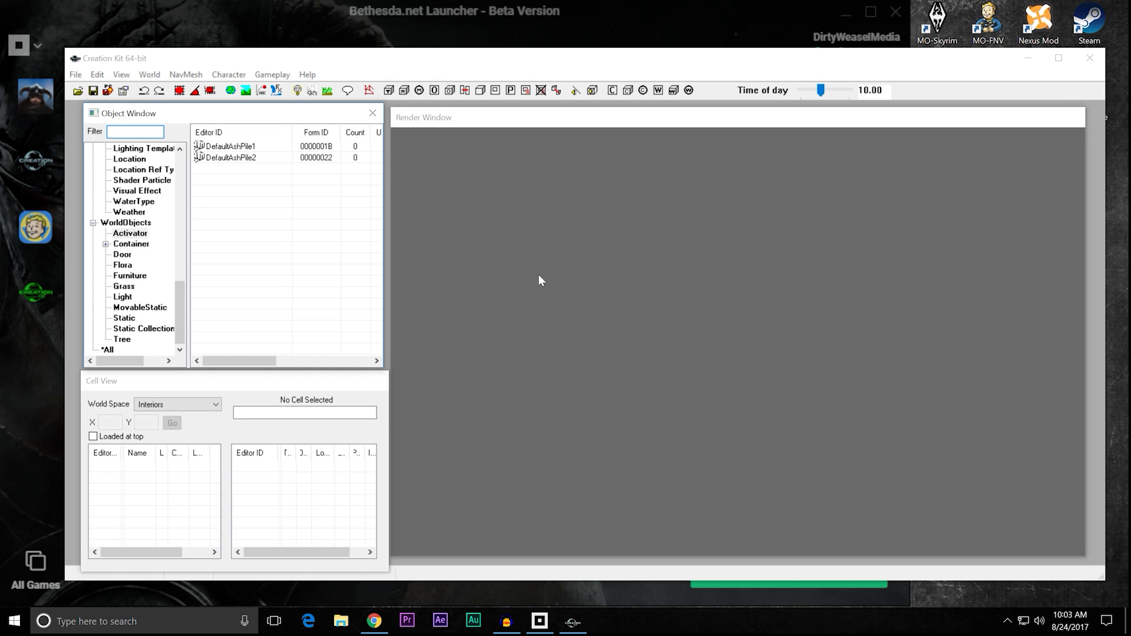
{"action": "mouse_move", "coordinate": [283, 118]}
{"action": "left_mouse_down"}
{"action": "mouse_move", "coordinate": [338, 130]}
{"action": "mouse_move", "coordinate": [264, 115]}
{"action": "left_mouse_up"}
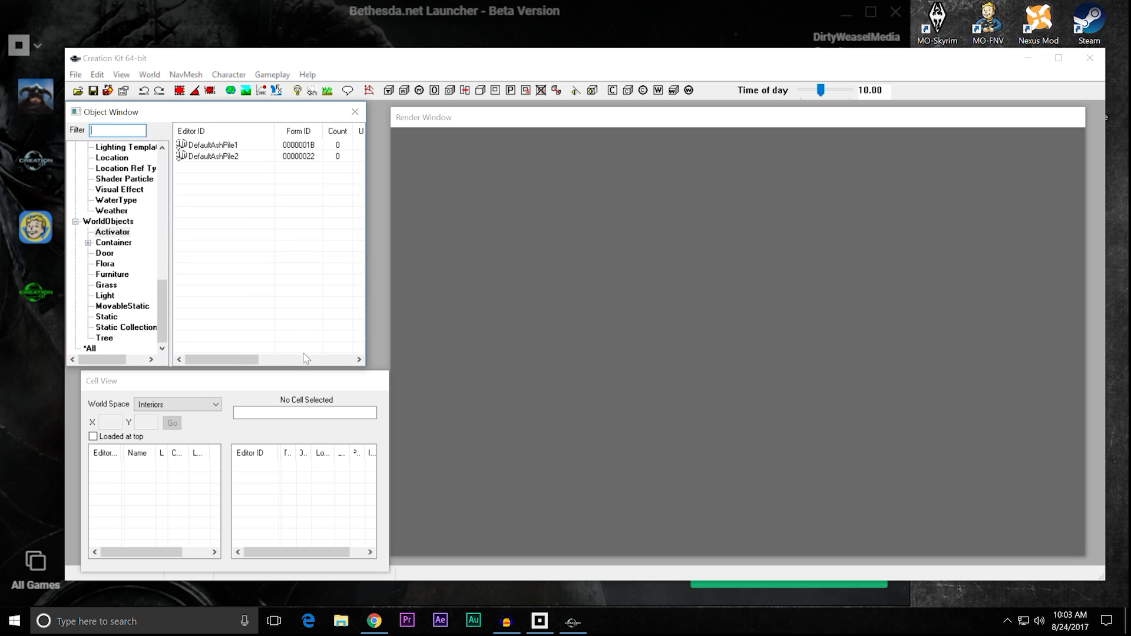
{"action": "left_click_drag", "start_coordinate": [301, 390], "coordinate": [285, 384]}
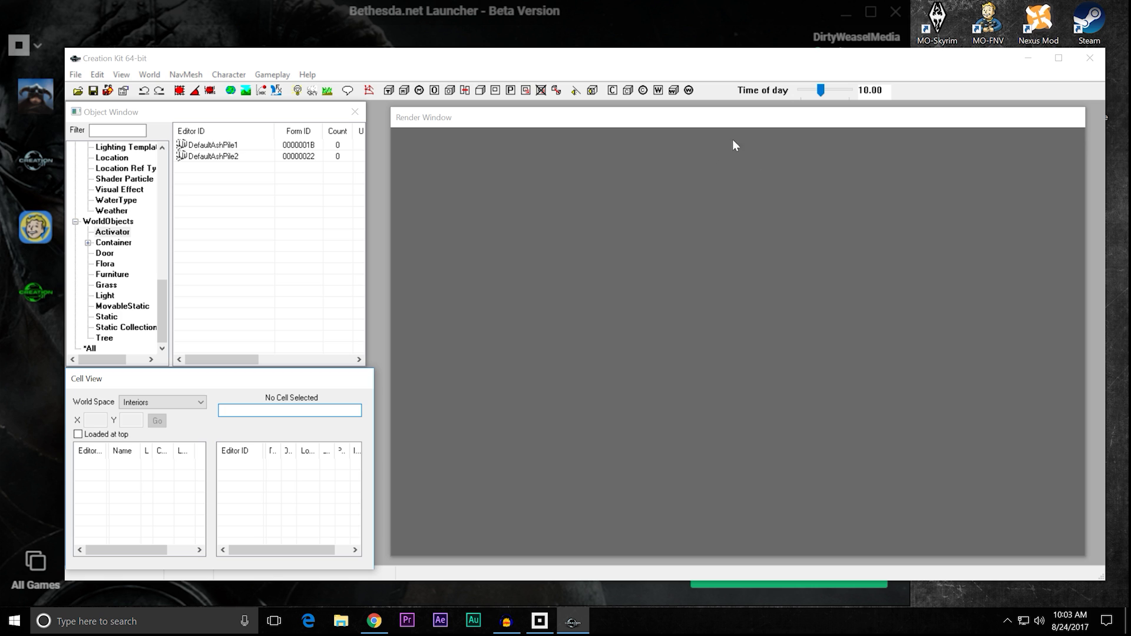
- Close the Creation Kit and quit the Bethesda.net Launcher completely, including its background process
{"action": "left_click", "coordinate": [1090, 59]}
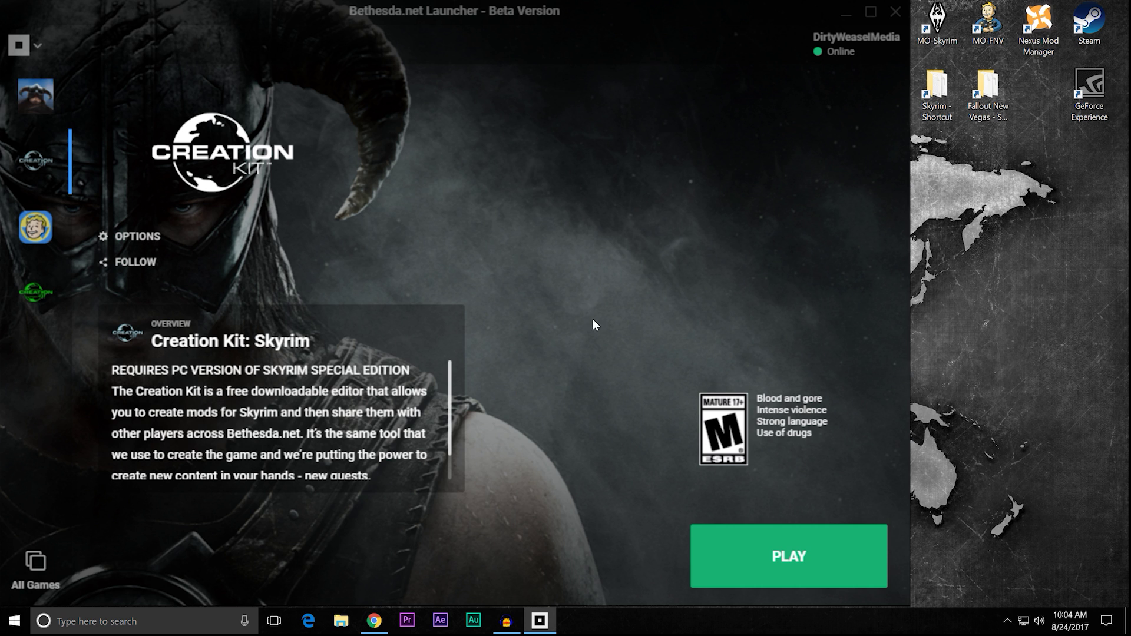
{"action": "left_click", "coordinate": [894, 12]}
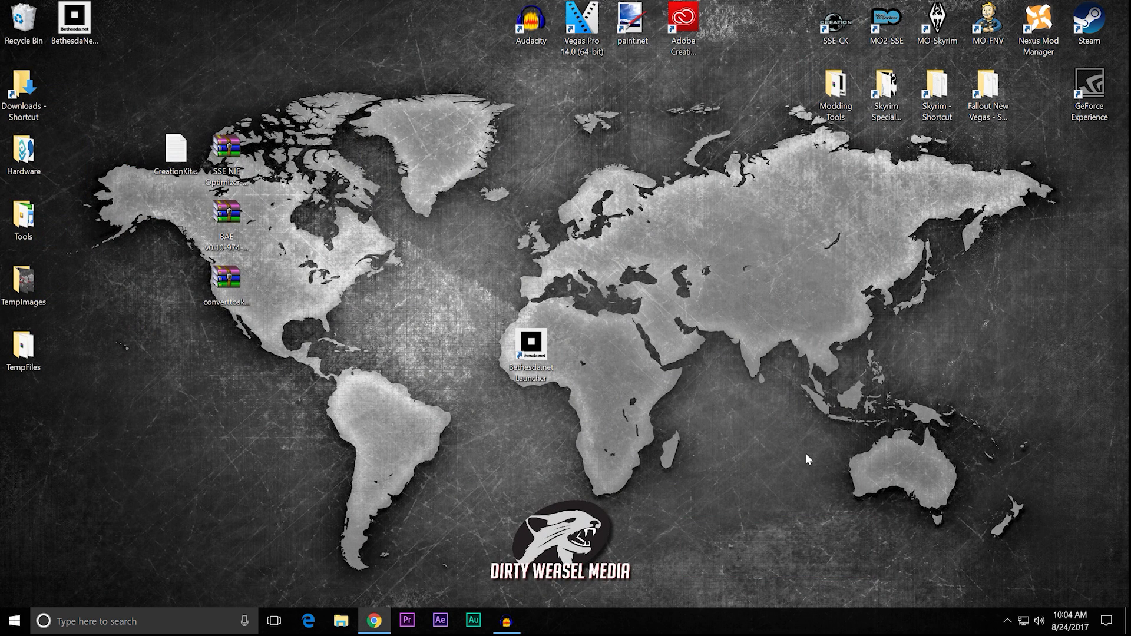
{"action": "left_click", "coordinate": [1007, 621]}
{"action": "right_click", "coordinate": [969, 596]}
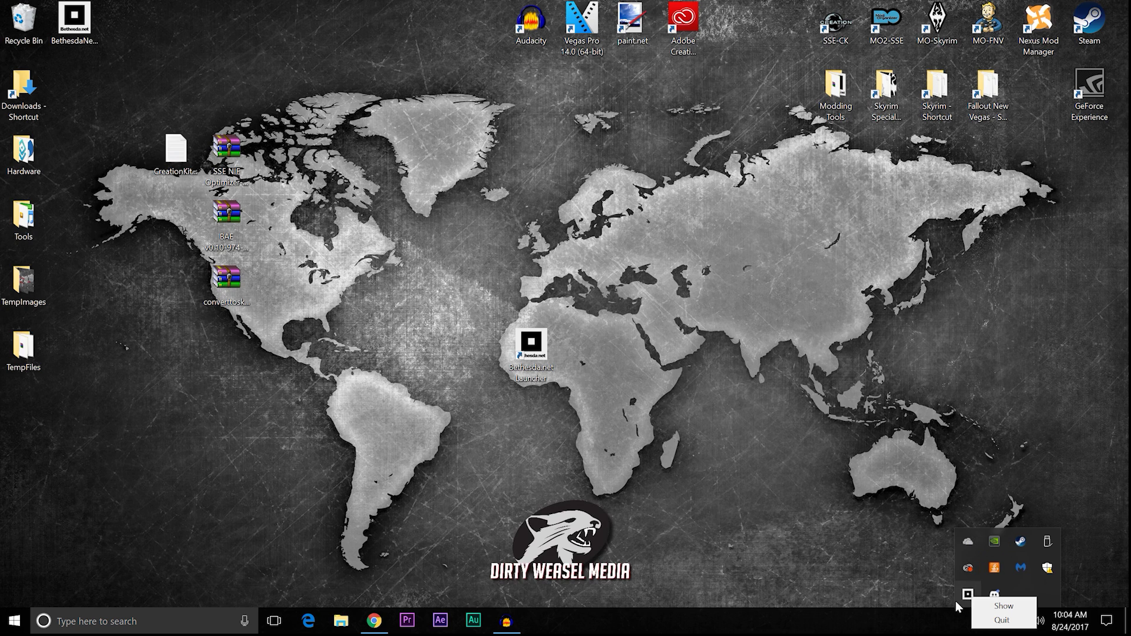
{"action": "left_click", "coordinate": [998, 624]}
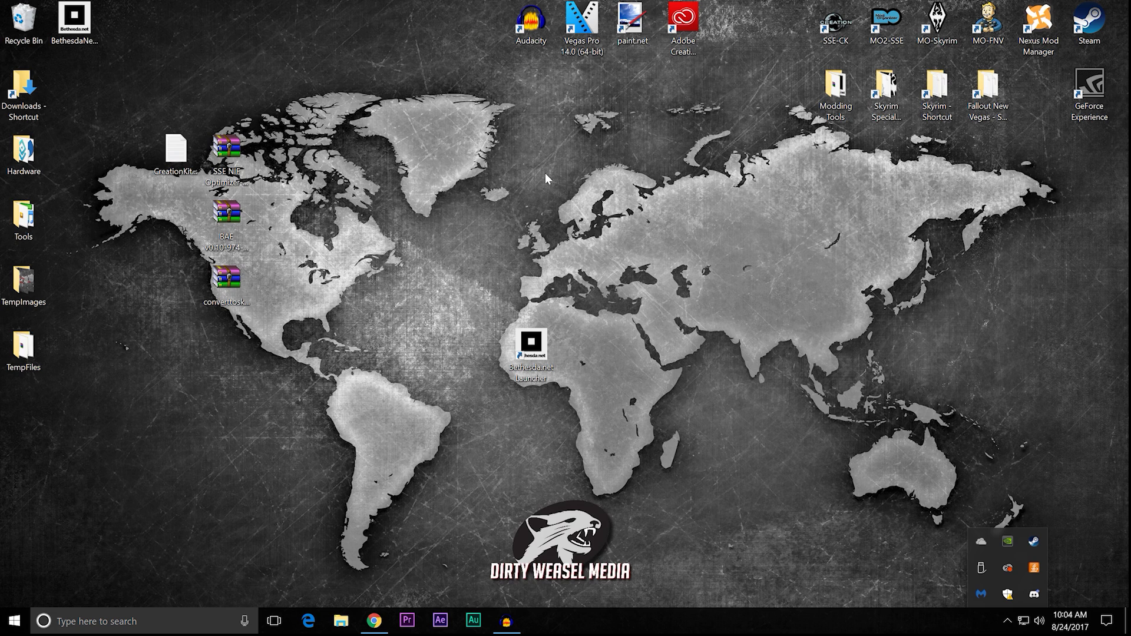
- Move the launcher shortcut below GeForce Experience and remove BethesdaNetLauncher_Setup.exe and the SSE-CK shortcut from the desktop
{"action": "left_click_drag", "start_coordinate": [540, 344], "coordinate": [1095, 160]}
{"action": "left_click", "coordinate": [78, 27]}
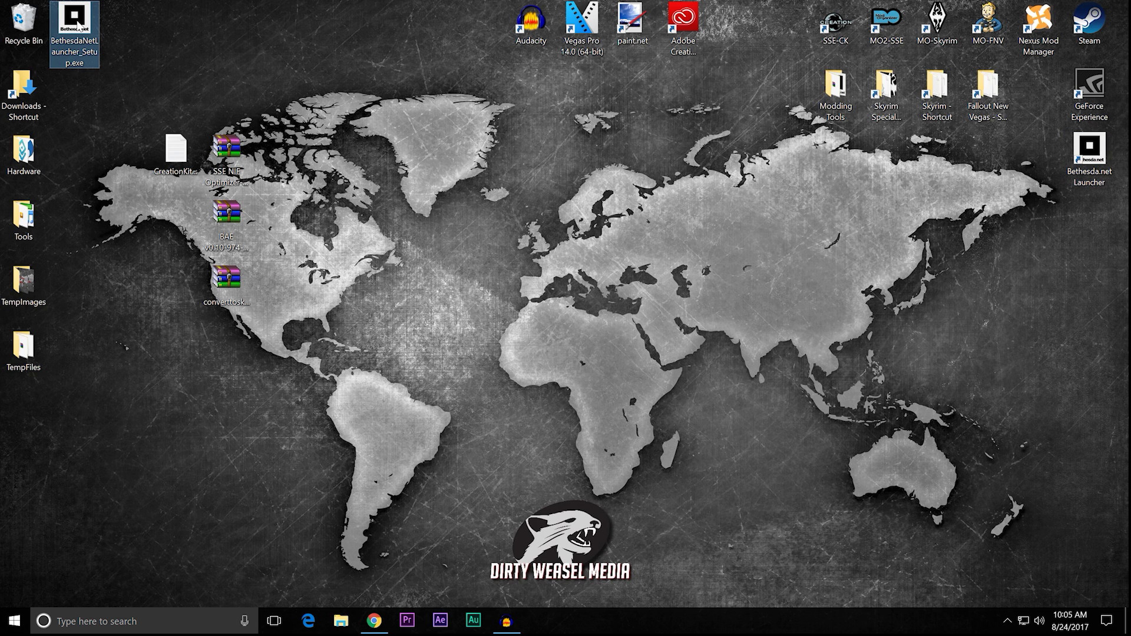
{"action": "right_click", "coordinate": [78, 27]}
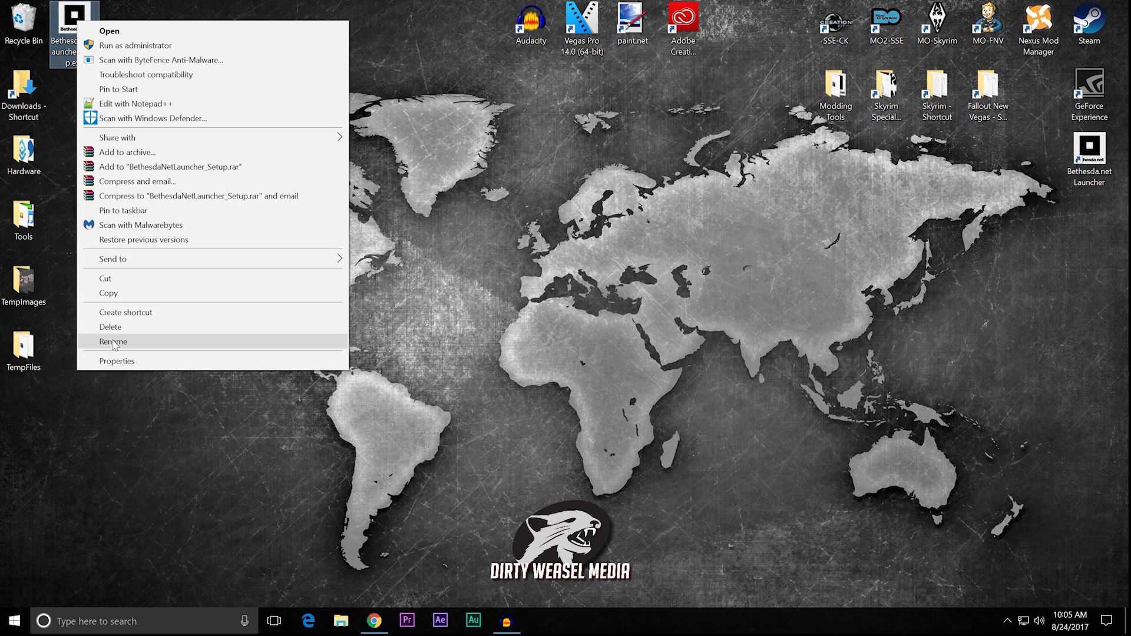
{"action": "left_click", "coordinate": [113, 332]}
{"action": "left_click_drag", "start_coordinate": [836, 23], "coordinate": [886, 91]}
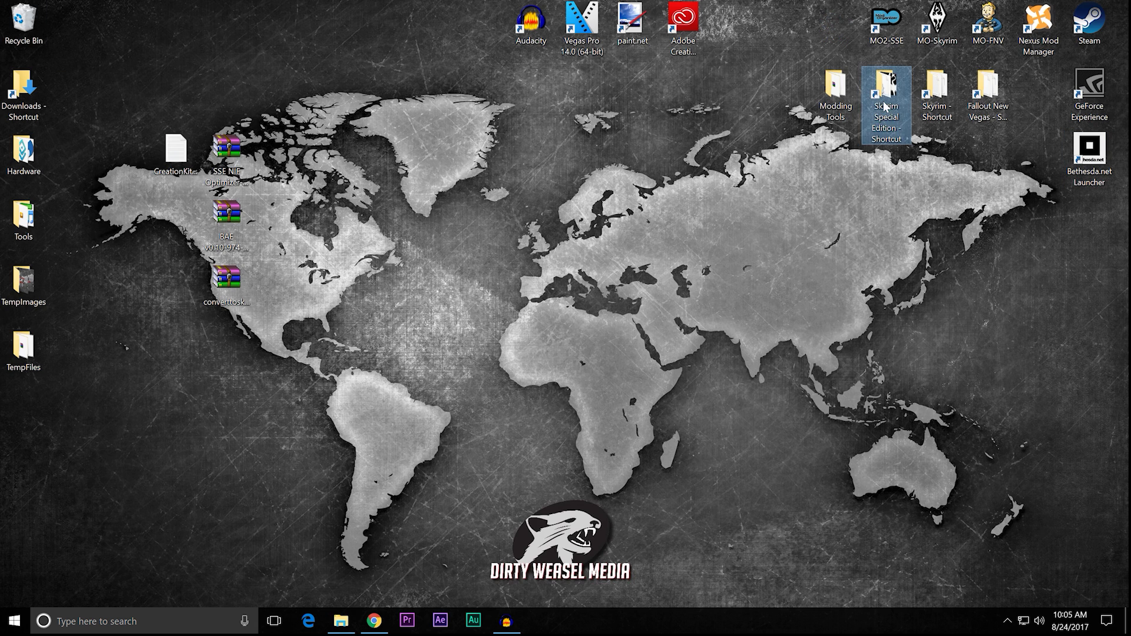
- Open the Skyrim Special Edition game folder and locate CreationKit.exe, CreationKit.ini and CreationKitPrefs.ini
{"action": "double_click", "coordinate": [886, 91]}
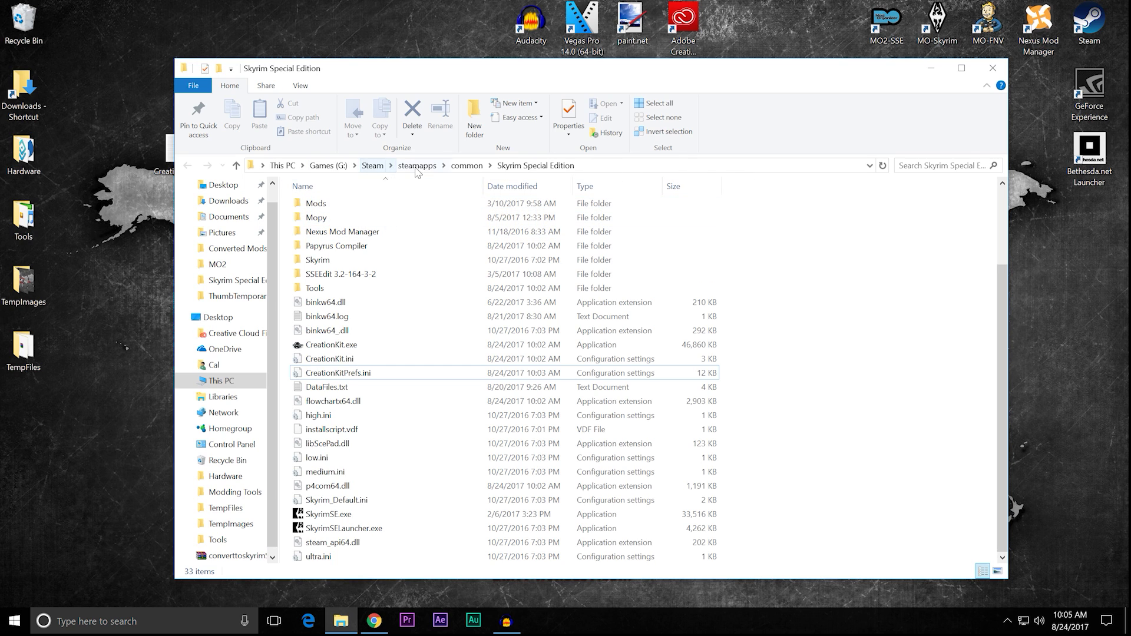
{"action": "left_click", "coordinate": [378, 350]}
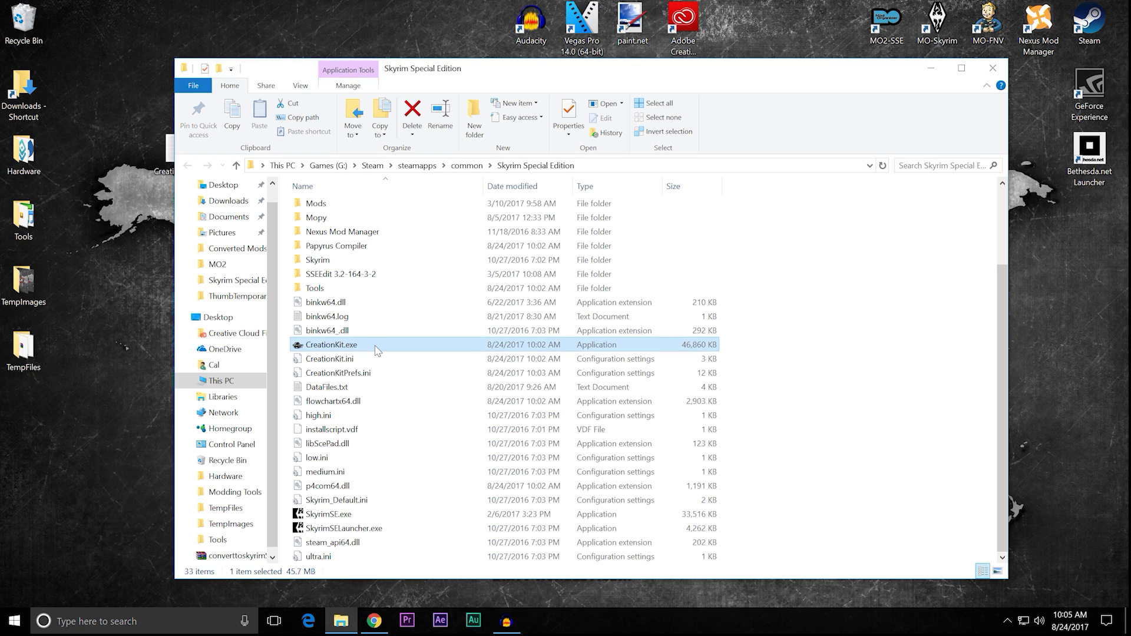
{"action": "left_click", "coordinate": [379, 366]}
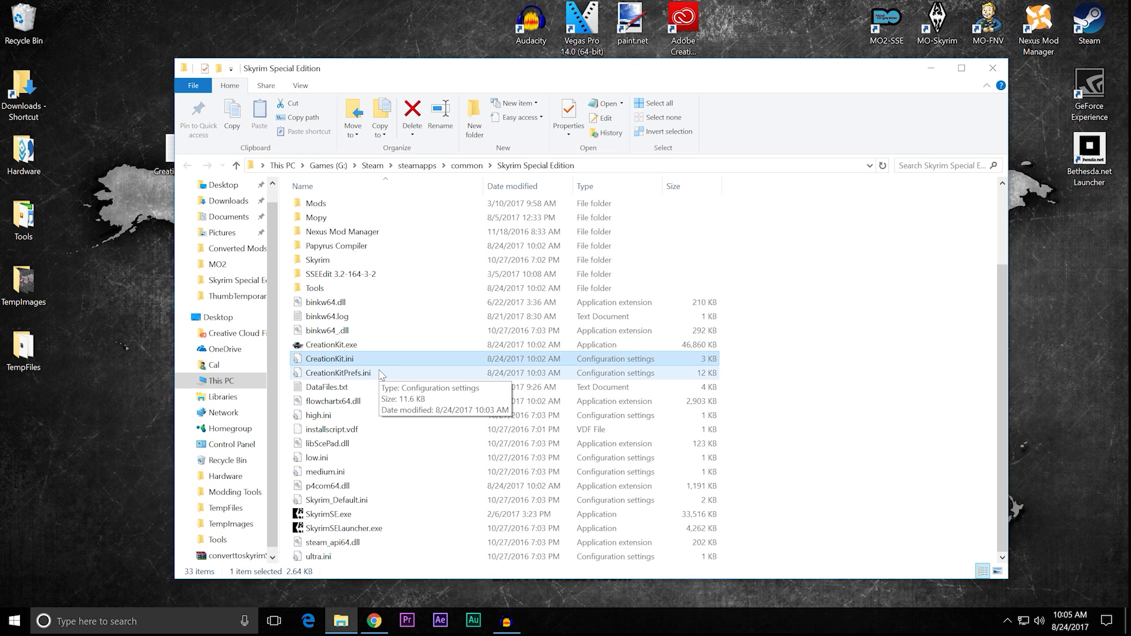
{"action": "left_click", "coordinate": [380, 374]}
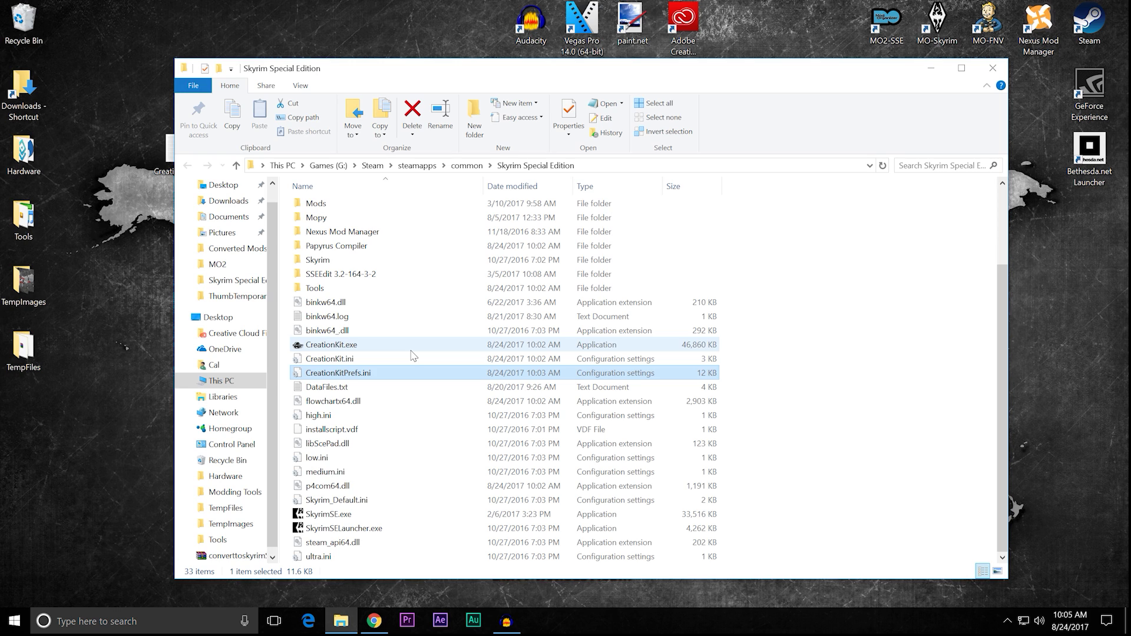
- Create a new text document in the Skyrim Special Edition folder, name it CreationKitCustom.ini and accept the extension change
{"action": "left_click", "coordinate": [865, 385]}
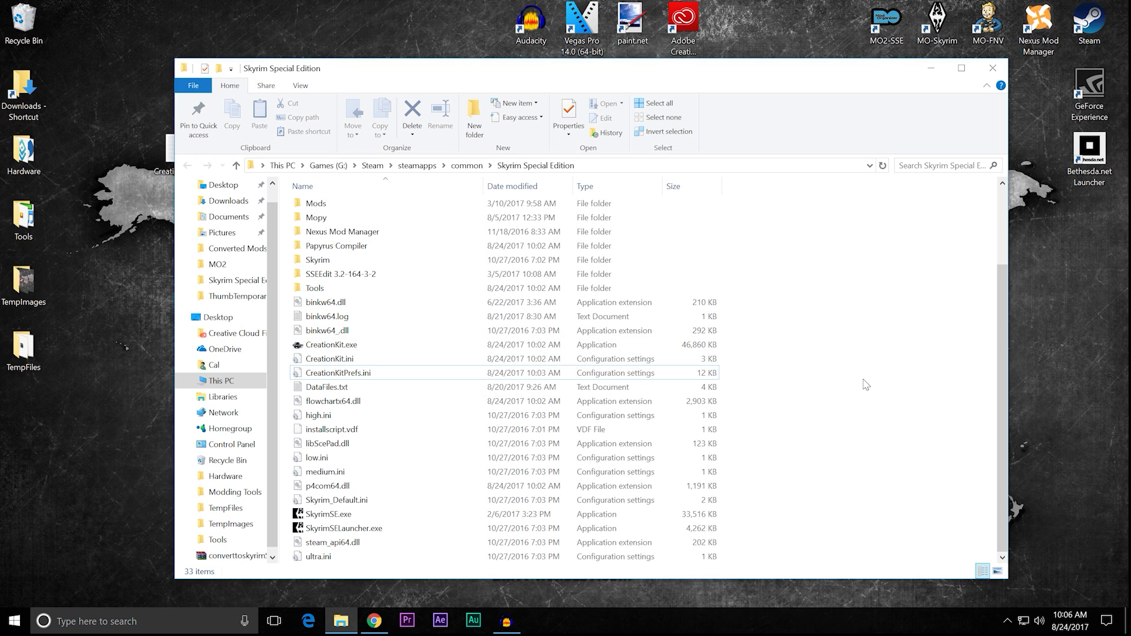
{"action": "right_click", "coordinate": [829, 360]}
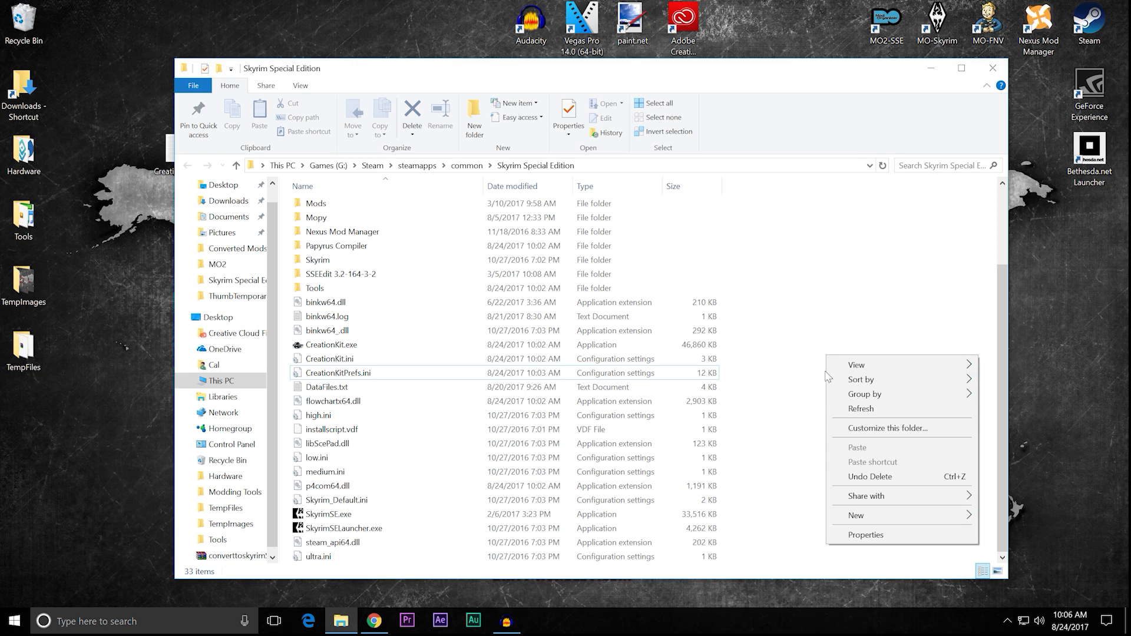
{"action": "mouse_move", "coordinate": [848, 516]}
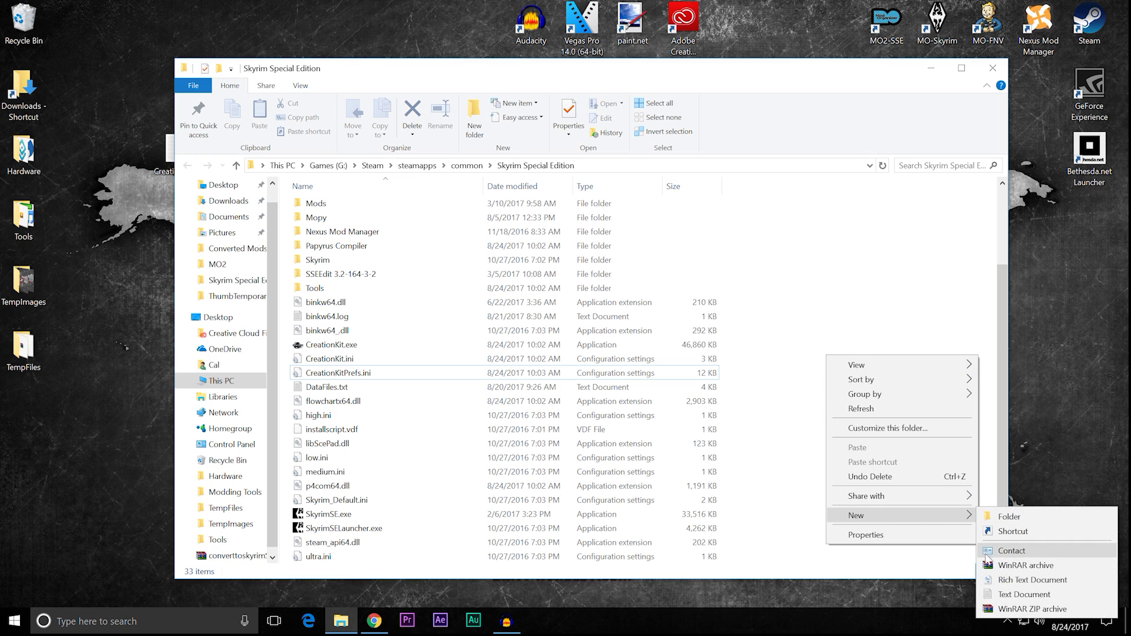
{"action": "left_click", "coordinate": [1024, 595]}
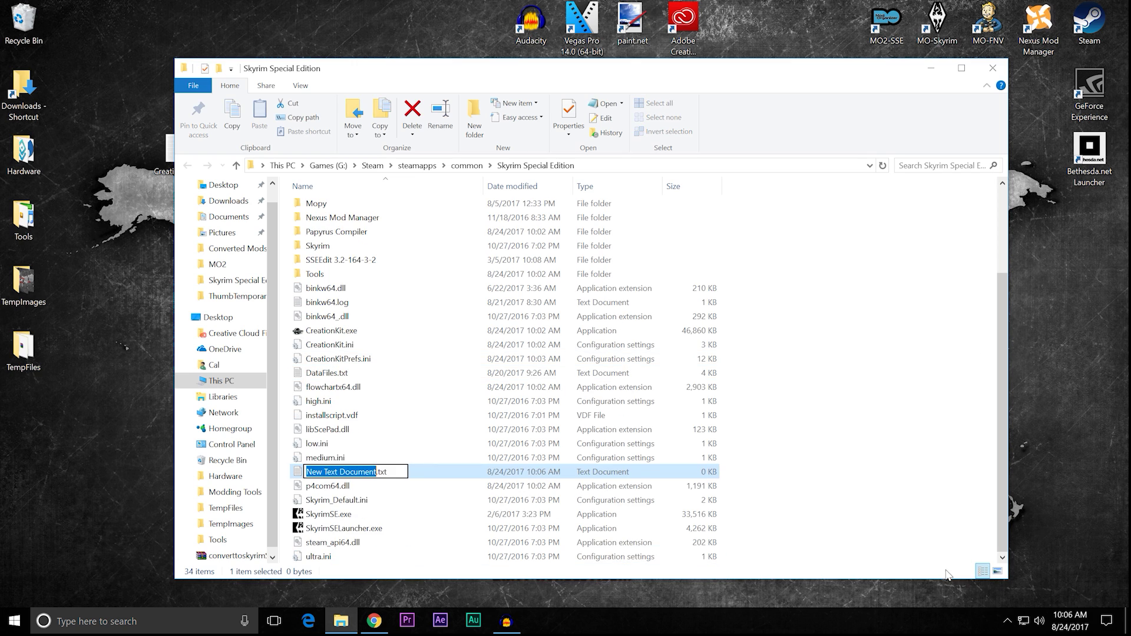
{"action": "key", "text": "ctrl+a"}
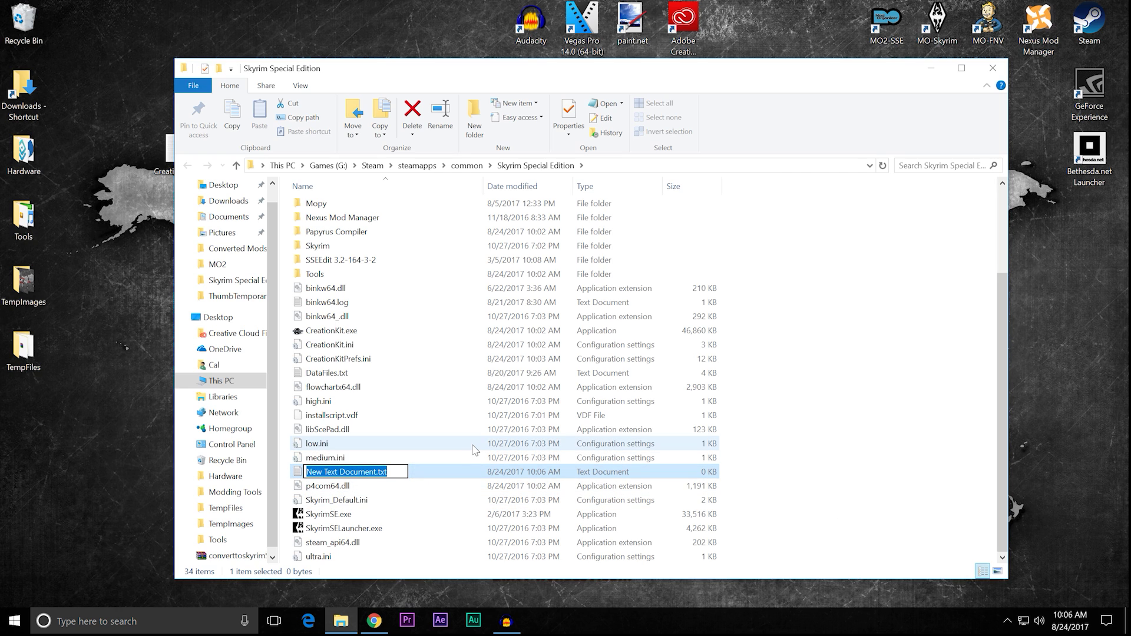
{"action": "type", "text": "Creat"}
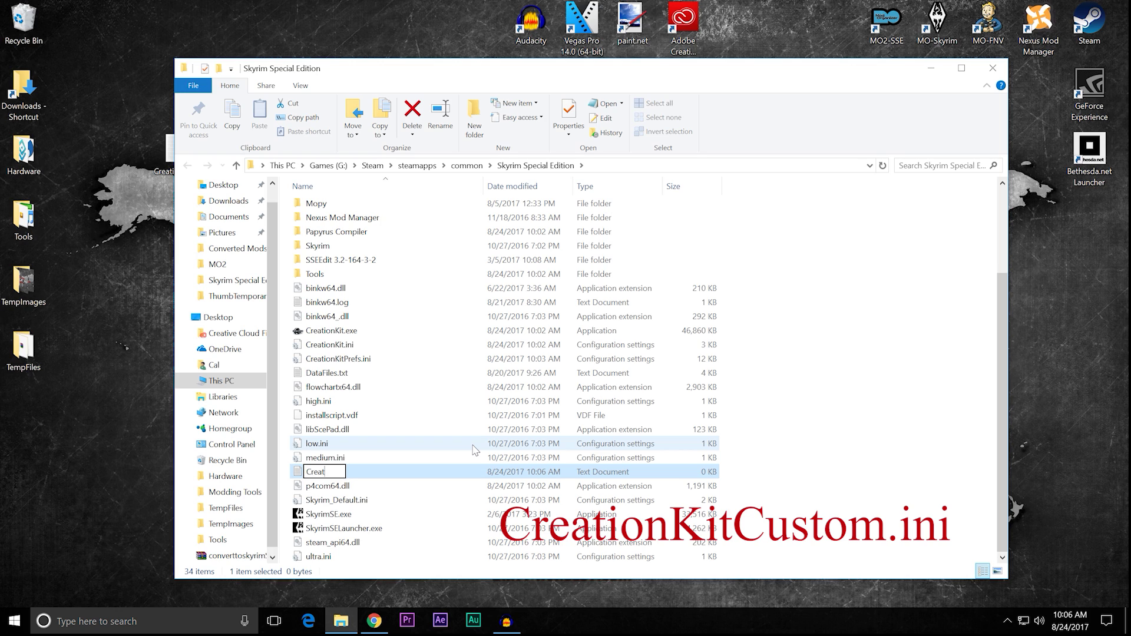
{"action": "type", "text": "ionKitCustom"}
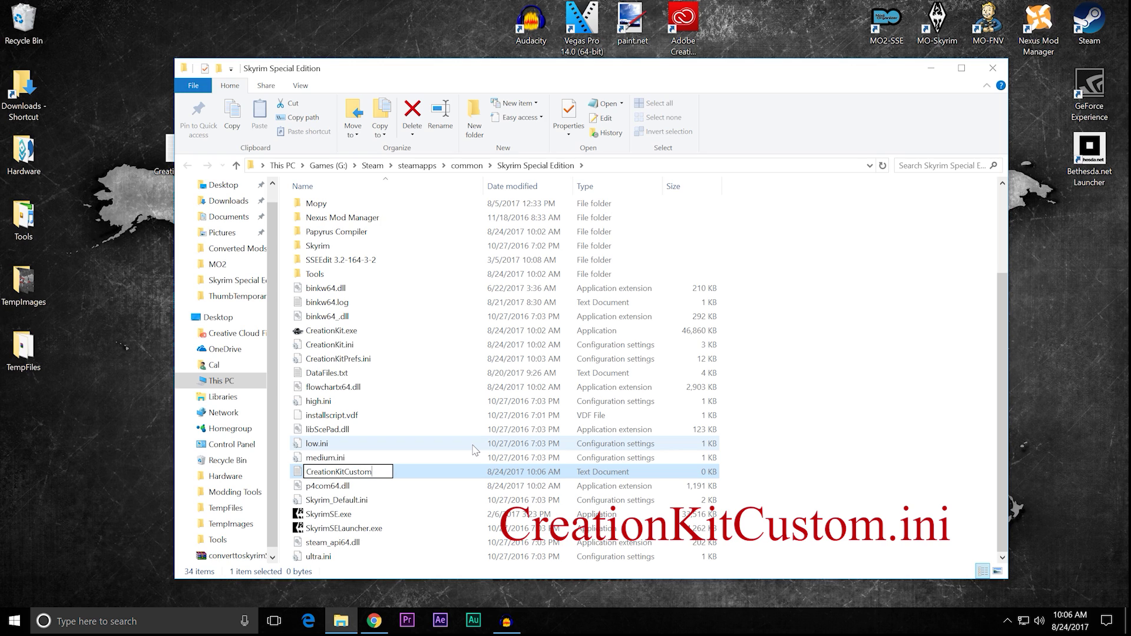
{"action": "type", "text": ".ini"}
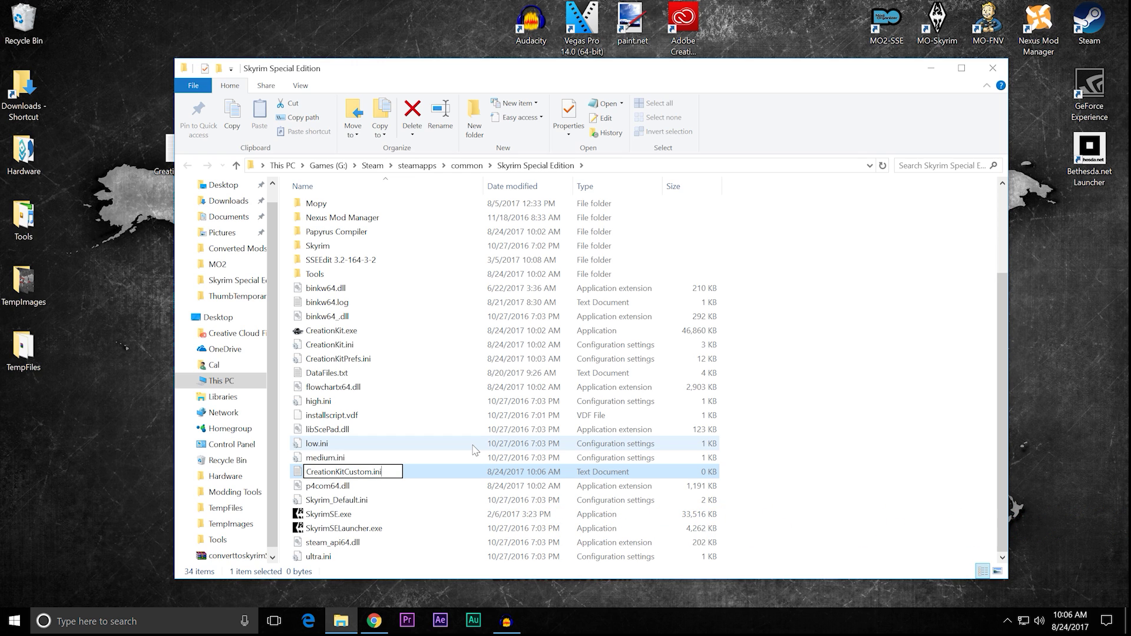
{"action": "key", "text": "Return"}
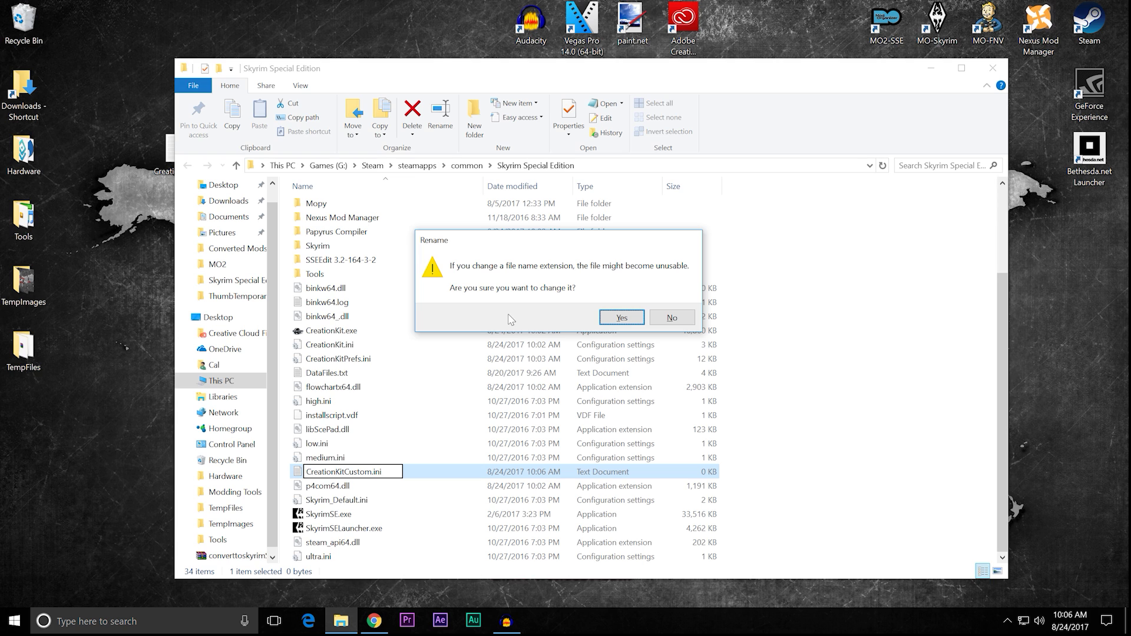
{"action": "left_click", "coordinate": [620, 318]}
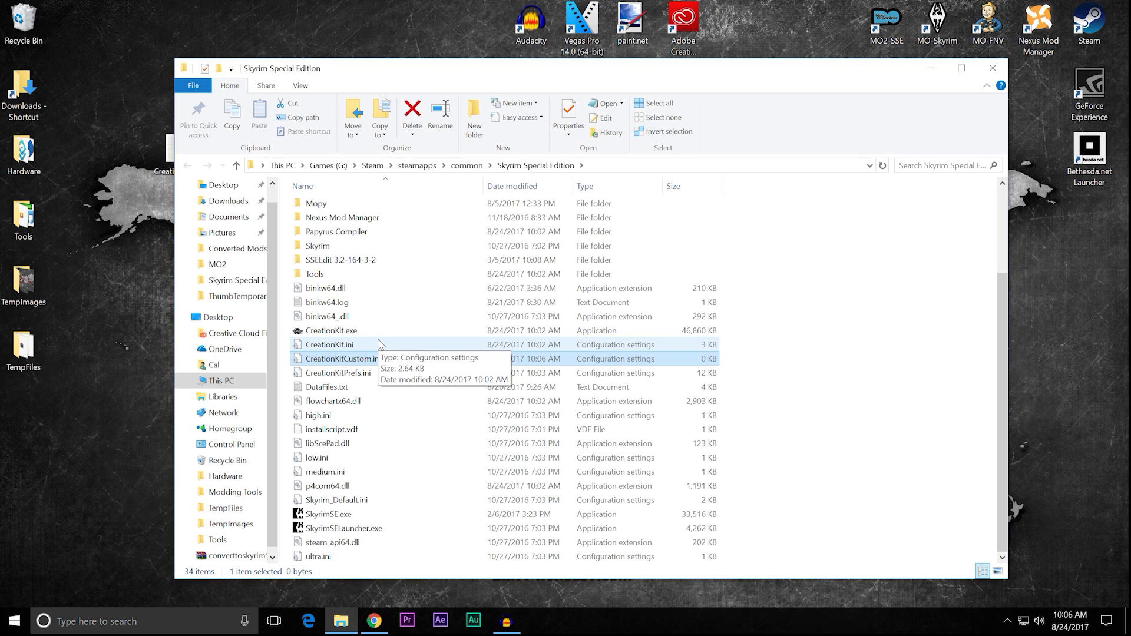
- Open the new CreationKitCustom.ini and the desktop's CreationKitCustom.txt in Notepad, and arrange both windows side by side
{"action": "double_click", "coordinate": [405, 361]}
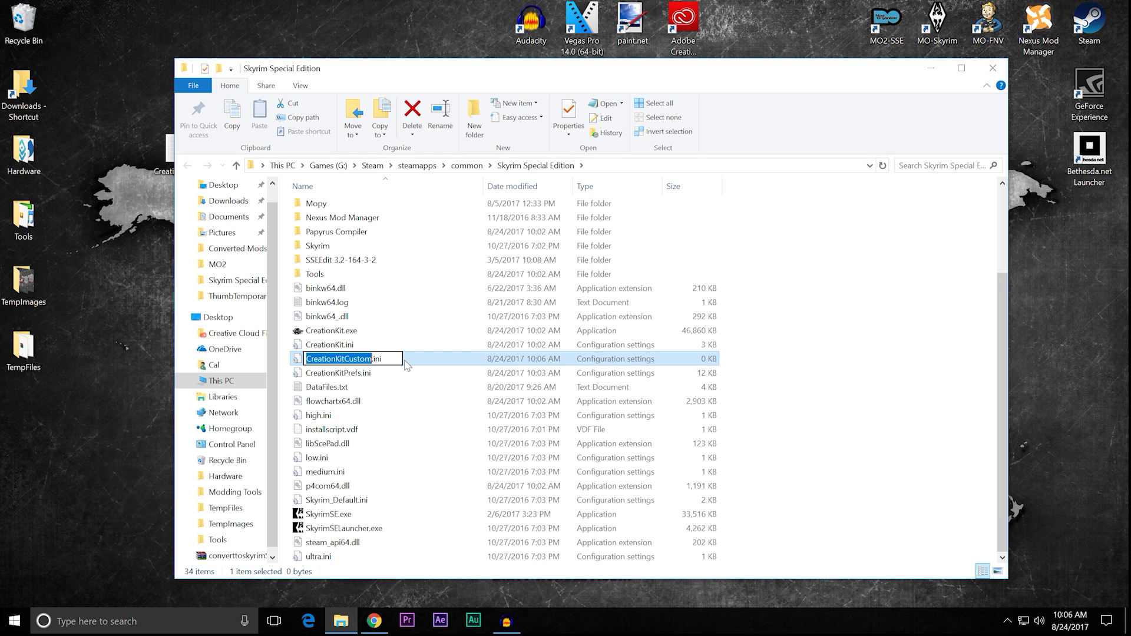
{"action": "left_click_drag", "start_coordinate": [344, 137], "coordinate": [819, 166]}
{"action": "left_click", "coordinate": [931, 67]}
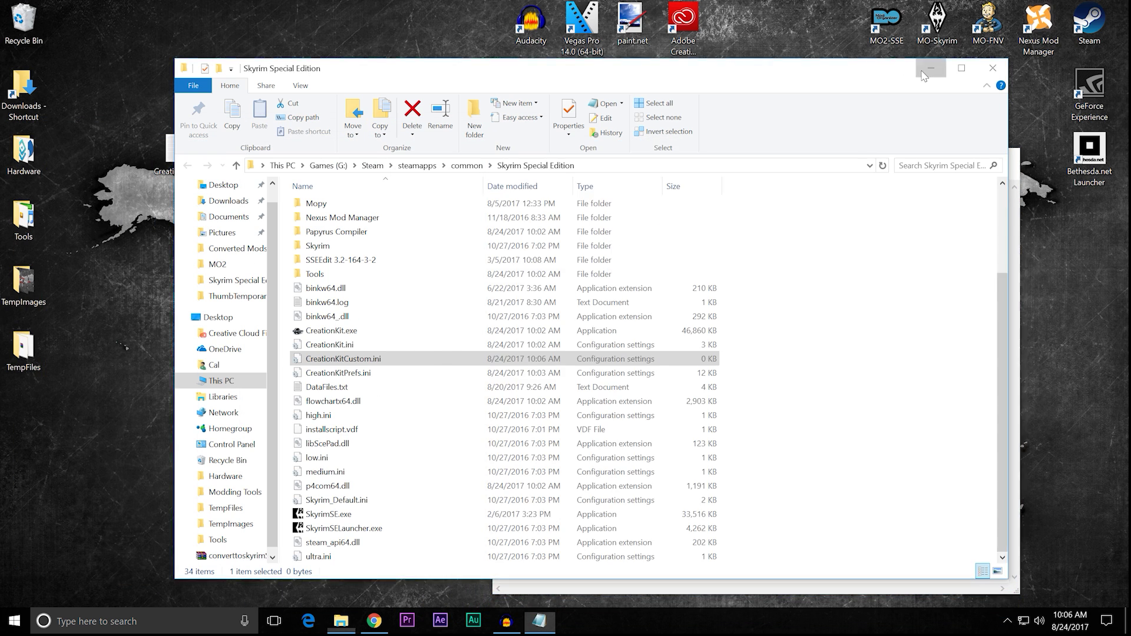
{"action": "left_click", "coordinate": [175, 154]}
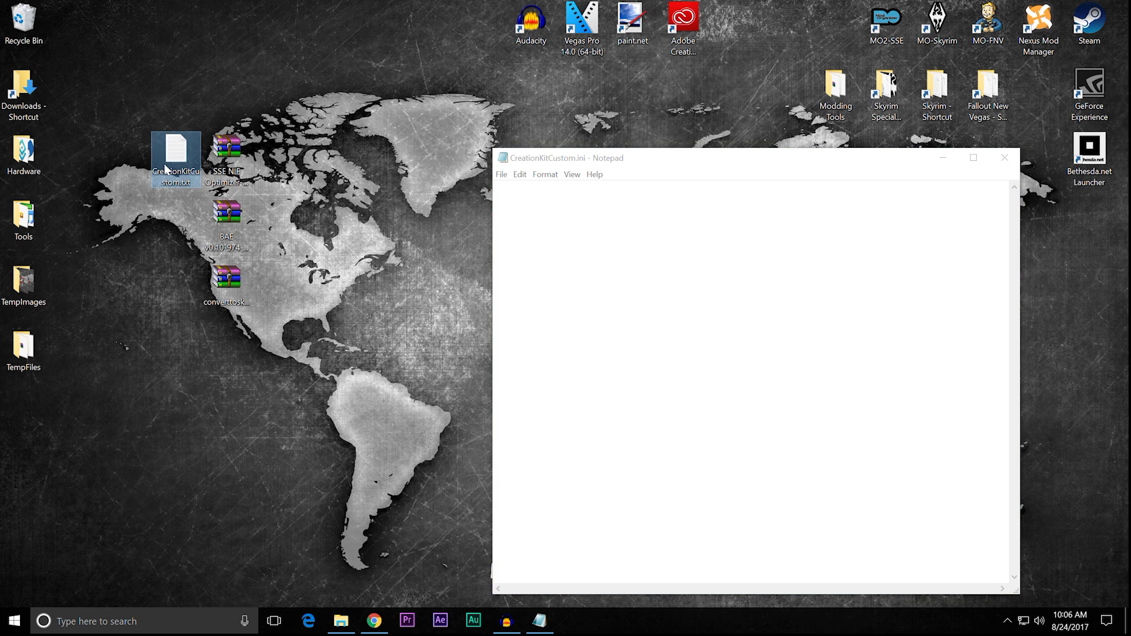
{"action": "left_click_drag", "start_coordinate": [742, 165], "coordinate": [912, 155]}
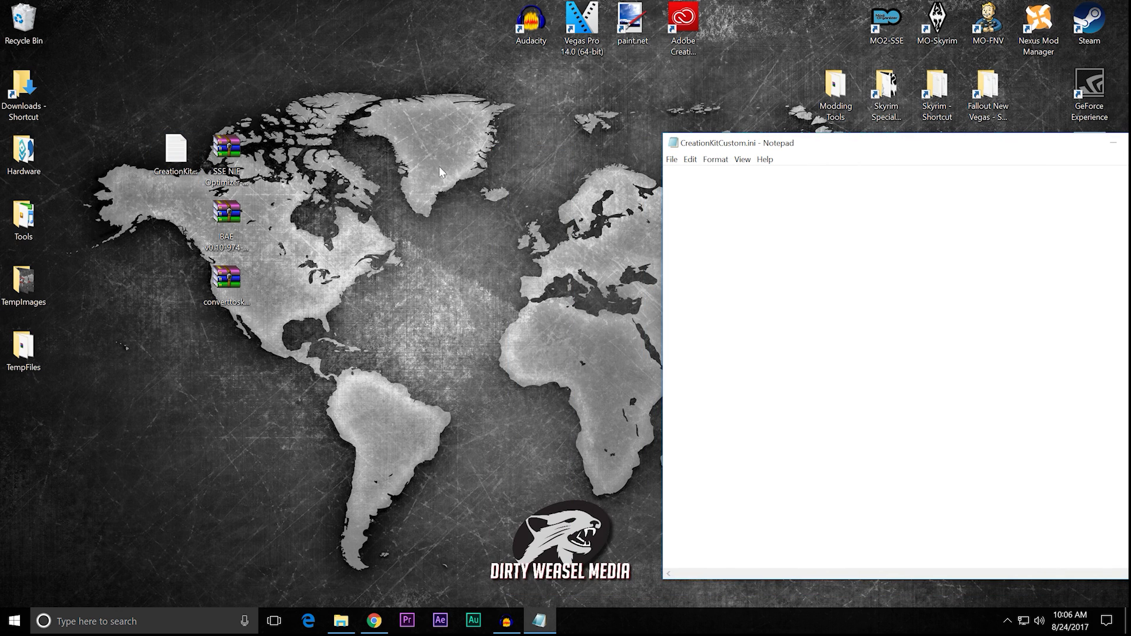
{"action": "double_click", "coordinate": [173, 158]}
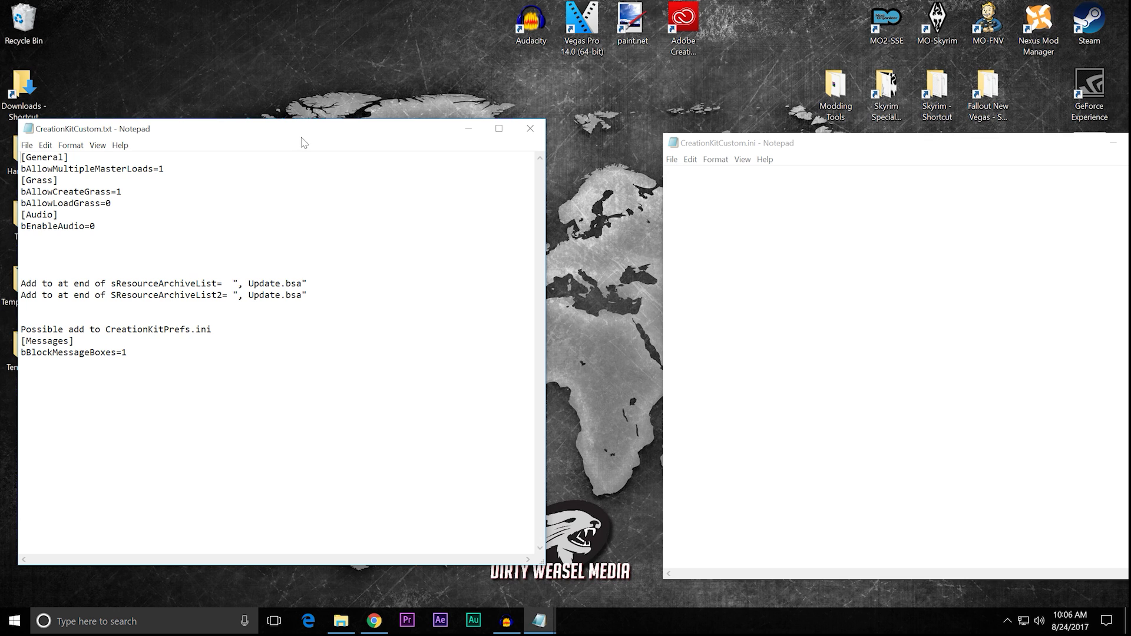
{"action": "left_click_drag", "start_coordinate": [302, 137], "coordinate": [290, 138]}
{"action": "left_click_drag", "start_coordinate": [908, 152], "coordinate": [796, 141]}
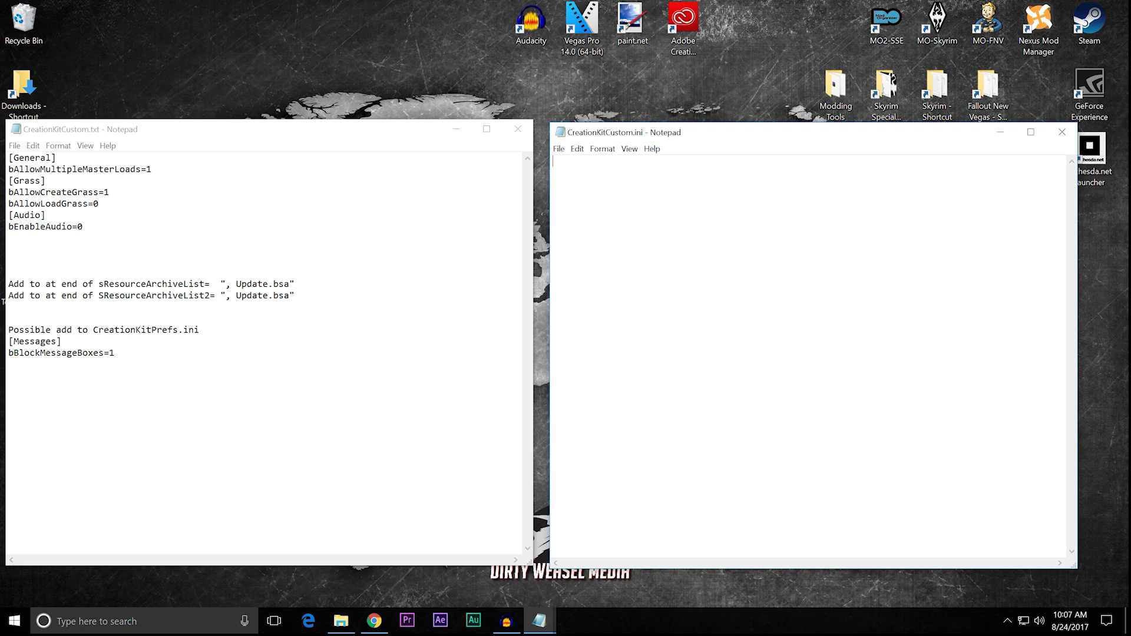
- Copy the [General], [Grass] and [Audio] sections with their settings from CreationKitCustom.txt into the empty CreationKitCustom.ini
{"action": "left_click", "coordinate": [136, 234]}
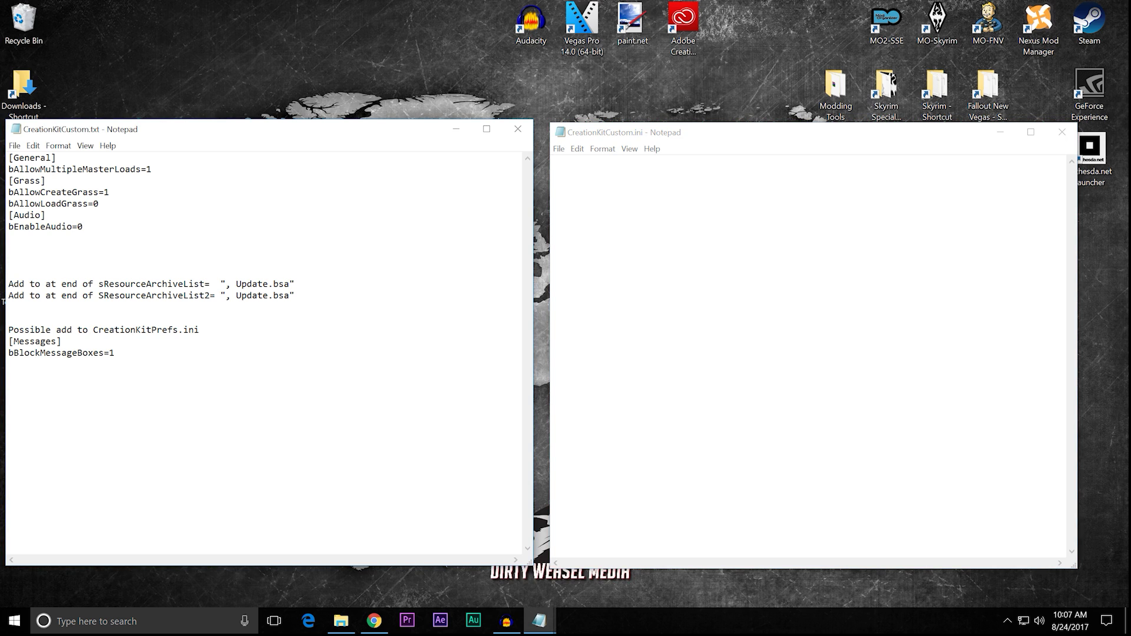
{"action": "left_click_drag", "start_coordinate": [83, 228], "coordinate": [8, 158]}
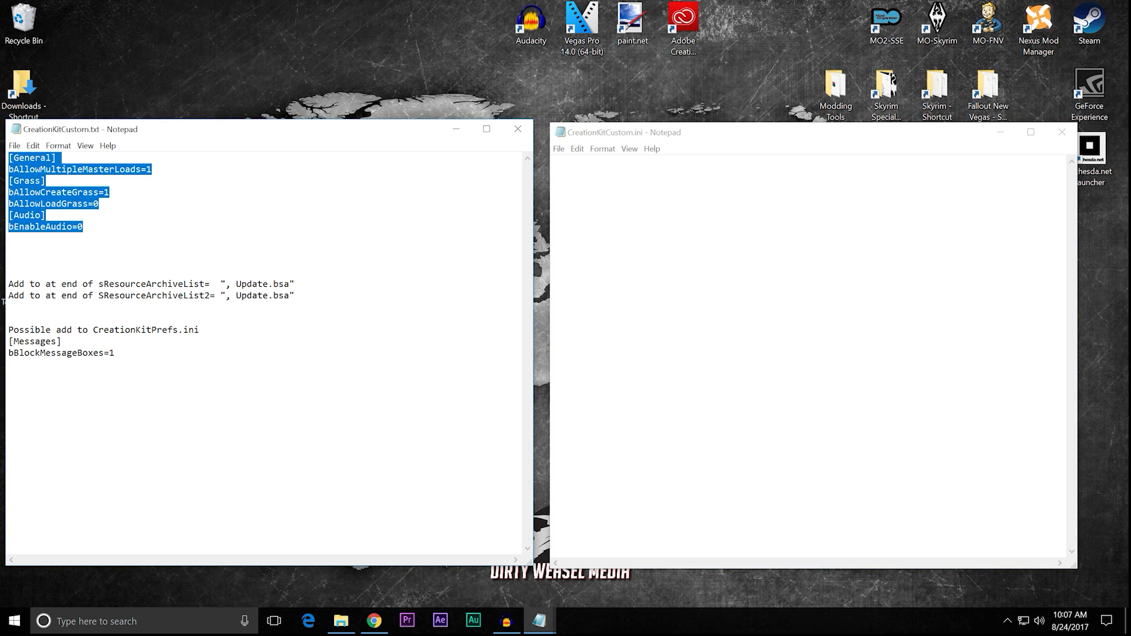
{"action": "right_click", "coordinate": [38, 170]}
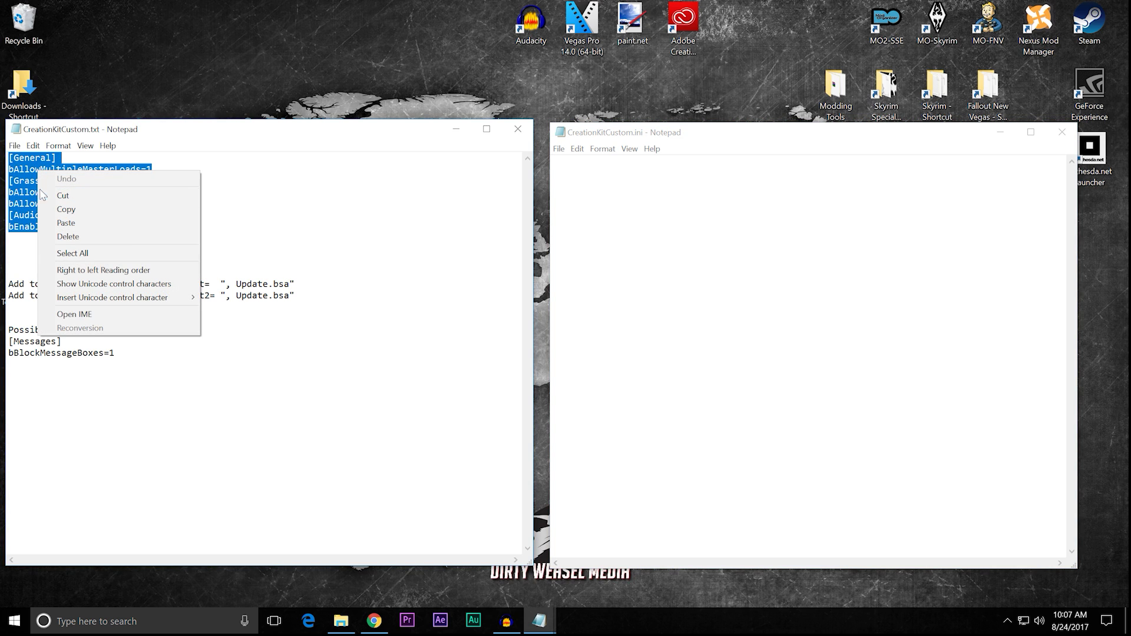
{"action": "left_click", "coordinate": [66, 209]}
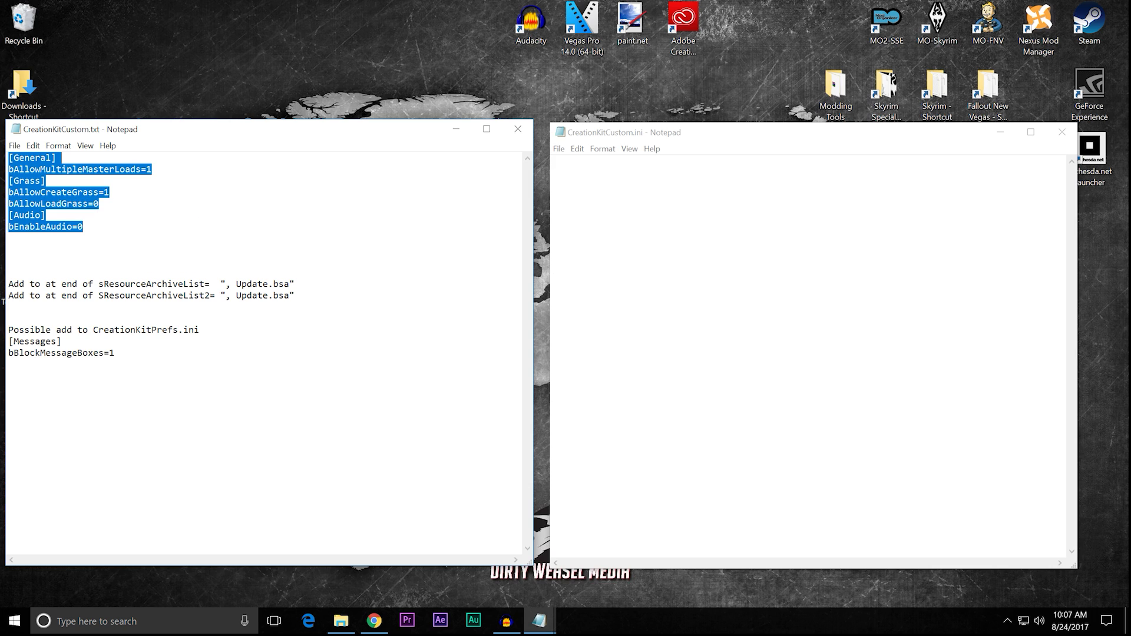
{"action": "left_click", "coordinate": [584, 205]}
{"action": "right_click", "coordinate": [583, 205]}
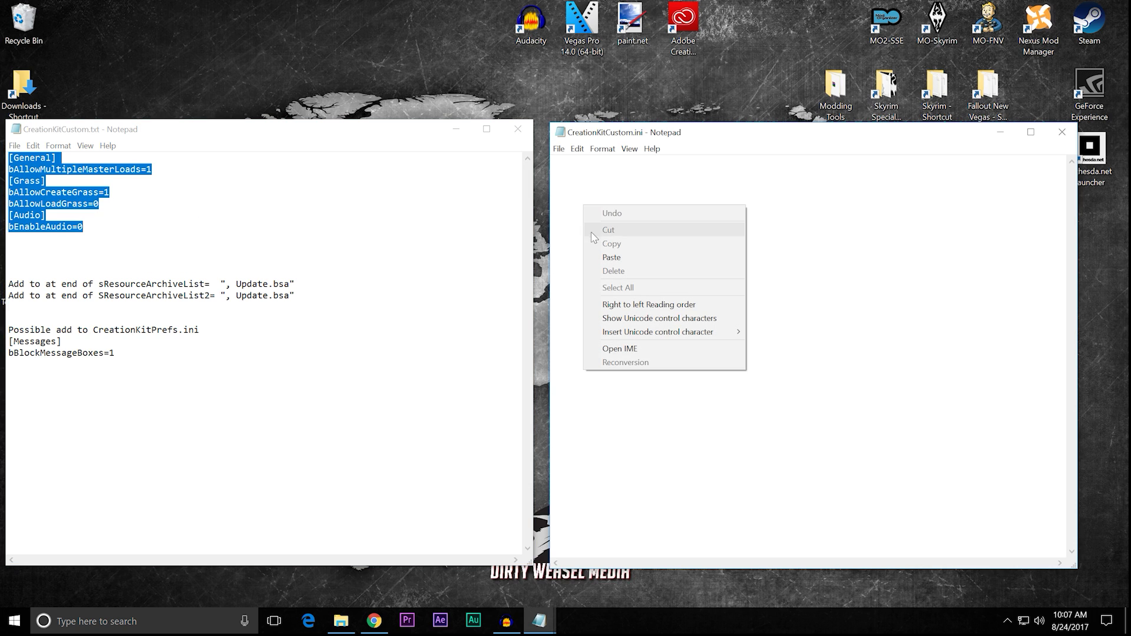
{"action": "left_click", "coordinate": [611, 258]}
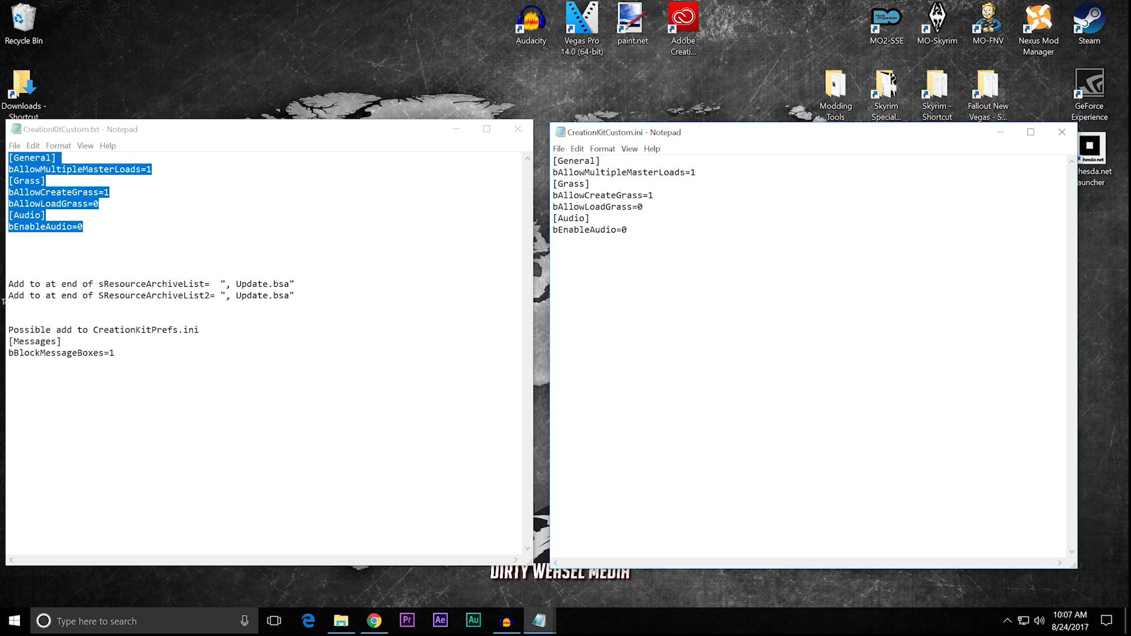
- Review each line of CreationKitCustom.ini in turn, covering the multiple-master, grass creation, grass loading and audio settings
{"action": "double_click", "coordinate": [577, 162]}
{"action": "left_click_drag", "start_coordinate": [697, 172], "coordinate": [553, 172]}
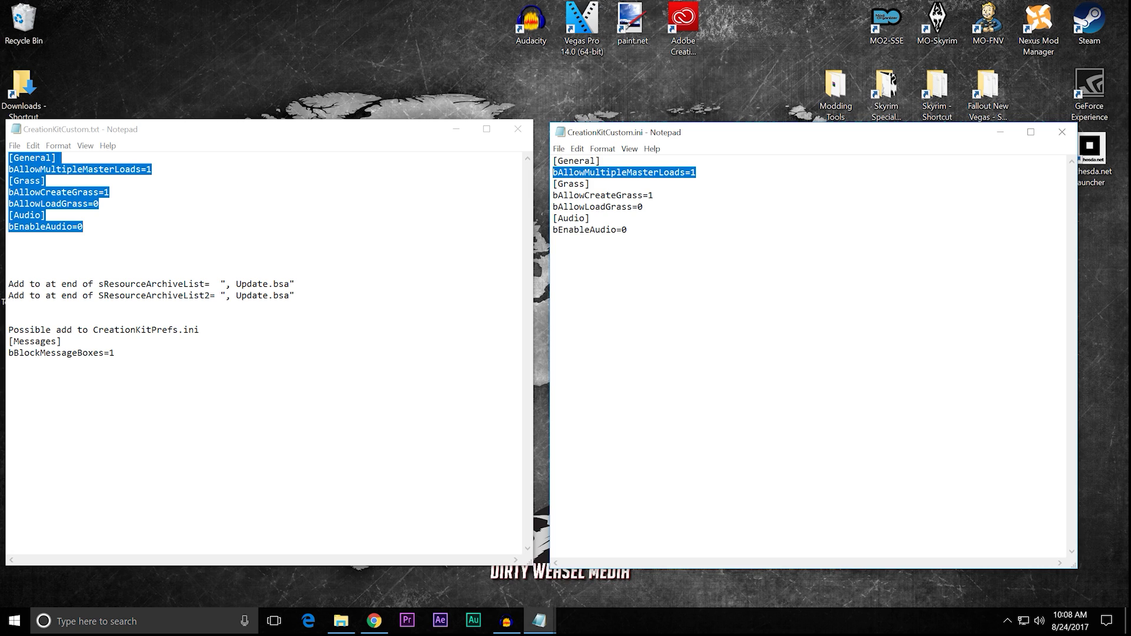
{"action": "left_click", "coordinate": [589, 184]}
{"action": "key", "text": "shift+Left"}
{"action": "key", "text": "shift+Left"}
{"action": "key", "text": "shift+Left"}
{"action": "key", "text": "shift+Left"}
{"action": "key", "text": "shift+Left"}
{"action": "key", "text": "shift+Left"}
{"action": "key", "text": "shift+Left"}
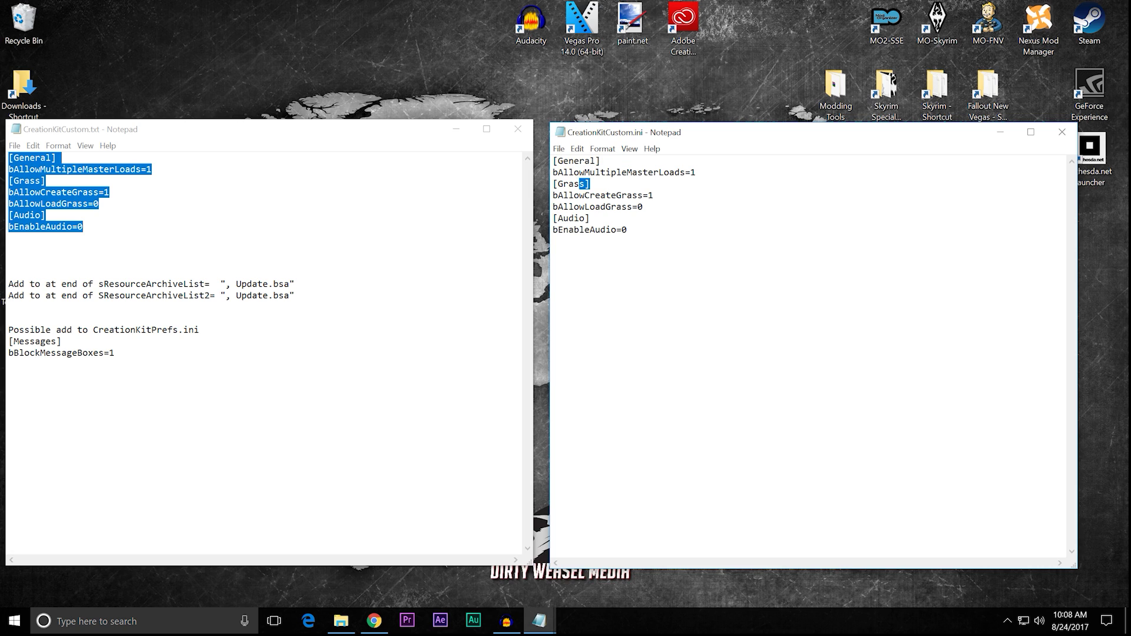
{"action": "left_click", "coordinate": [654, 195]}
{"action": "key", "text": "shift+Left"}
{"action": "key", "text": "shift+Left"}
{"action": "key", "text": "shift+Left"}
{"action": "key", "text": "shift+Left"}
{"action": "key", "text": "shift+Left"}
{"action": "key", "text": "shift+Left"}
{"action": "key", "text": "shift+Left"}
{"action": "key", "text": "shift+Left"}
{"action": "key", "text": "shift+Left"}
{"action": "key", "text": "shift+Left"}
{"action": "key", "text": "shift+Left"}
{"action": "key", "text": "shift+Left"}
{"action": "key", "text": "shift+Left"}
{"action": "key", "text": "shift+Left"}
{"action": "key", "text": "shift+Left"}
{"action": "key", "text": "shift+Left"}
{"action": "key", "text": "shift+Left"}
{"action": "key", "text": "shift+Left"}
{"action": "key", "text": "shift+Left"}
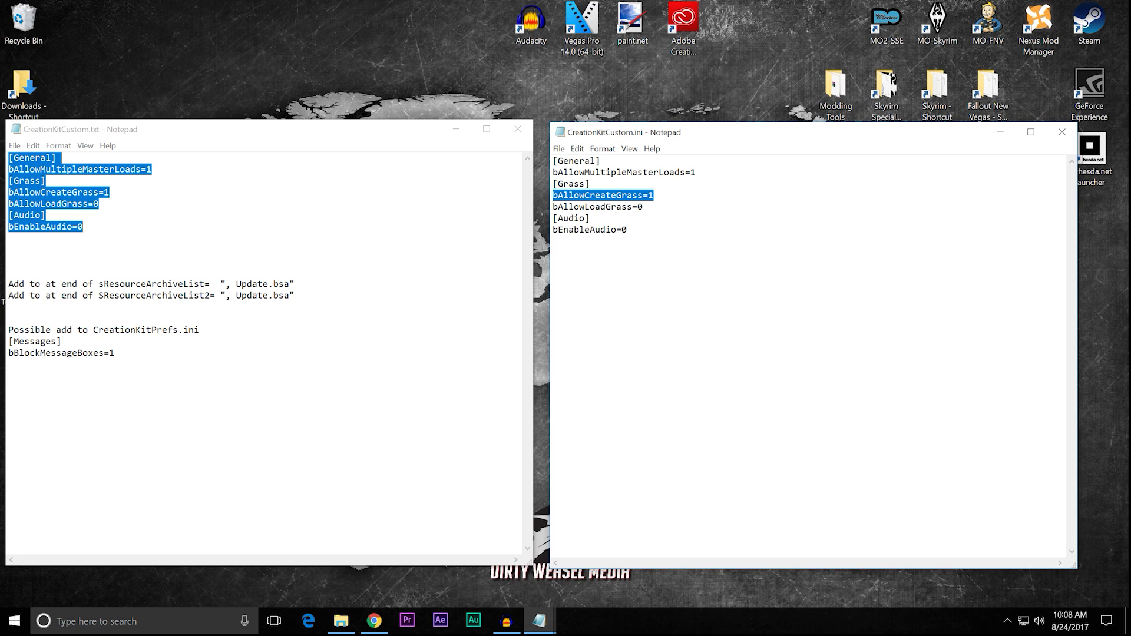
{"action": "left_click", "coordinate": [642, 207]}
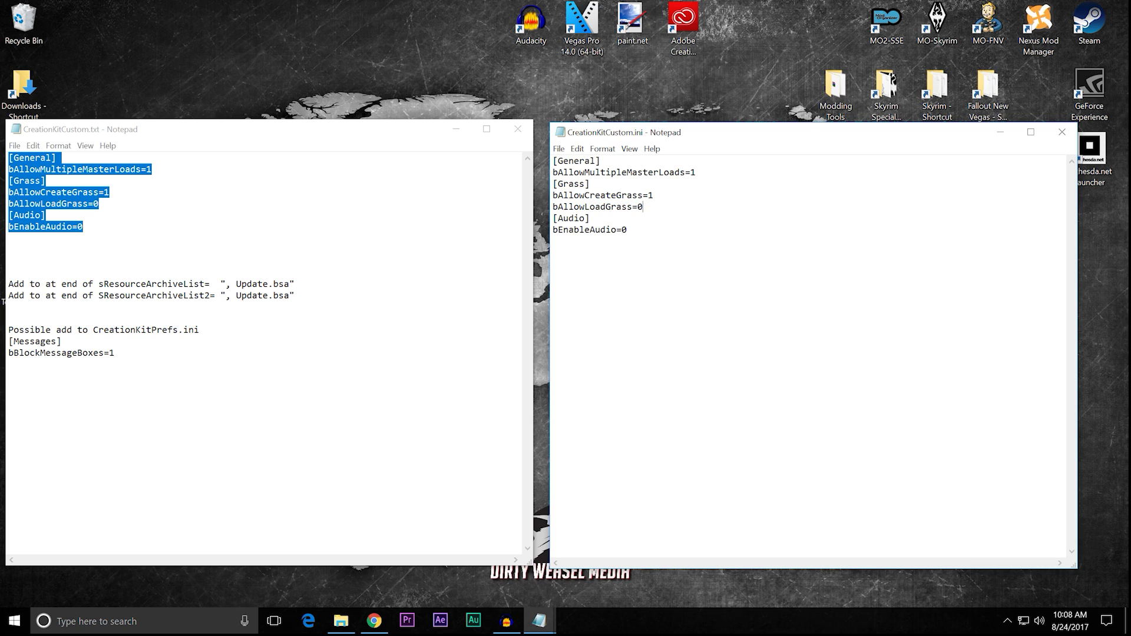
{"action": "left_click_drag", "start_coordinate": [642, 207], "coordinate": [553, 207]}
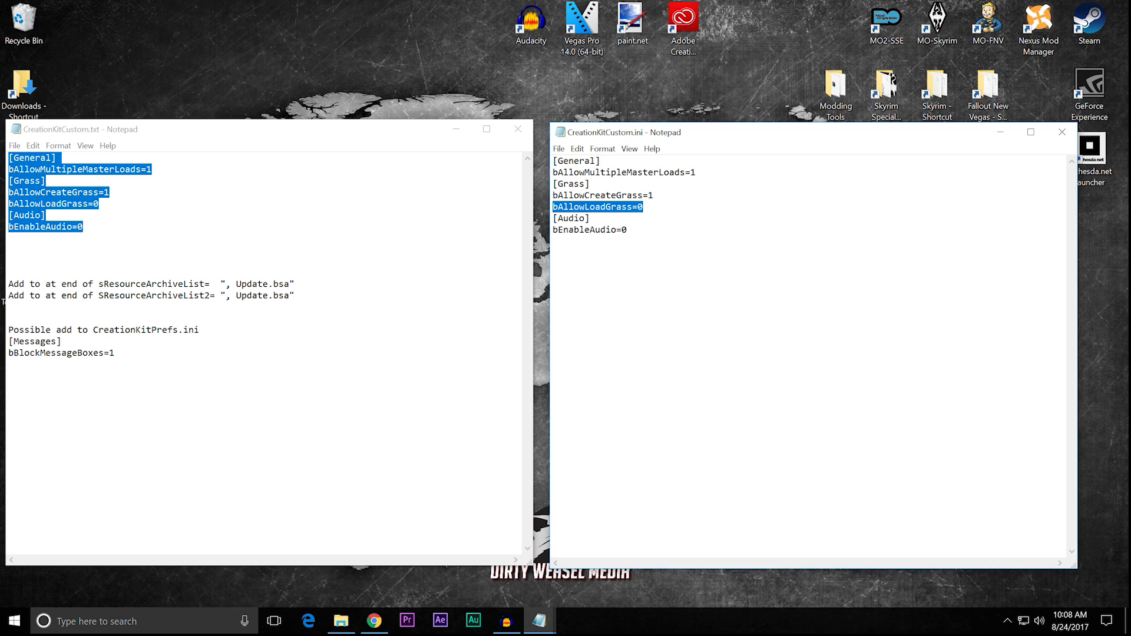
{"action": "left_click", "coordinate": [643, 207]}
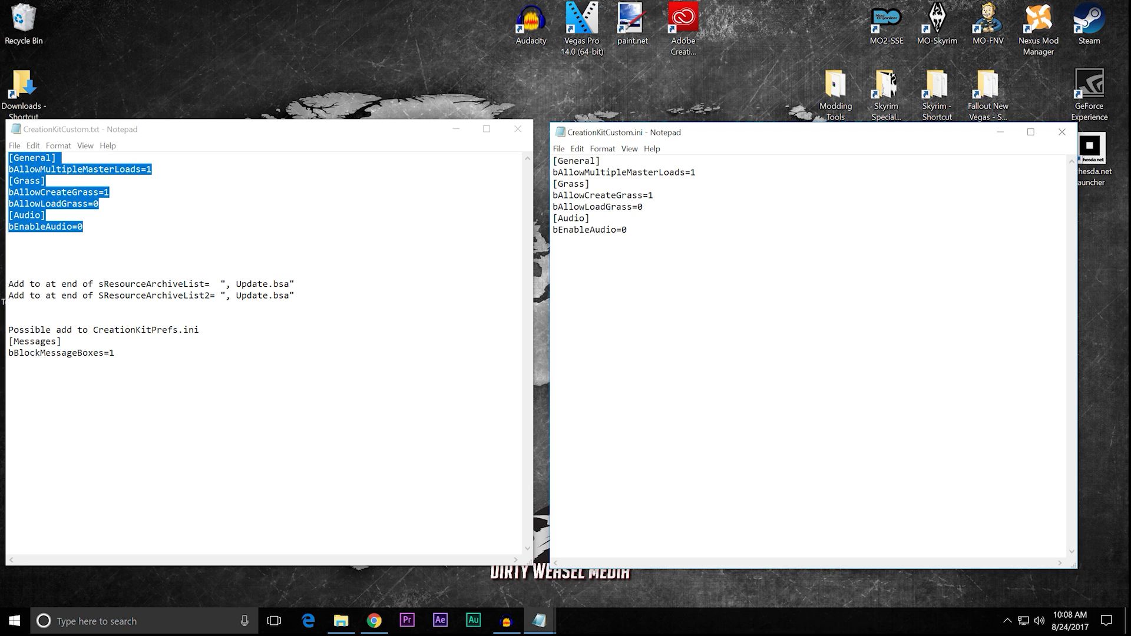
{"action": "left_click_drag", "start_coordinate": [590, 218], "coordinate": [552, 218]}
{"action": "left_click", "coordinate": [628, 230]}
{"action": "left_click_drag", "start_coordinate": [628, 229], "coordinate": [553, 230]}
- Save and close CreationKitCustom.ini, and minimize the CreationKitCustom.txt notes
{"action": "left_click", "coordinate": [559, 150]}
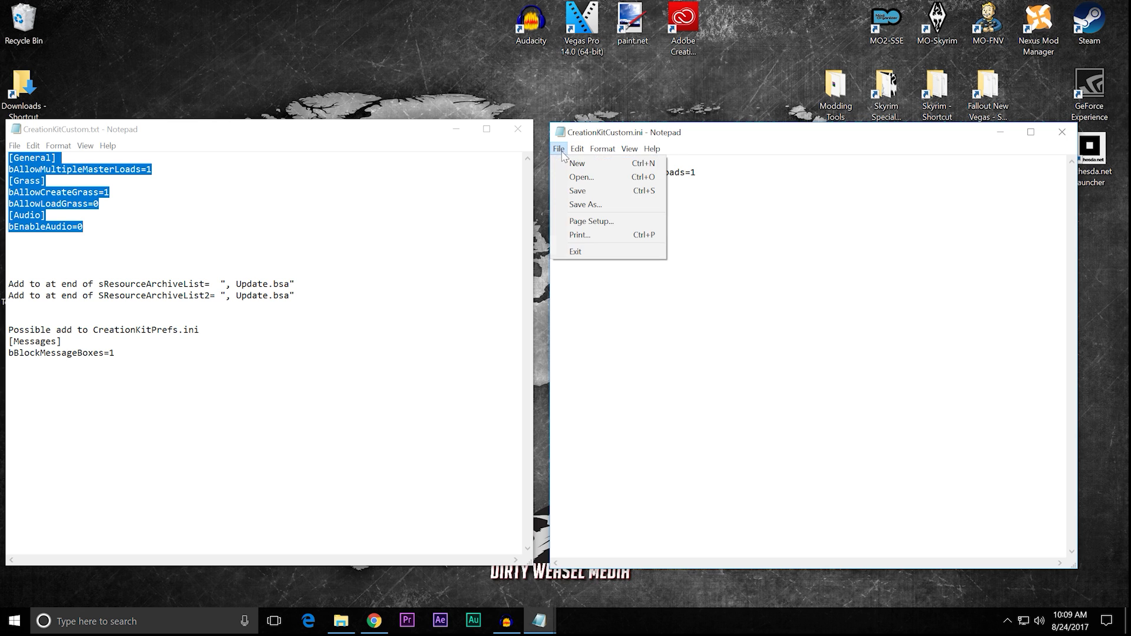
{"action": "left_click", "coordinate": [579, 190]}
{"action": "left_click", "coordinate": [1062, 132]}
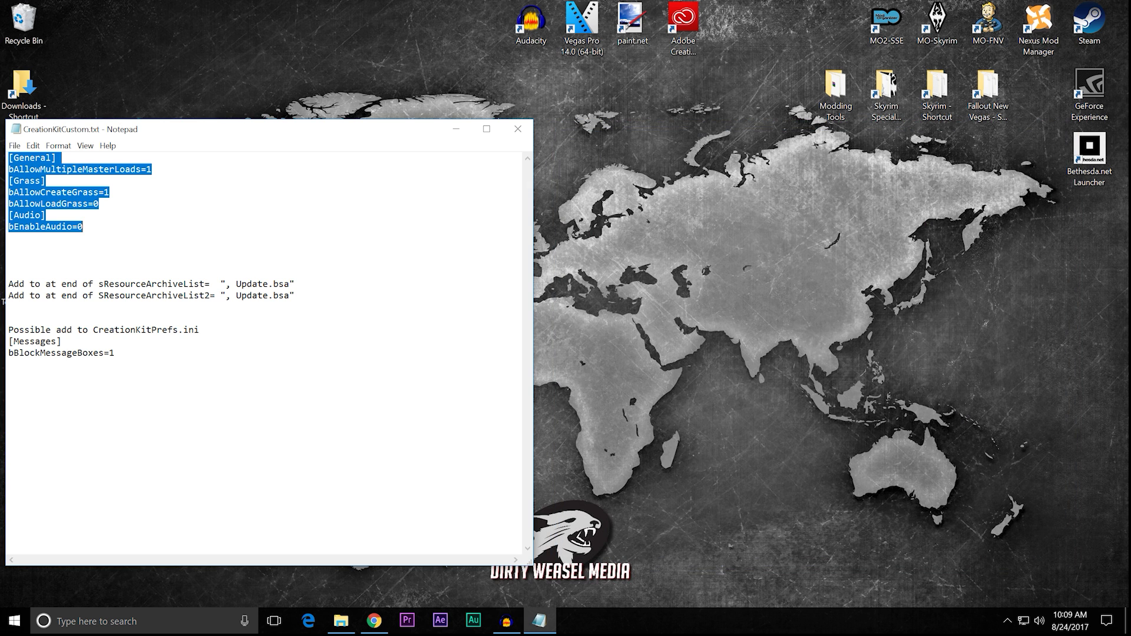
{"action": "left_click", "coordinate": [457, 133]}
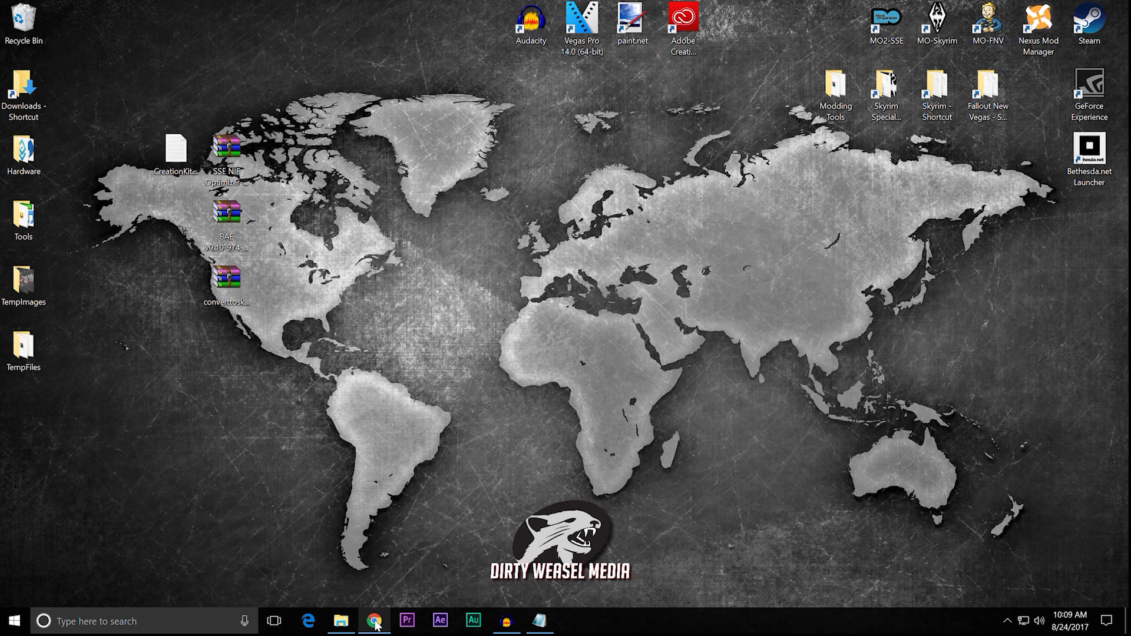
- Return to the game folder, view the contents of CreationKit.ini, close it and select CreationKitCustom.ini
{"action": "left_click", "coordinate": [341, 621]}
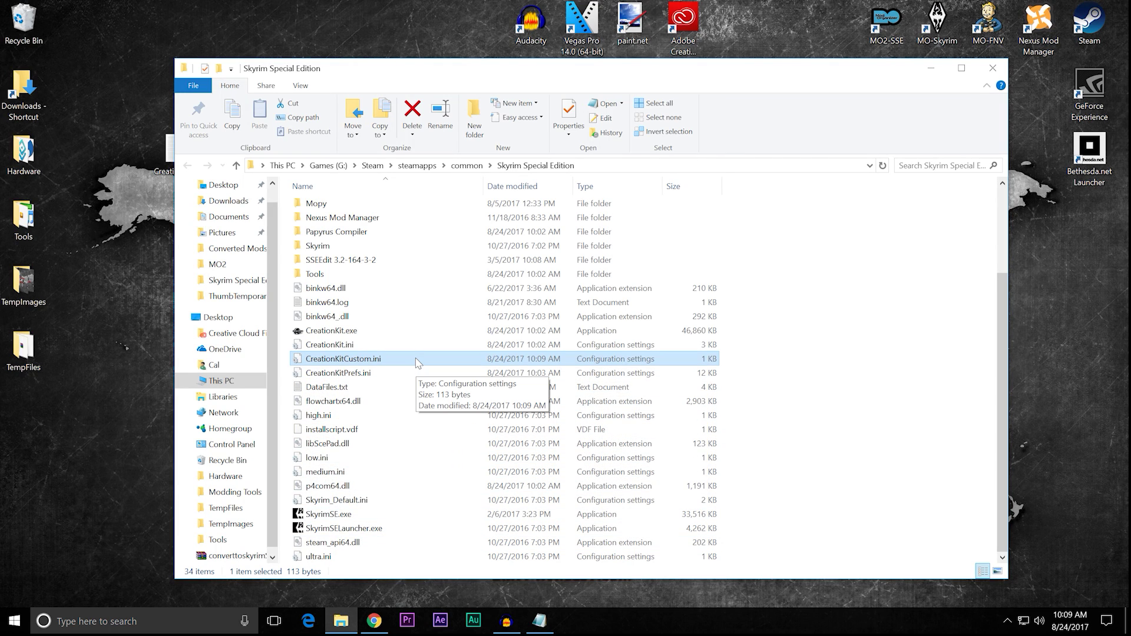
{"action": "double_click", "coordinate": [412, 344]}
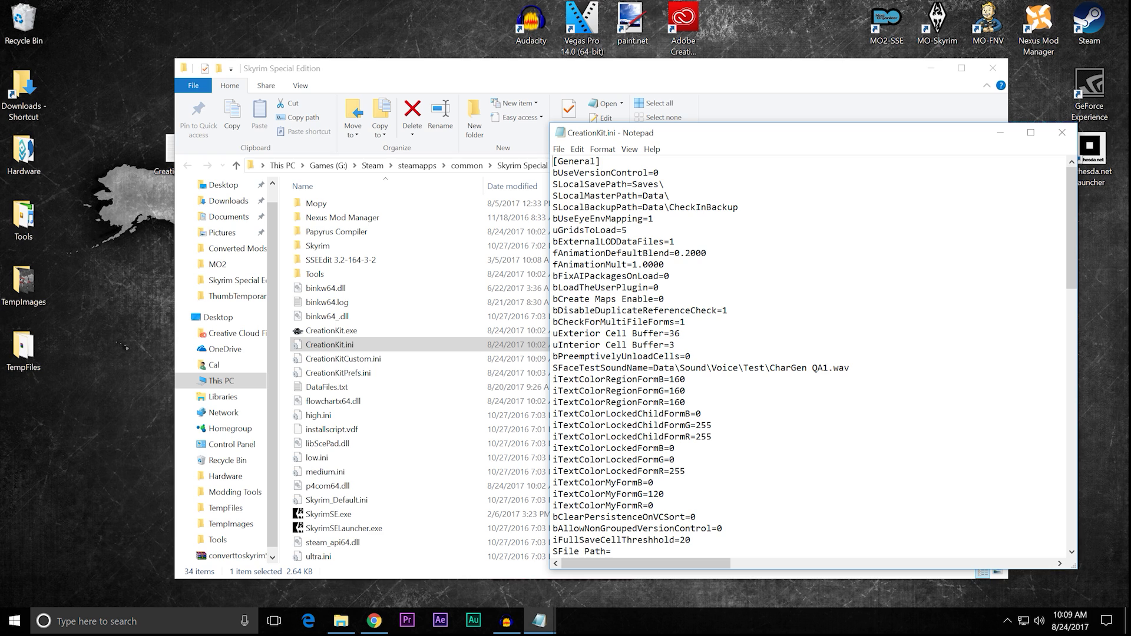
{"action": "left_click", "coordinate": [1062, 132]}
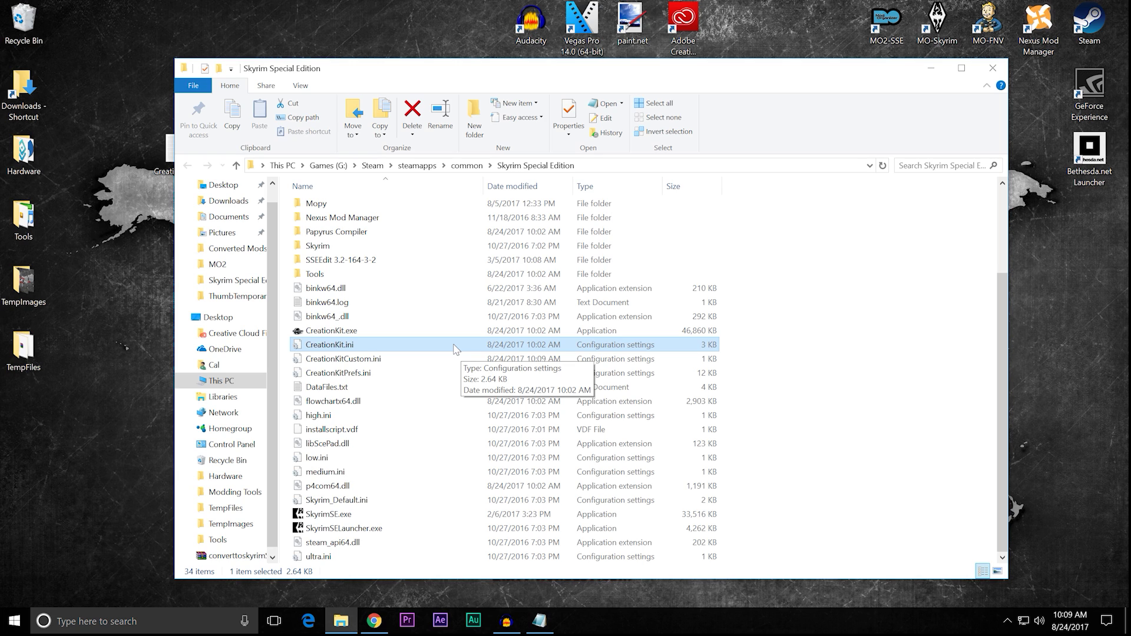
{"action": "left_click", "coordinate": [380, 363]}
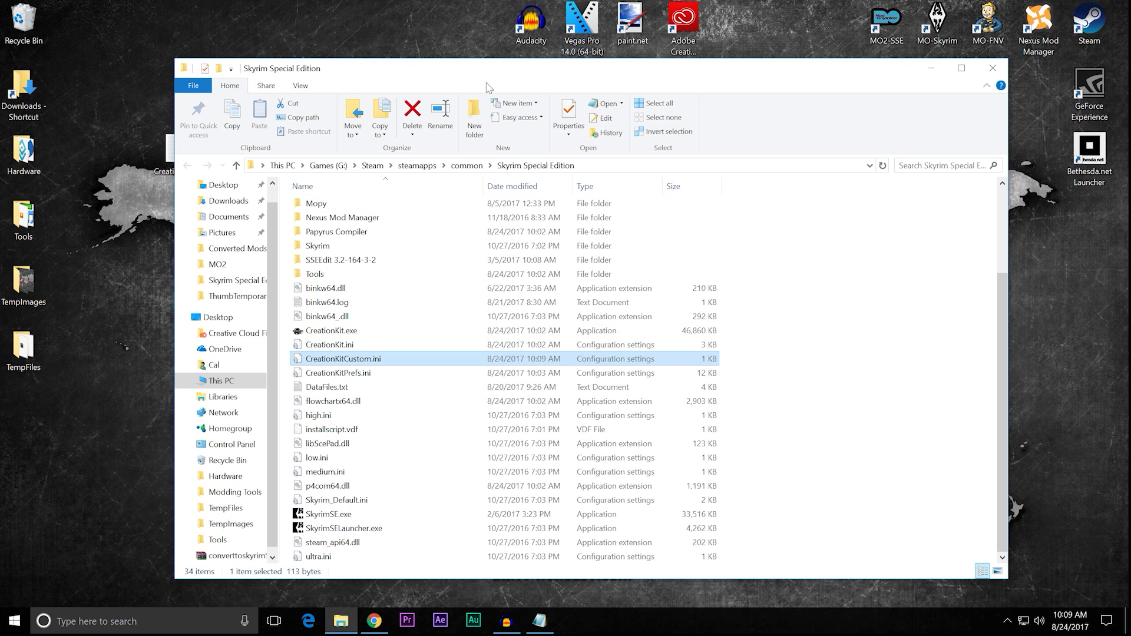
- Open the CreationKitCustom.txt notes from the desktop, read the Update.bsa additions for the resource archive lists, and minimize the notes
{"action": "double_click", "coordinate": [155, 159]}
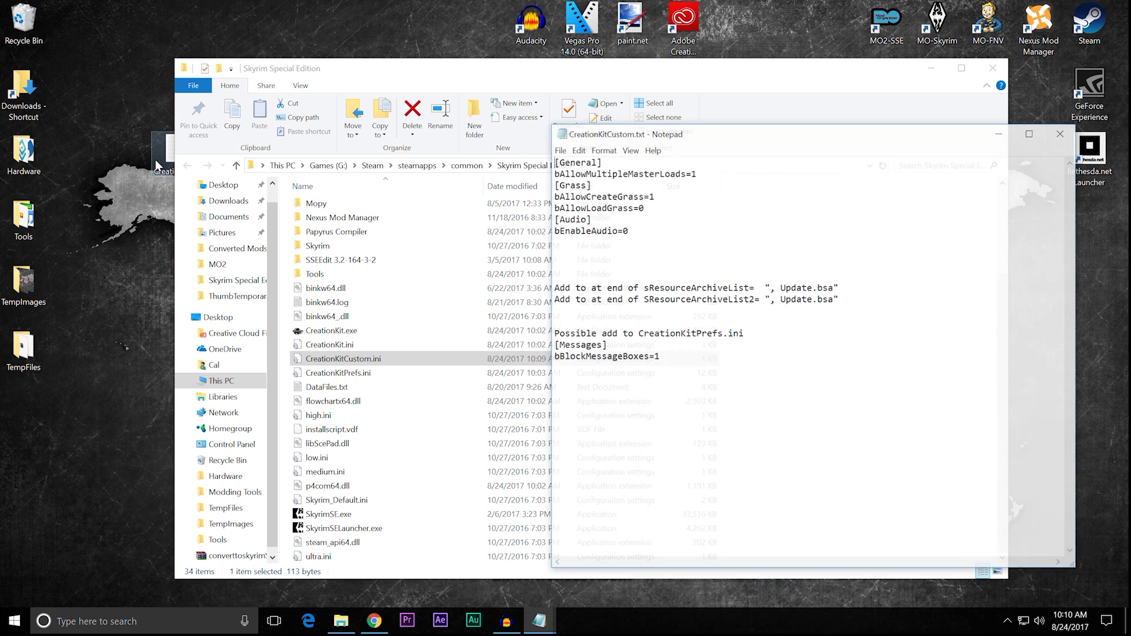
{"action": "left_click_drag", "start_coordinate": [778, 135], "coordinate": [484, 124]}
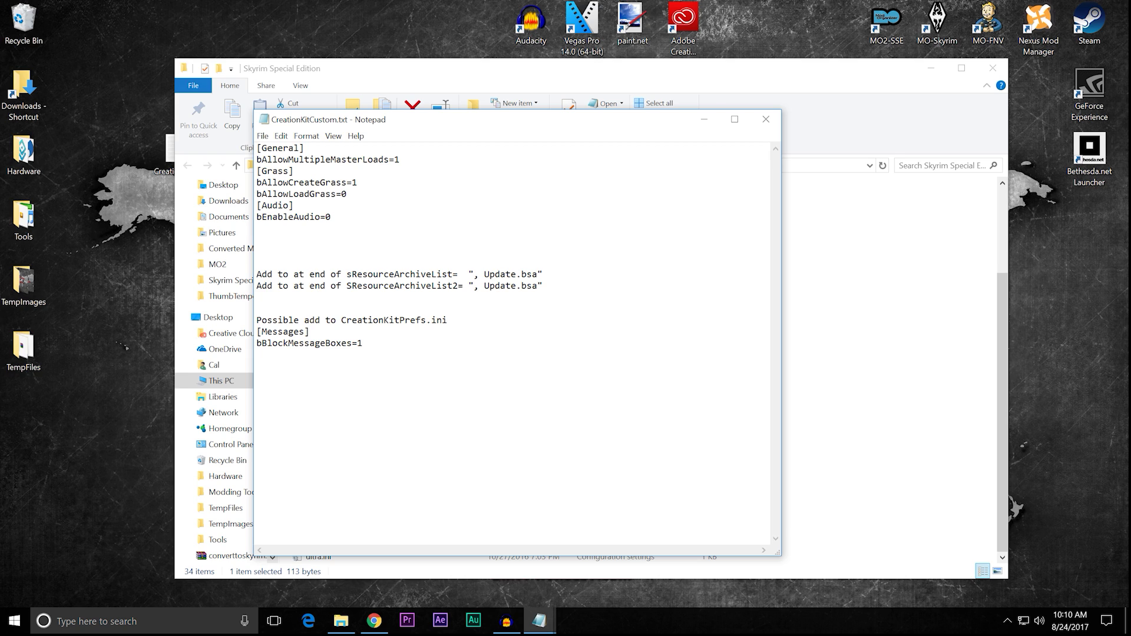
{"action": "left_click", "coordinate": [704, 119]}
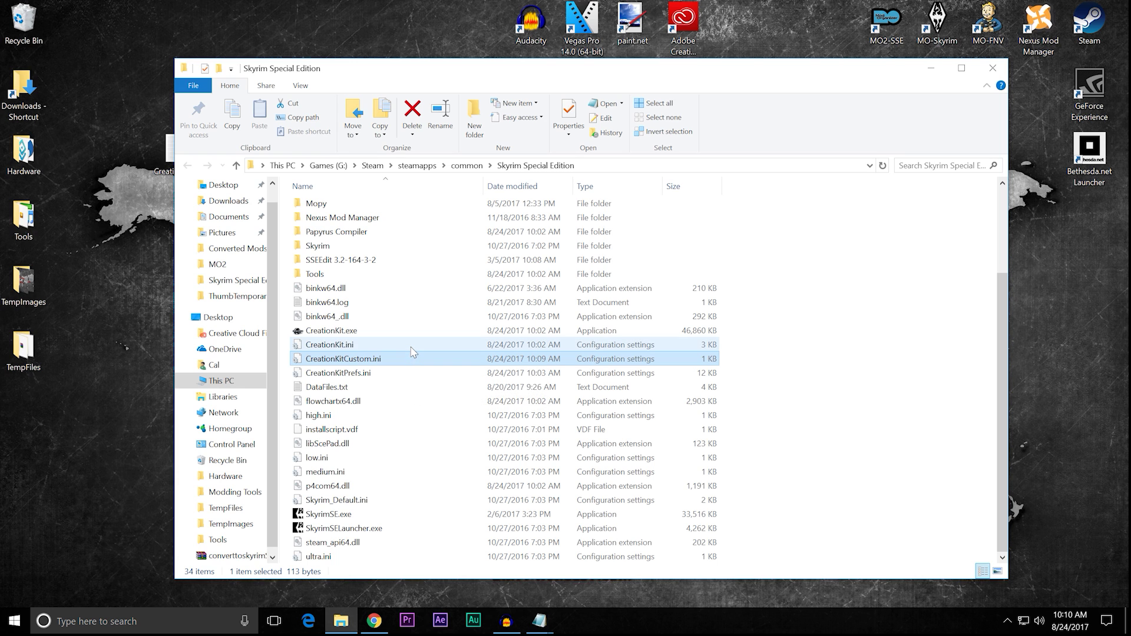
- Open CreationKit.ini from the game folder and append ", Update.bsa" to the end of sResourceArchiveList in the [Archive] section
{"action": "double_click", "coordinate": [413, 346]}
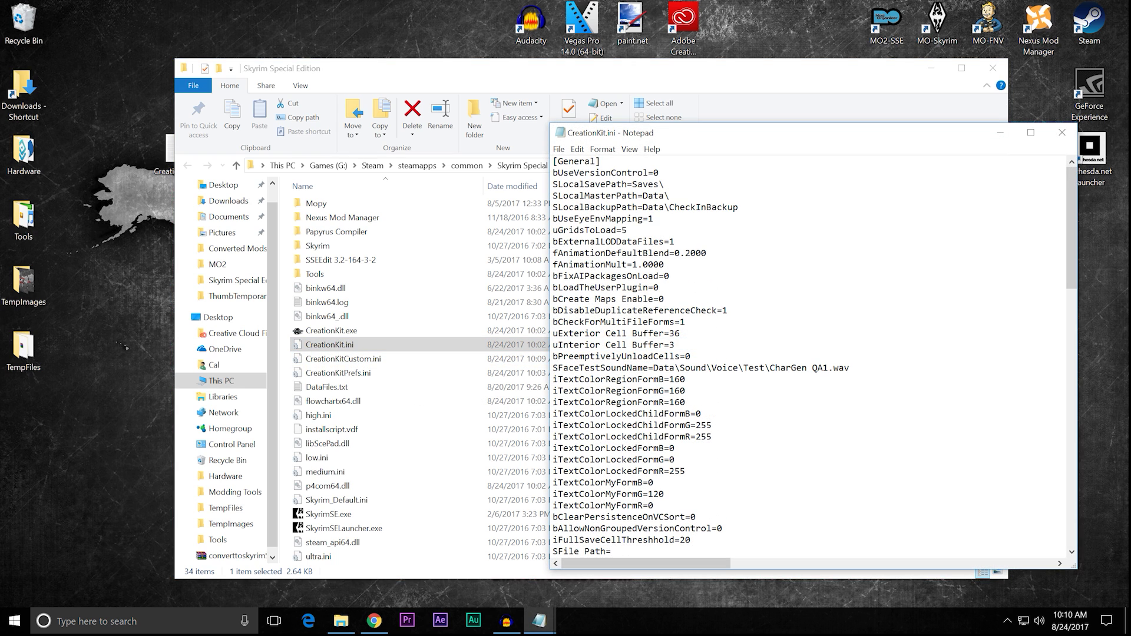
{"action": "scroll", "coordinate": [808, 357], "scroll_direction": "down", "scroll_amount": 20}
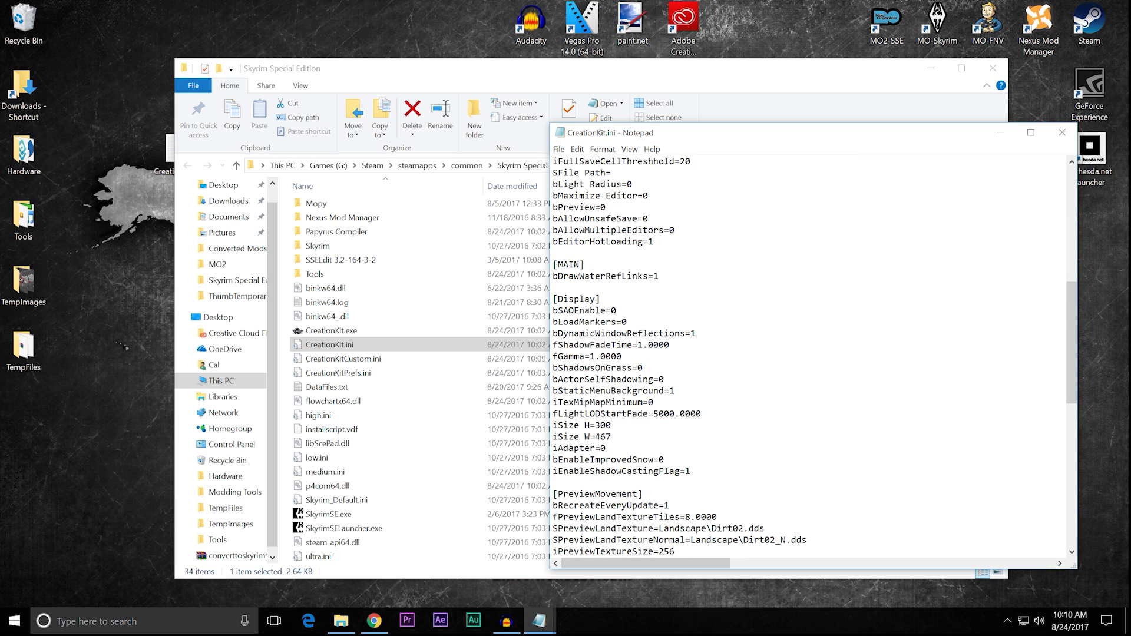
{"action": "scroll", "coordinate": [809, 357], "scroll_direction": "down", "scroll_amount": 5}
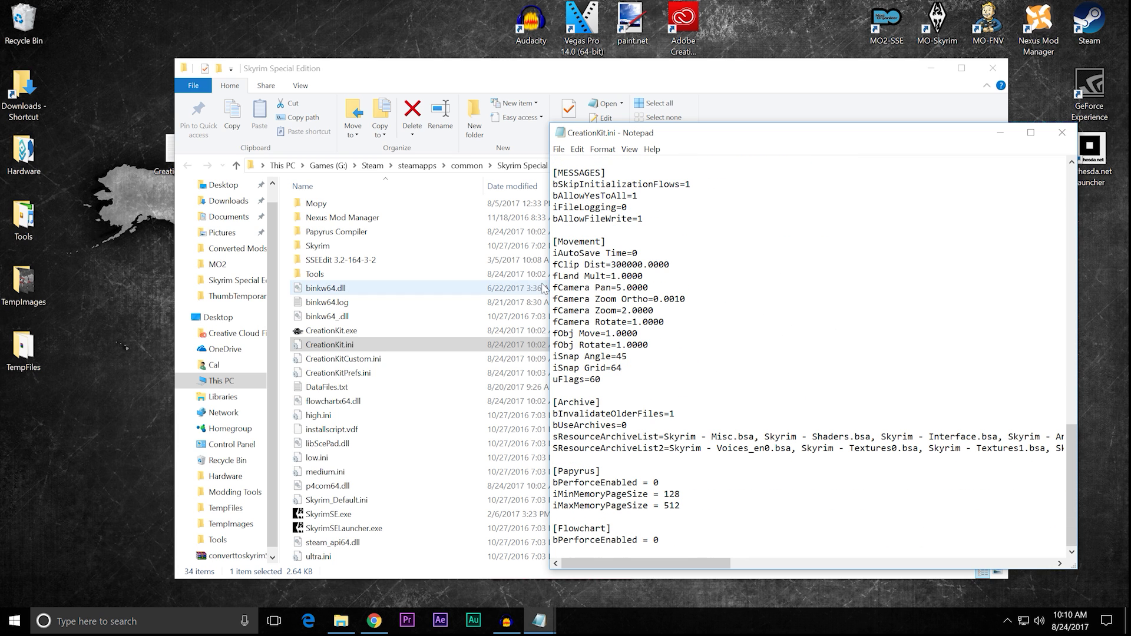
{"action": "left_click_drag", "start_coordinate": [549, 288], "coordinate": [94, 253]}
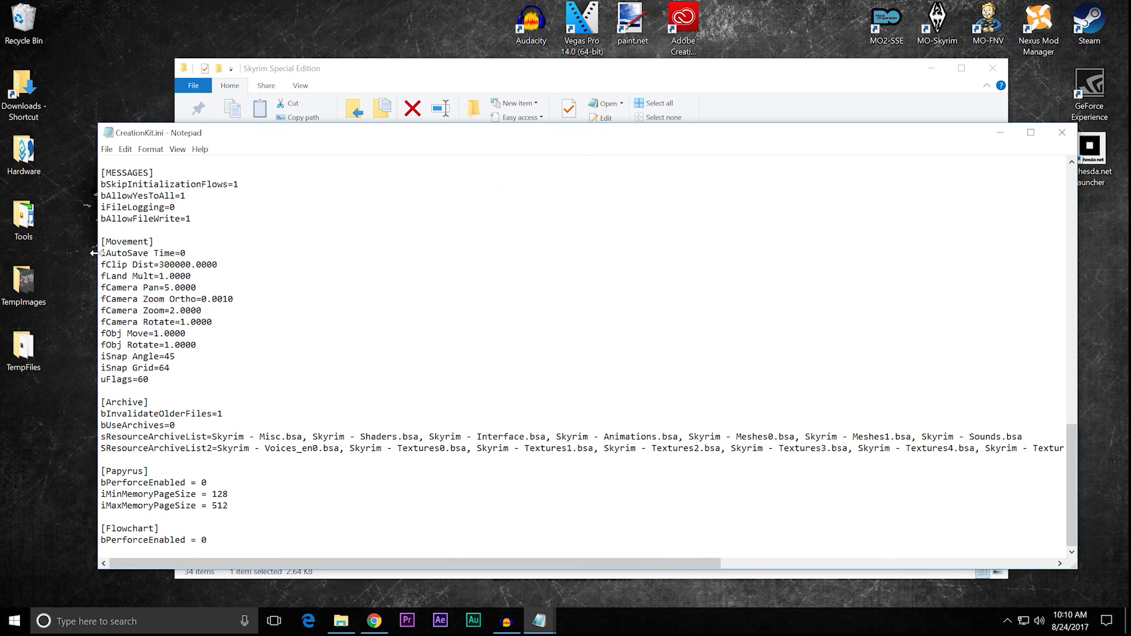
{"action": "left_click_drag", "start_coordinate": [321, 564], "coordinate": [283, 533]}
{"action": "left_click_drag", "start_coordinate": [401, 561], "coordinate": [643, 561]}
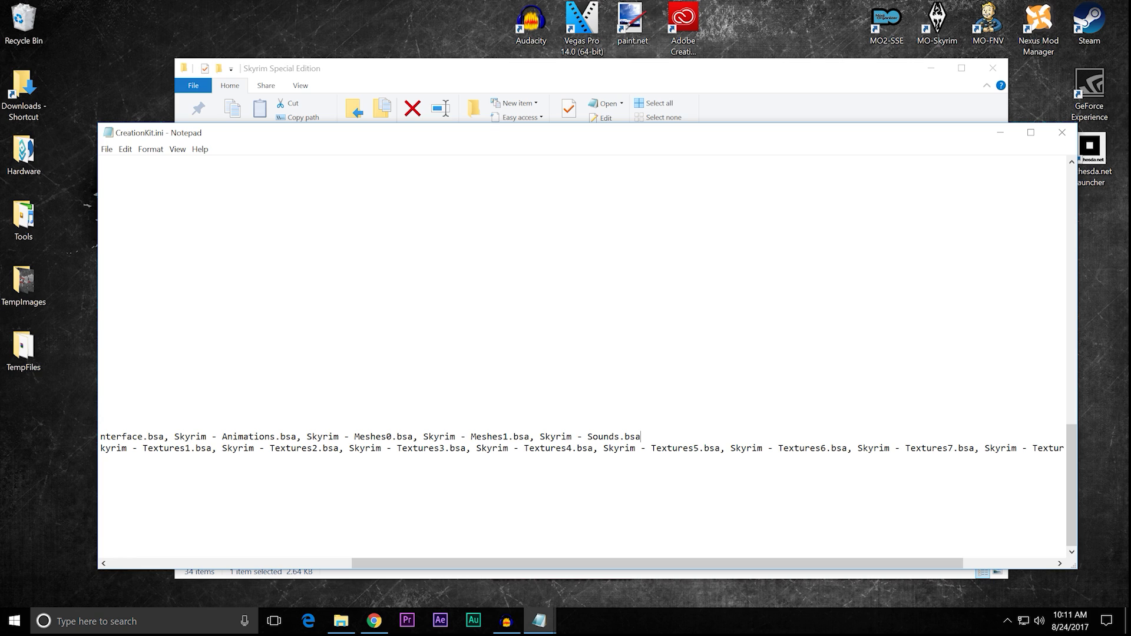
{"action": "type", "text": ", "}
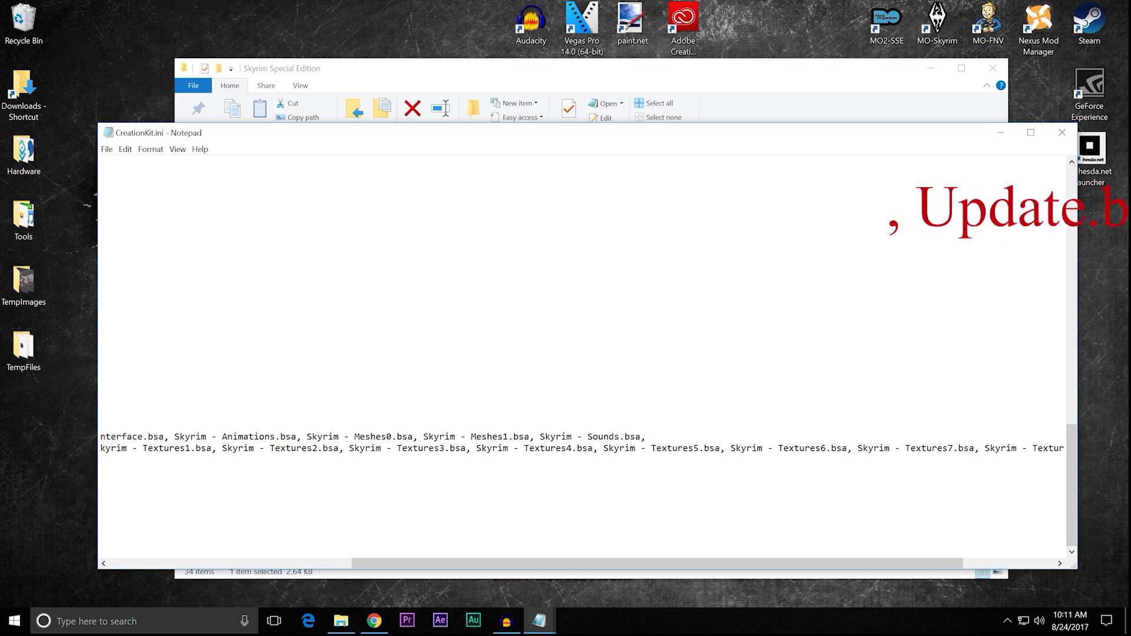
{"action": "type", "text": "Updat"}
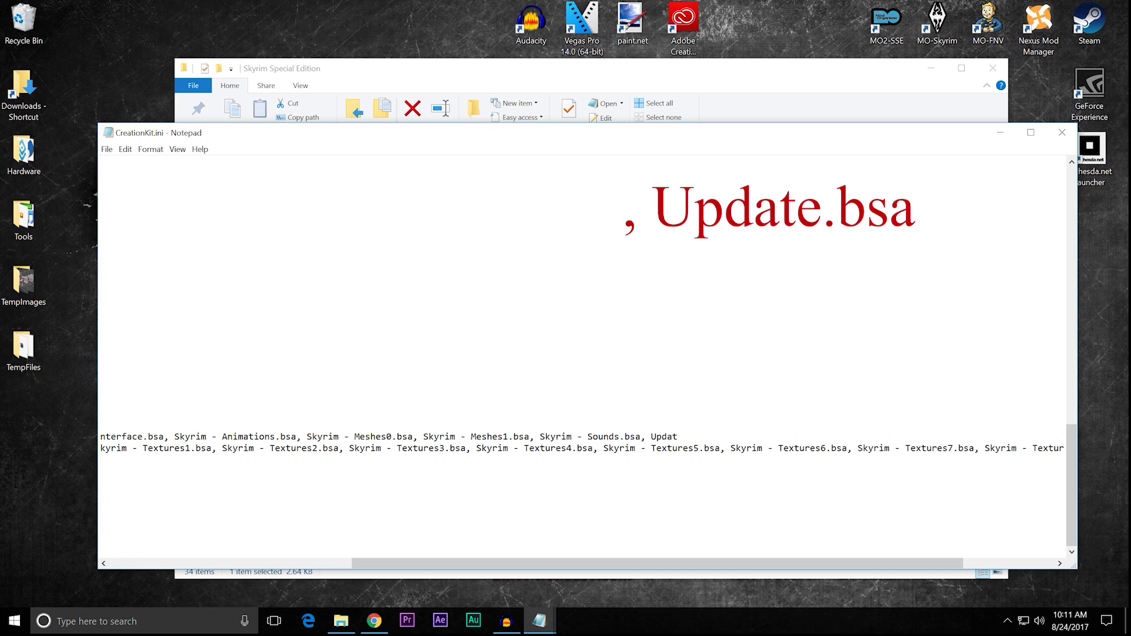
{"action": "type", "text": "e.bsa"}
- Append ", Update.bsa" to the end of the SResourceArchiveList2 line and return to the start of the lines
{"action": "left_click_drag", "start_coordinate": [592, 563], "coordinate": [795, 557]}
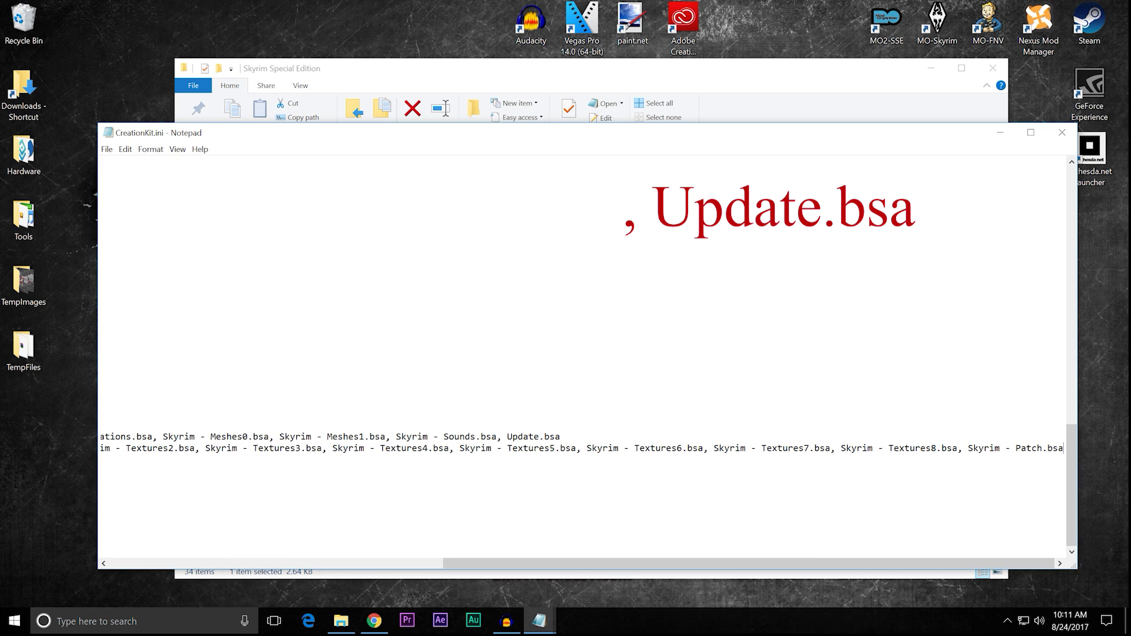
{"action": "type", "text": ", "}
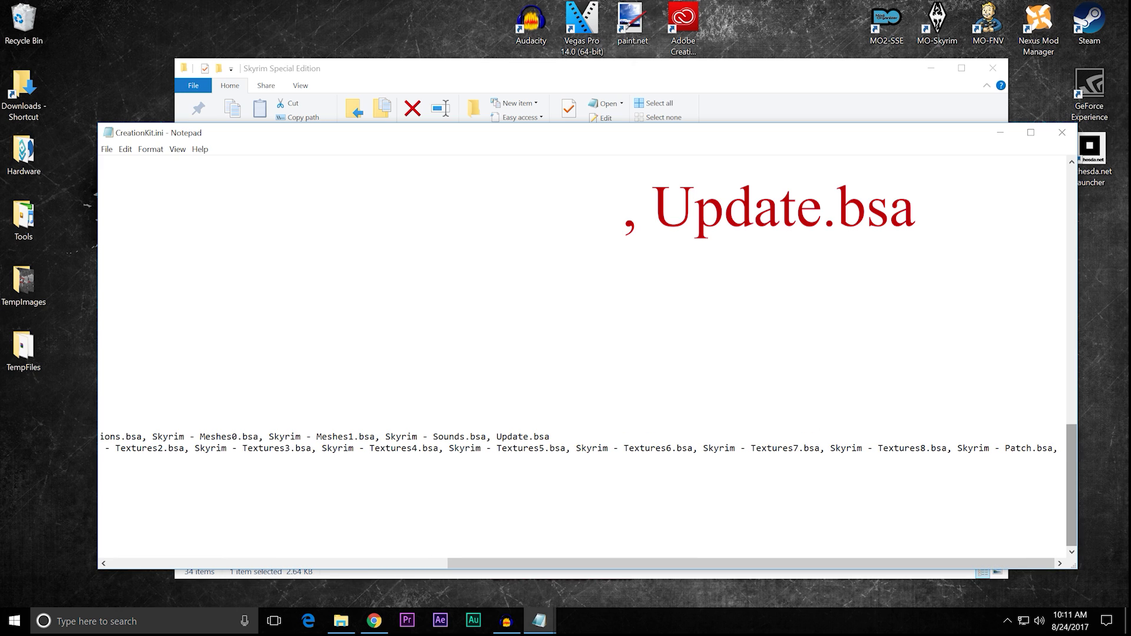
{"action": "type", "text": "Update"}
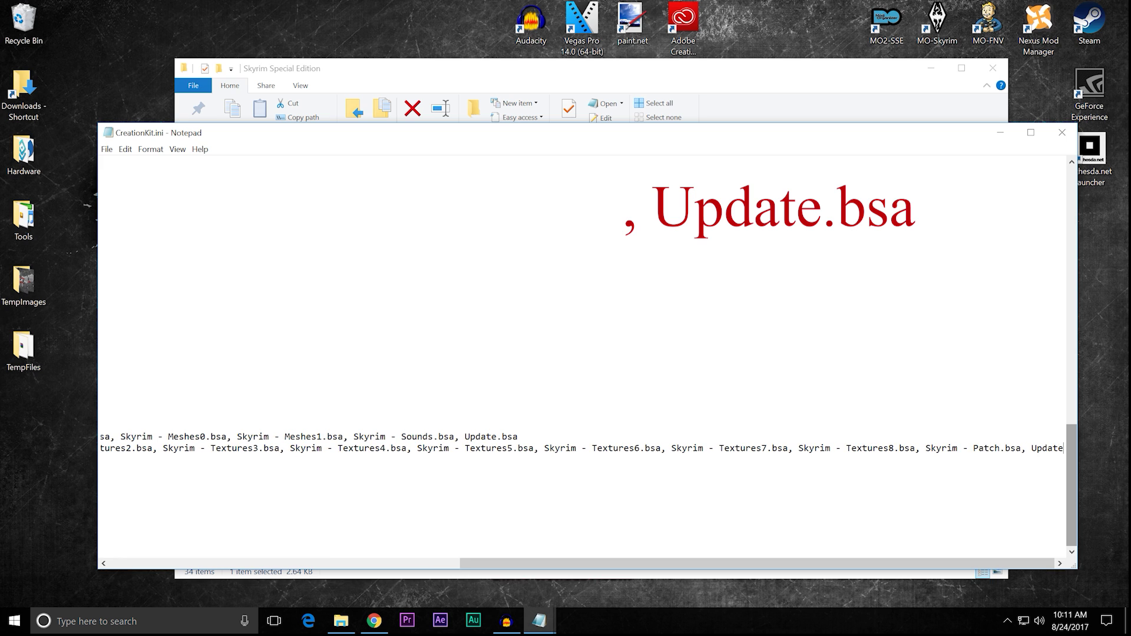
{"action": "type", "text": ".bsa"}
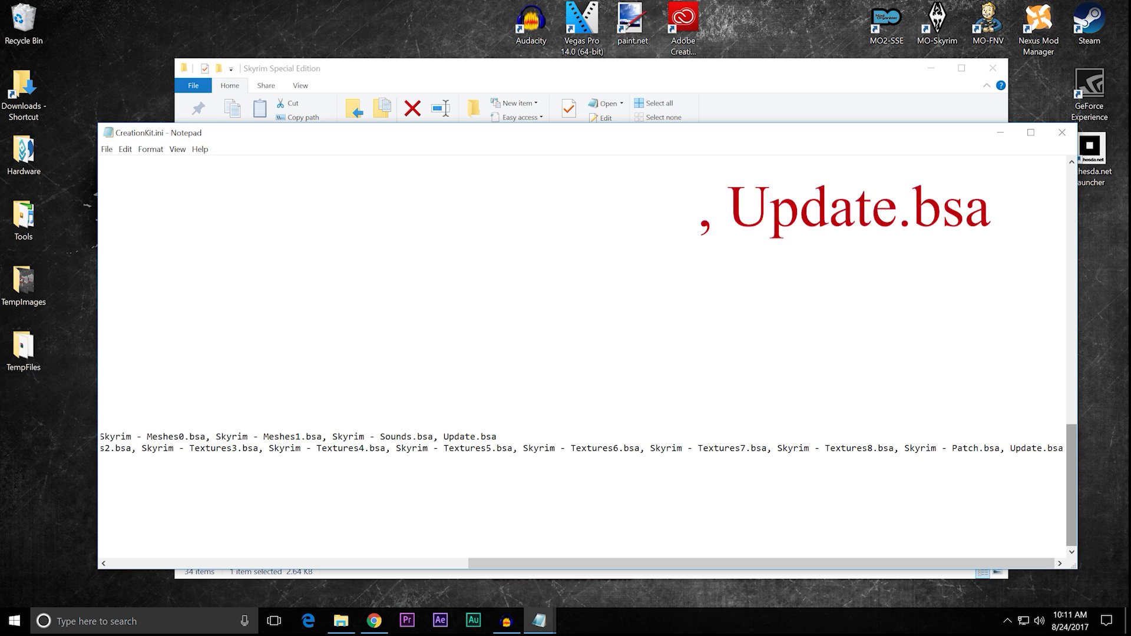
{"action": "left_click_drag", "start_coordinate": [809, 557], "coordinate": [428, 570]}
- Check the CreationKitCustom.txt notes against the archive list edits, and minimize the notes again
{"action": "mouse_move", "coordinate": [539, 621]}
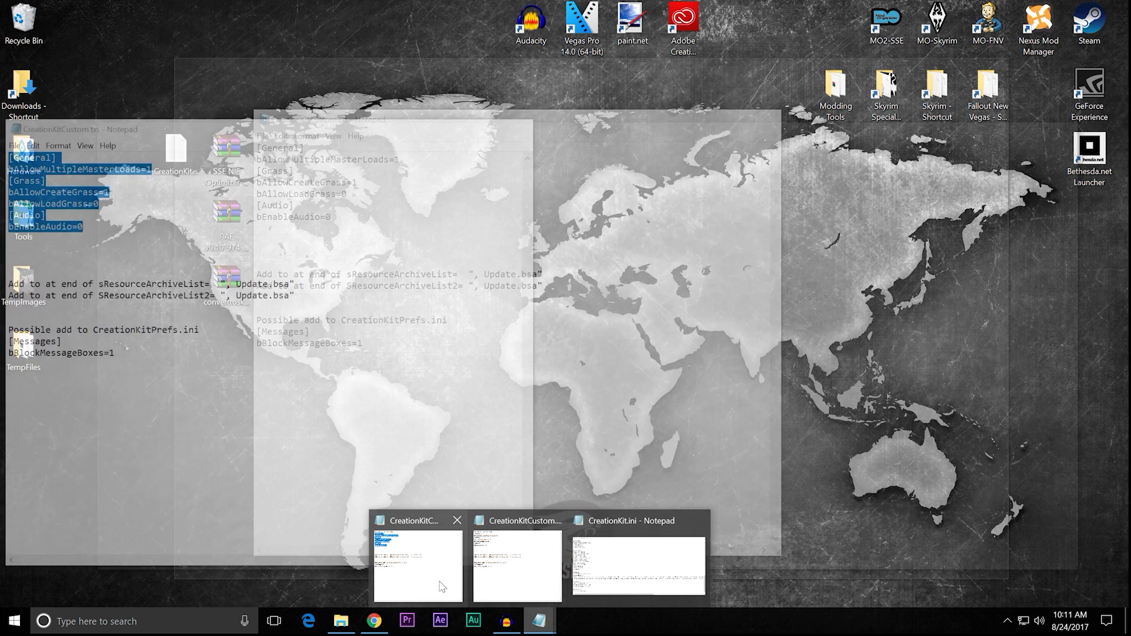
{"action": "left_click", "coordinate": [418, 566]}
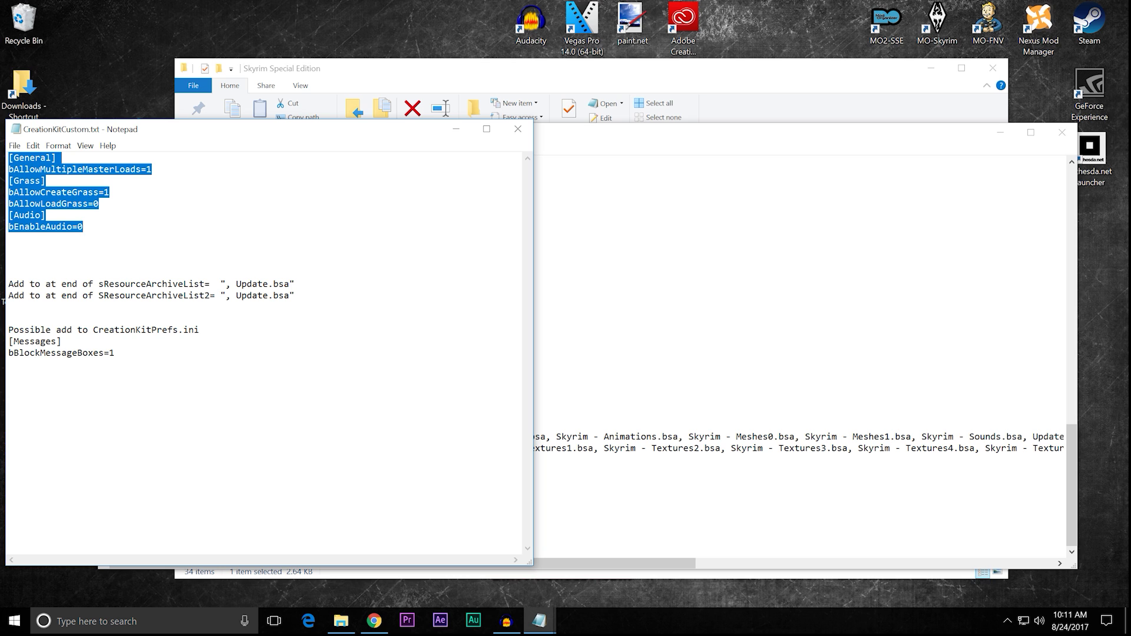
{"action": "left_click", "coordinate": [464, 136]}
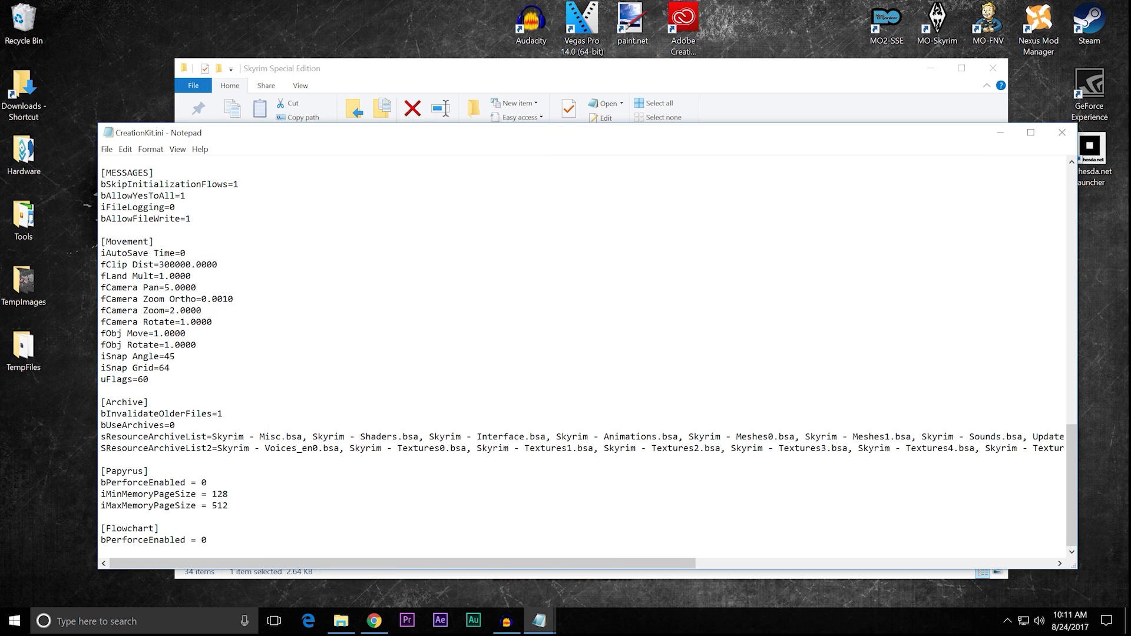
- Save the changes to CreationKit.ini and close the file
{"action": "left_click", "coordinate": [107, 149]}
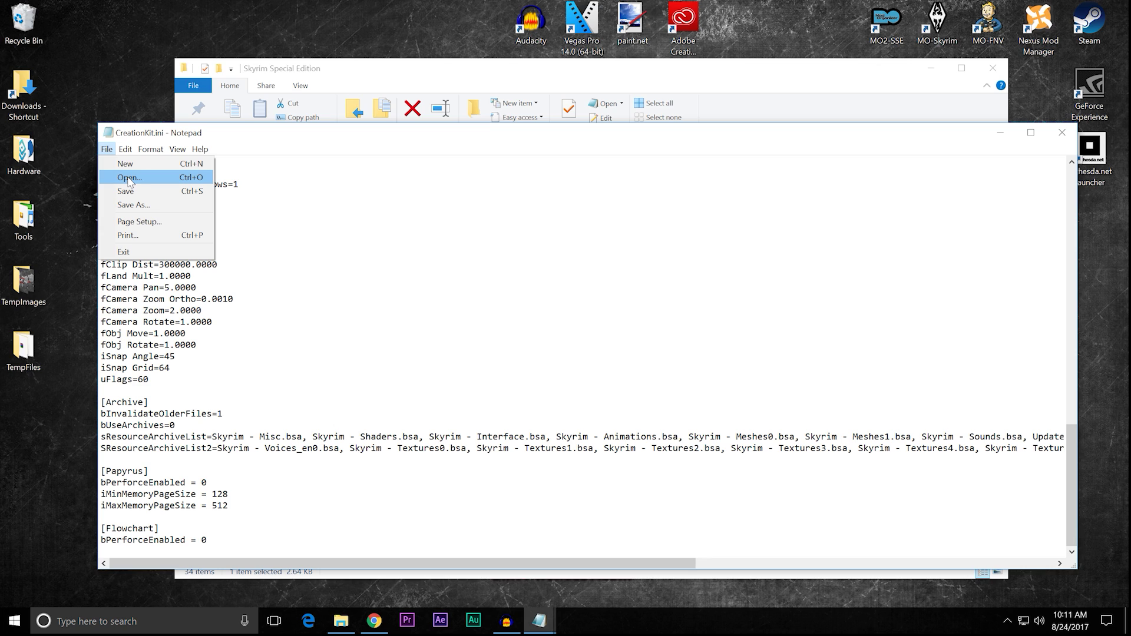
{"action": "left_click", "coordinate": [130, 191]}
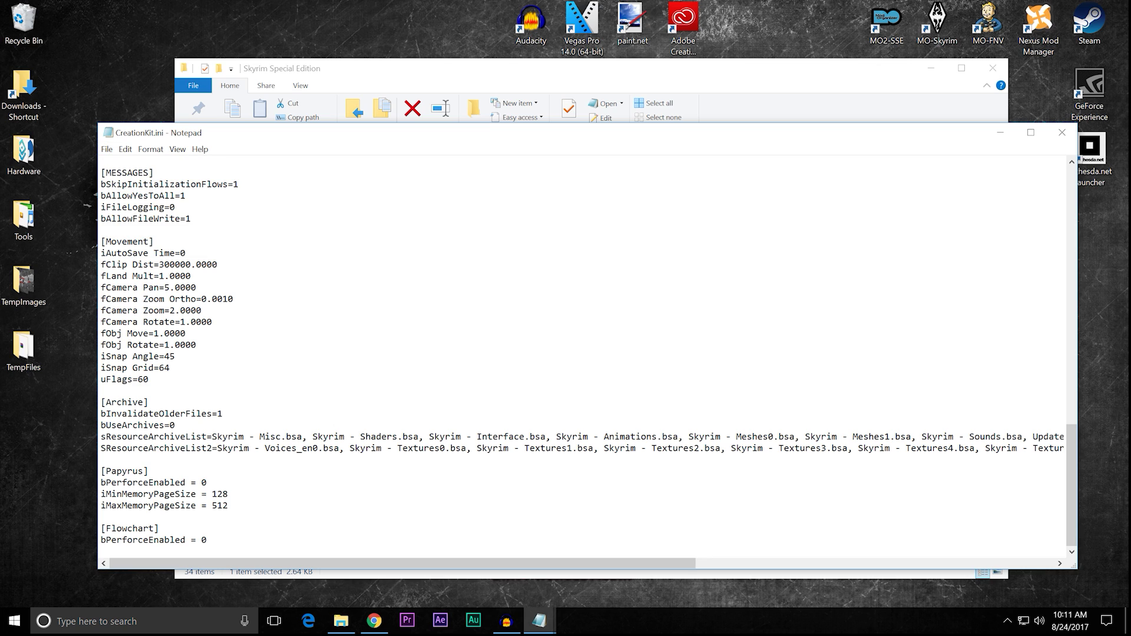
{"action": "left_click", "coordinate": [1061, 133]}
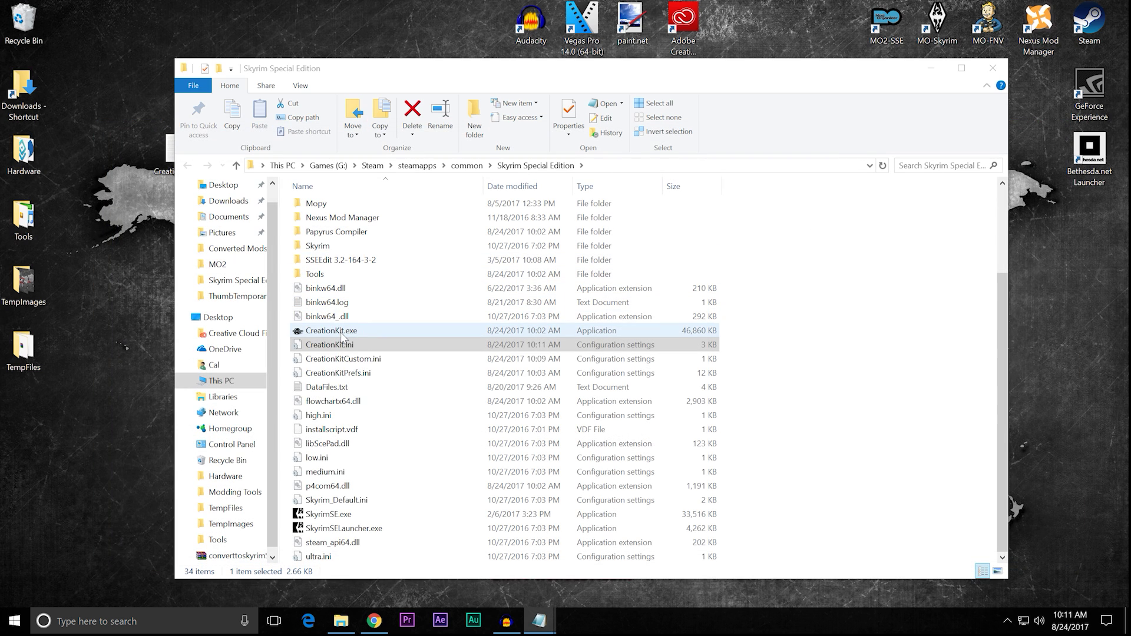
- Open CreationKitPrefs.ini from the game folder and arrange it side by side with the CreationKitCustom.txt notes
{"action": "double_click", "coordinate": [385, 375]}
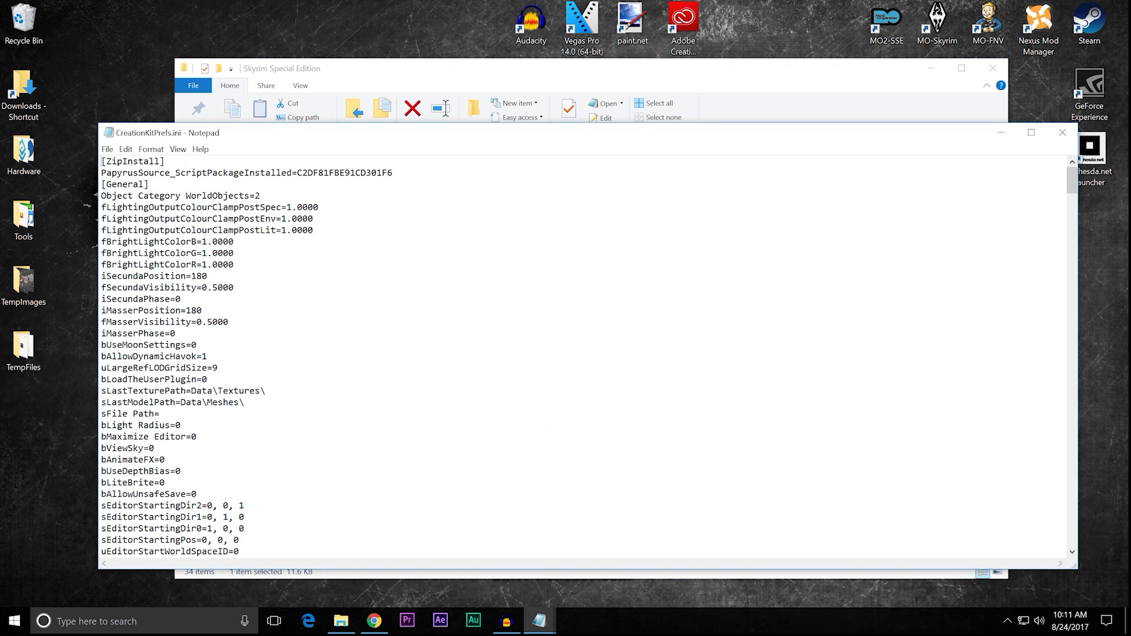
{"action": "left_click_drag", "start_coordinate": [542, 142], "coordinate": [592, 138]}
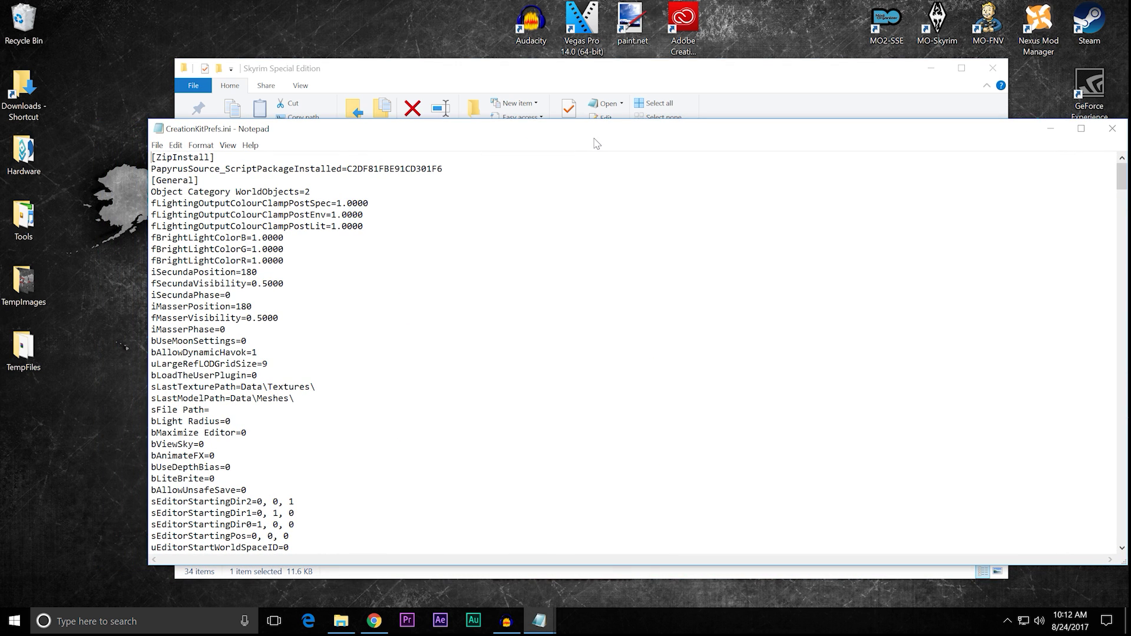
{"action": "left_click_drag", "start_coordinate": [147, 336], "coordinate": [520, 344]}
{"action": "scroll", "coordinate": [523, 343], "scroll_direction": "down", "scroll_amount": 7}
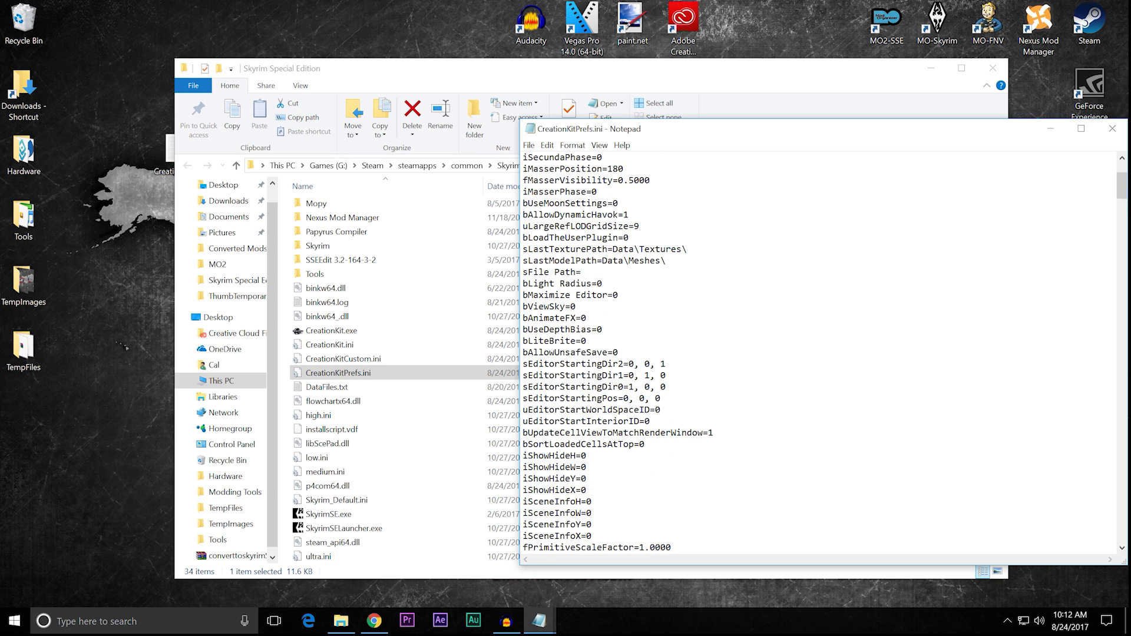
{"action": "scroll", "coordinate": [524, 343], "scroll_direction": "up", "scroll_amount": 7}
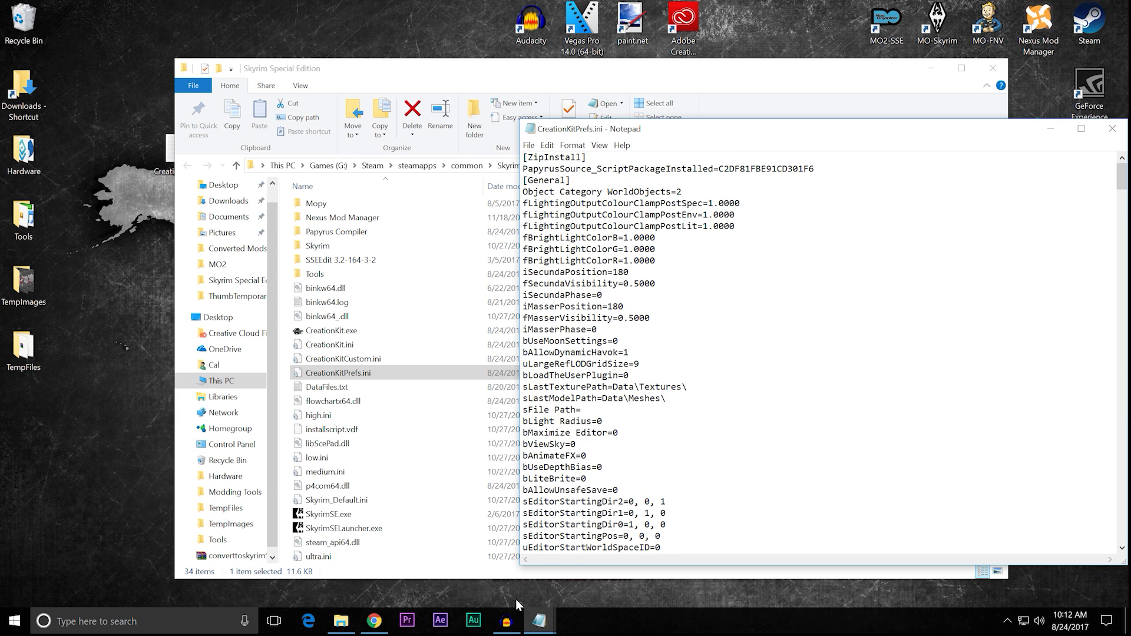
{"action": "mouse_move", "coordinate": [537, 622]}
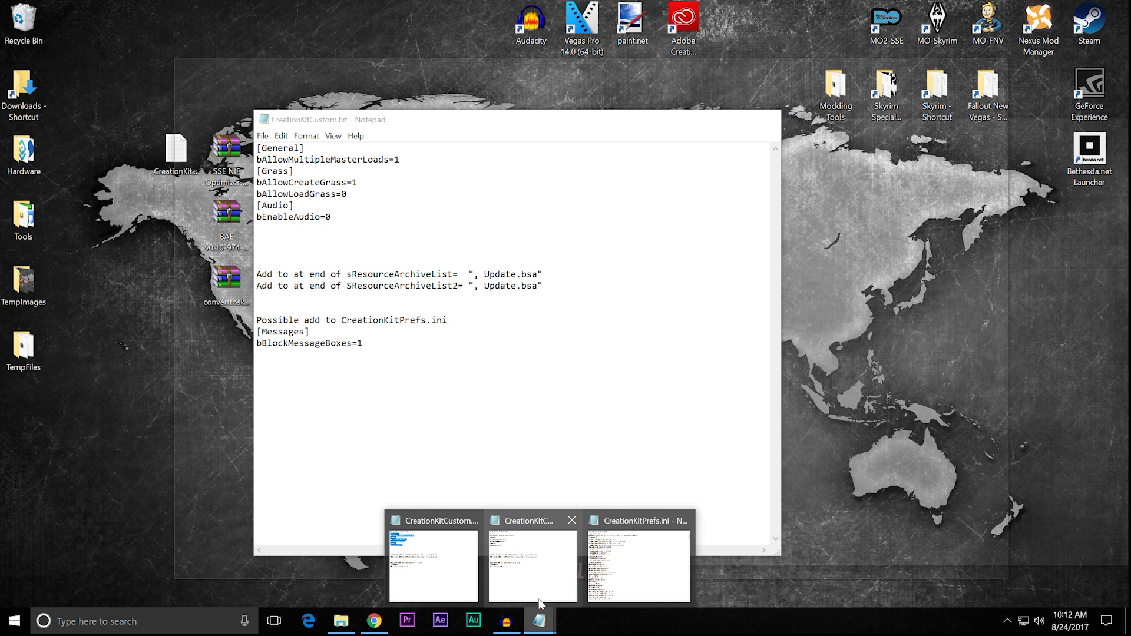
{"action": "left_click", "coordinate": [539, 602]}
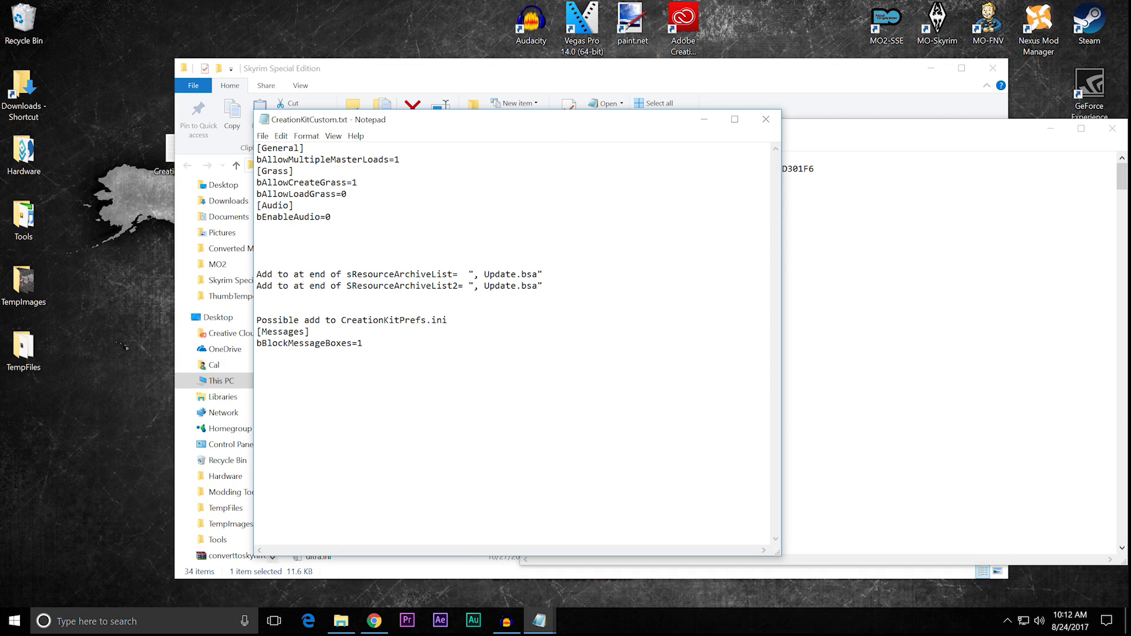
{"action": "left_click_drag", "start_coordinate": [547, 128], "coordinate": [285, 138]}
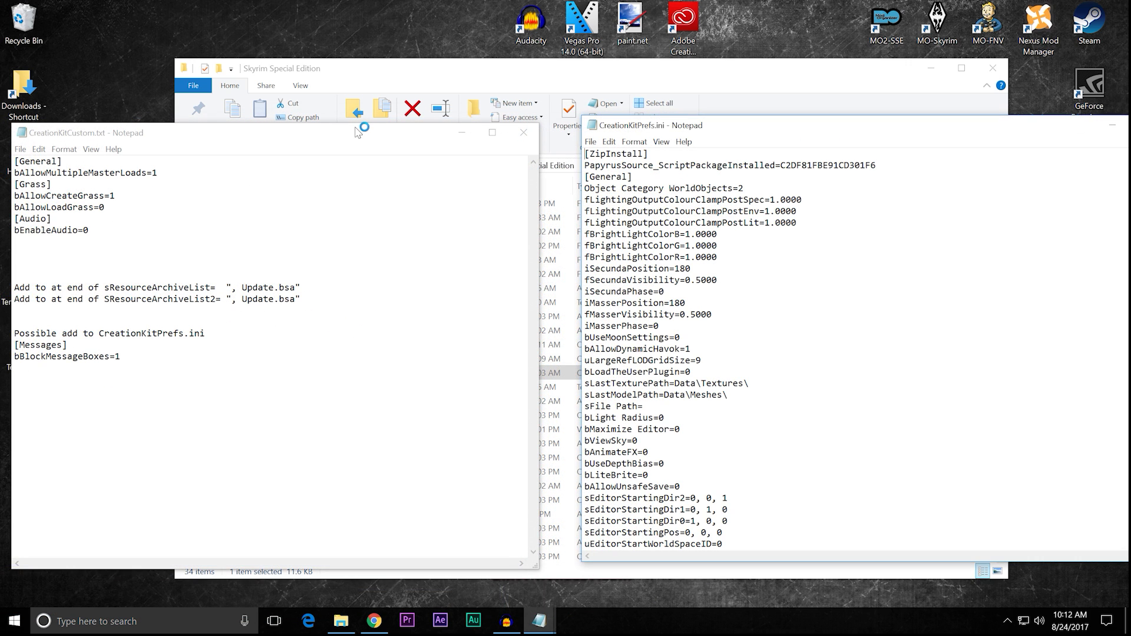
{"action": "left_click_drag", "start_coordinate": [360, 137], "coordinate": [370, 140]}
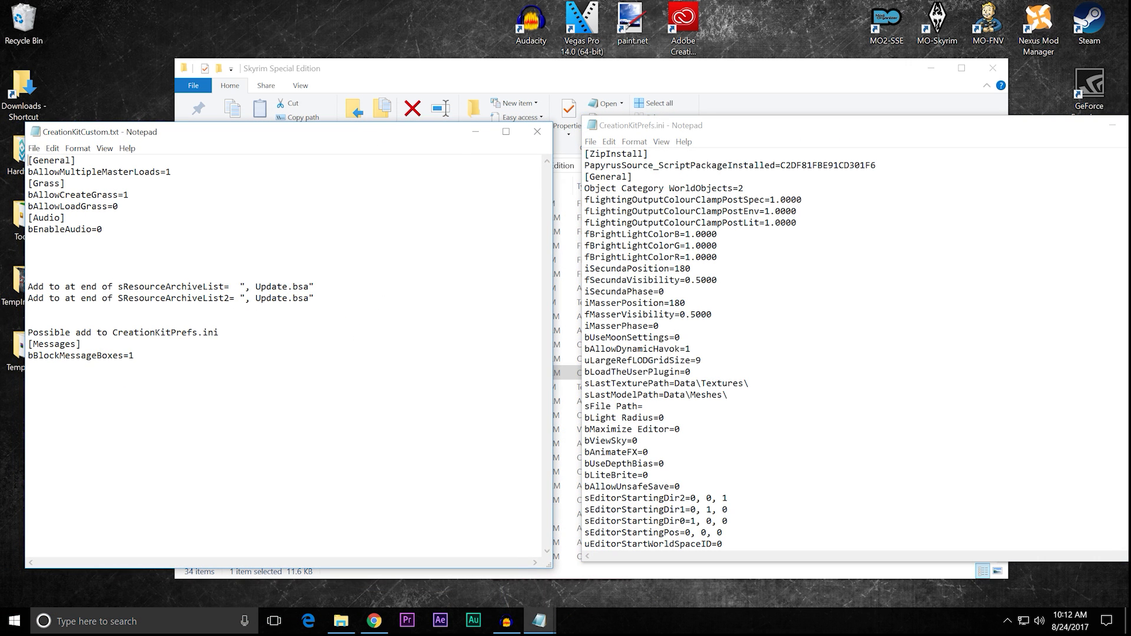
- Highlight the [Messages] and bBlockMessageBoxes=1 lines in the notes as the possible CreationKitPrefs.ini addition, and clear the selection
{"action": "key", "text": "shift+Up"}
{"action": "key", "text": "shift+Up"}
{"action": "key", "text": "shift+Home"}
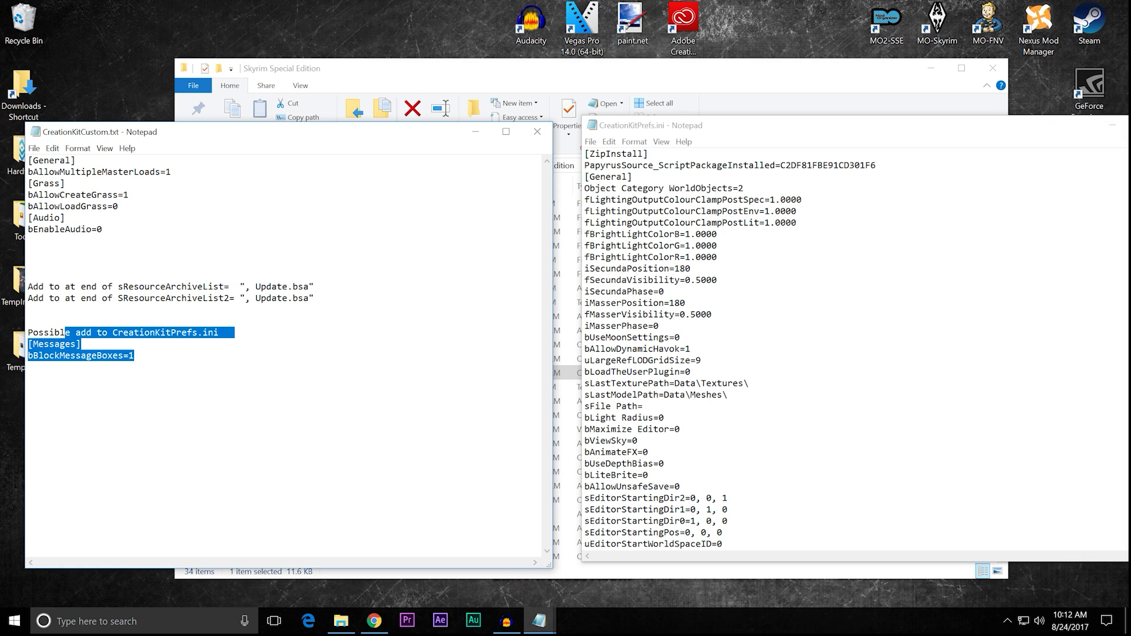
{"action": "key", "text": "shift+Down"}
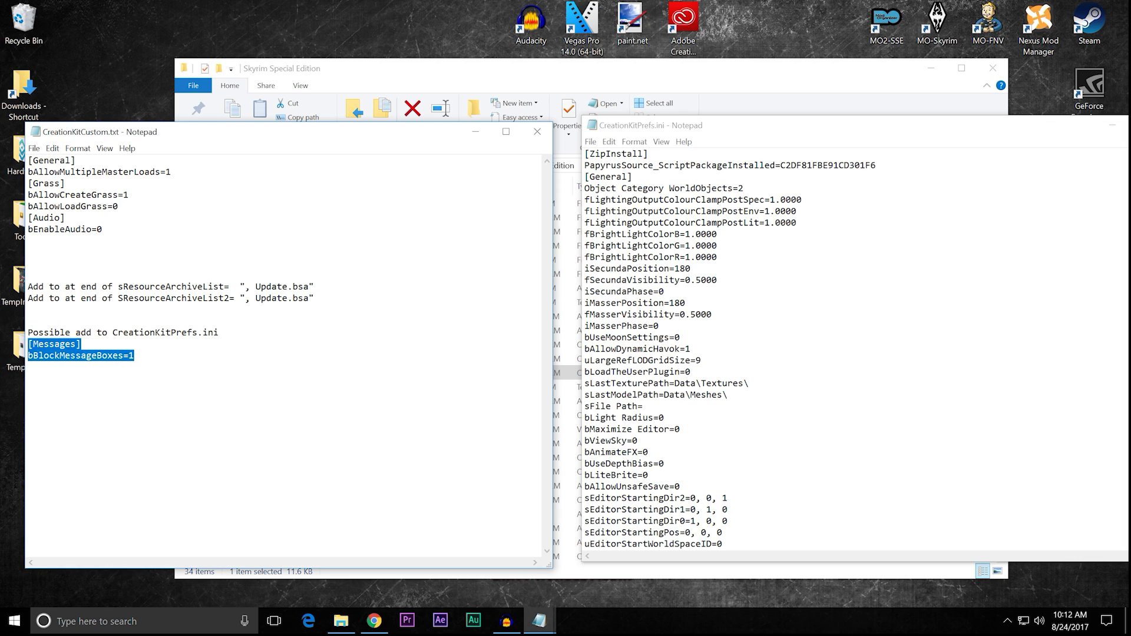
{"action": "left_click", "coordinate": [28, 367]}
- Reposition the CreationKitPrefs.ini window and look through its settings from [ZipInstall] to the Cell View column widths
{"action": "scroll", "coordinate": [854, 348], "scroll_direction": "down", "scroll_amount": 14}
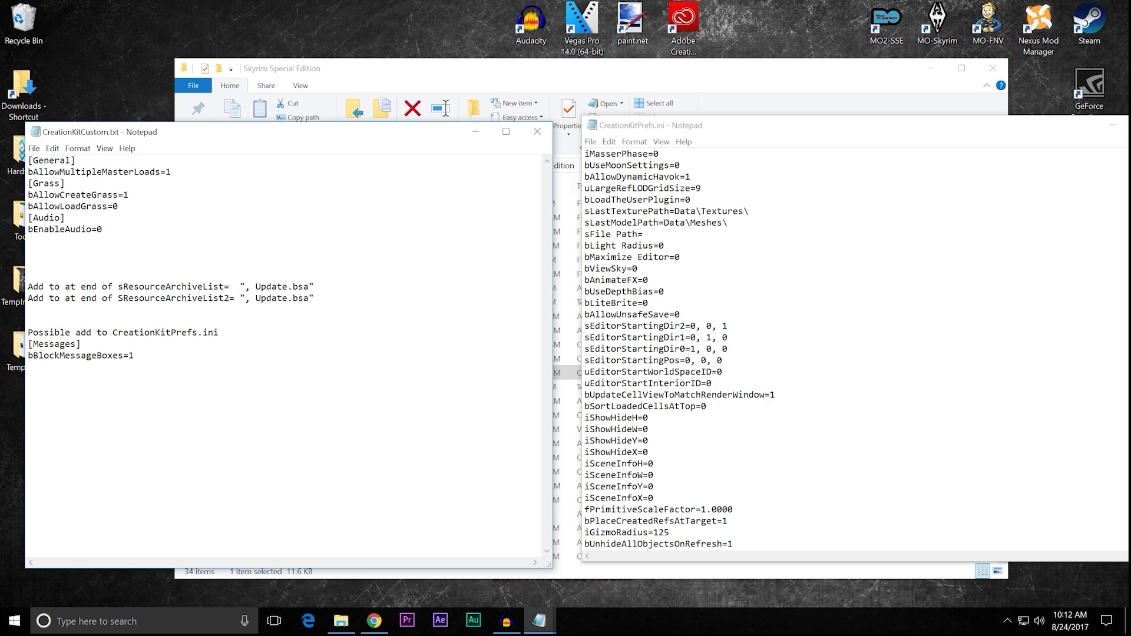
{"action": "scroll", "coordinate": [944, 138], "scroll_direction": "up", "scroll_amount": 5}
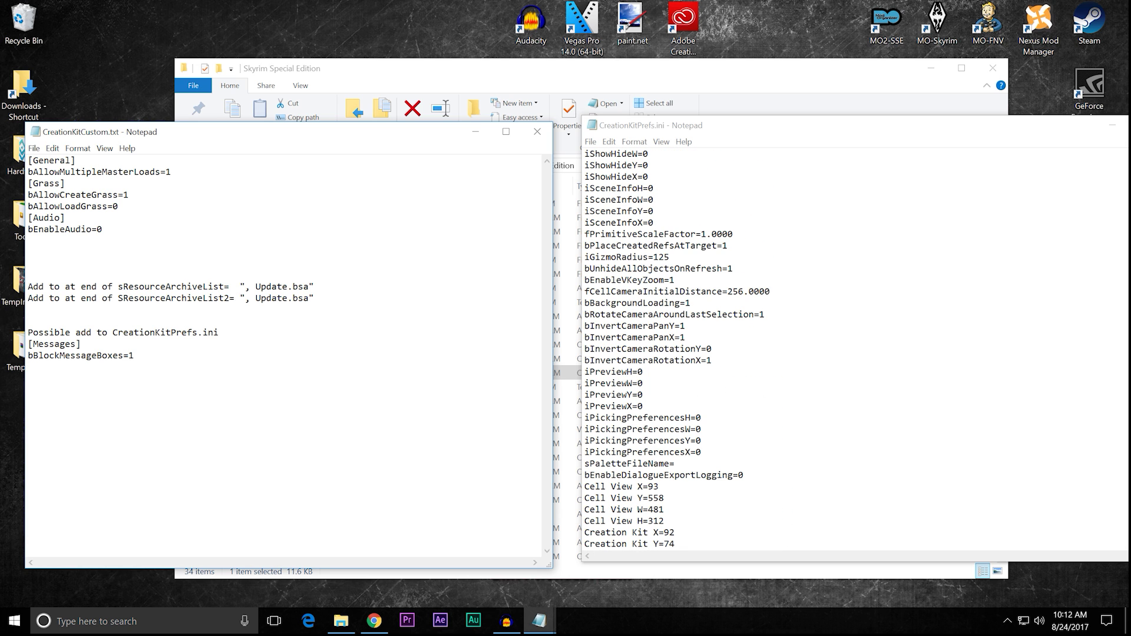
{"action": "left_click_drag", "start_coordinate": [944, 139], "coordinate": [872, 153]}
{"action": "scroll", "coordinate": [854, 353], "scroll_direction": "down", "scroll_amount": 13}
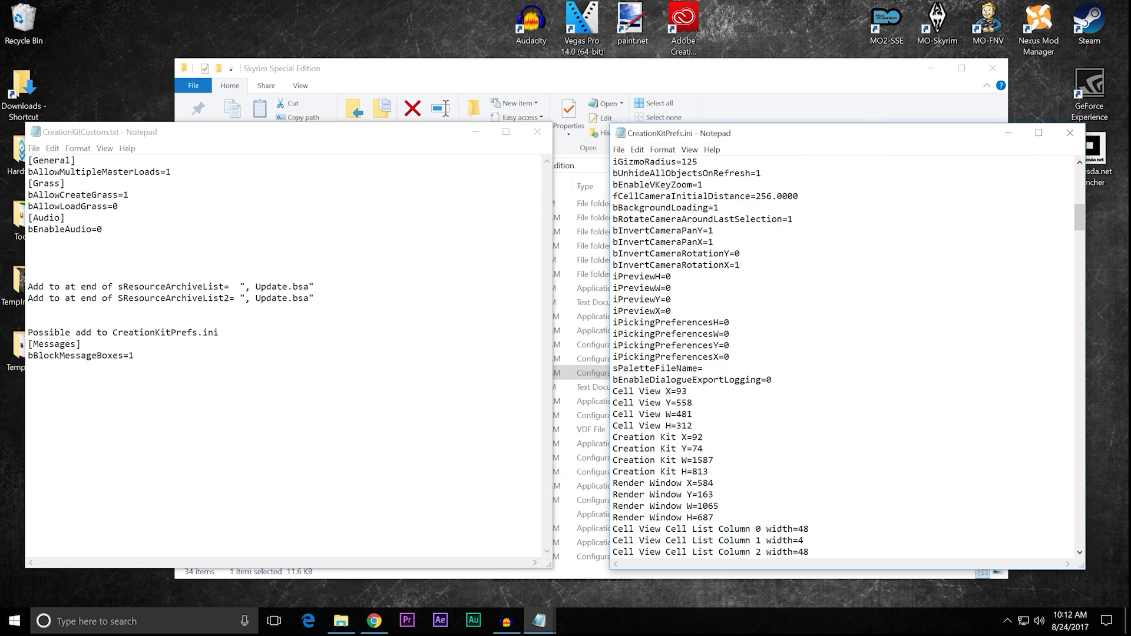
{"action": "scroll", "coordinate": [849, 353], "scroll_direction": "up", "scroll_amount": 5}
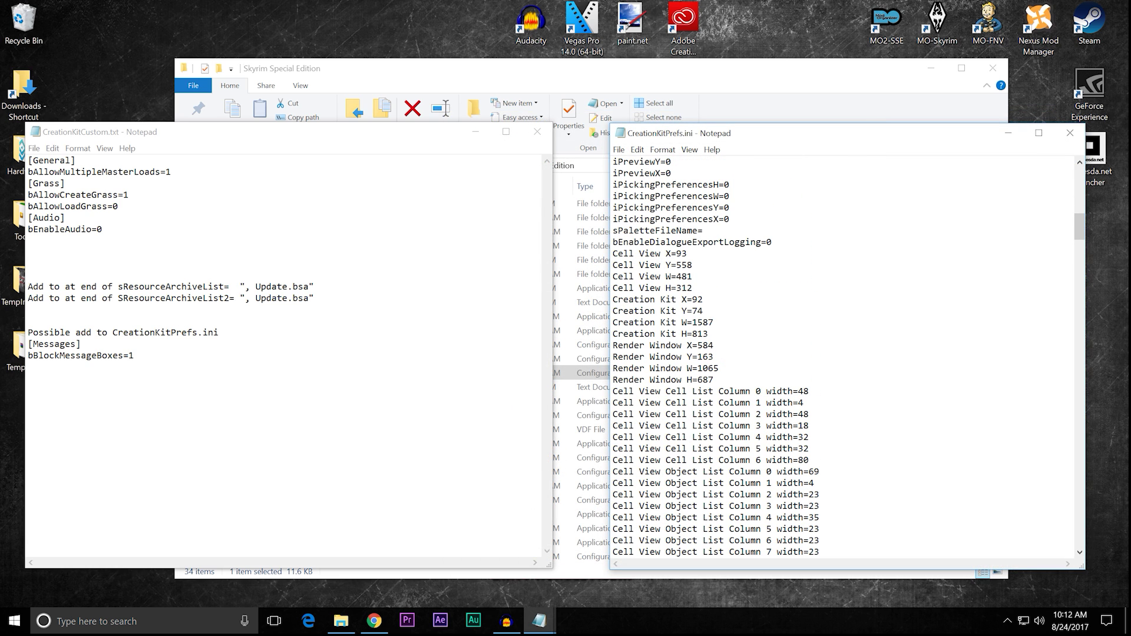
{"action": "scroll", "coordinate": [848, 353], "scroll_direction": "up", "scroll_amount": 6}
{"action": "scroll", "coordinate": [849, 353], "scroll_direction": "down", "scroll_amount": 14}
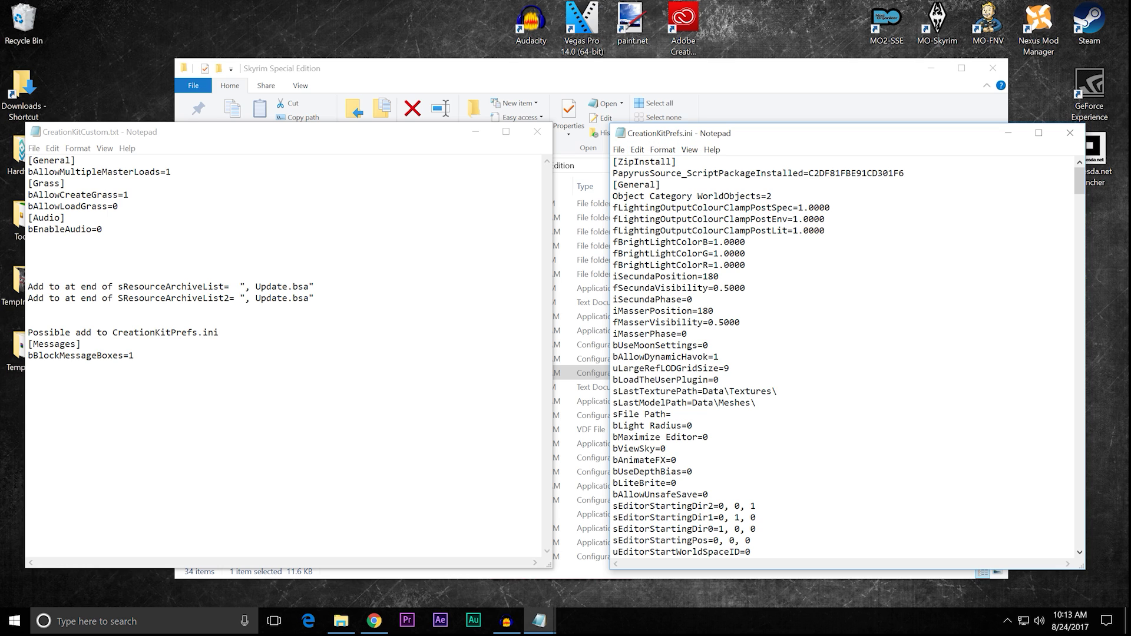
- Examine the end of CreationKitPrefs.ini, highlighting the sUsername value under [Bethesda.net], and clear the selections in both files
{"action": "left_click_drag", "start_coordinate": [134, 355], "coordinate": [28, 343]}
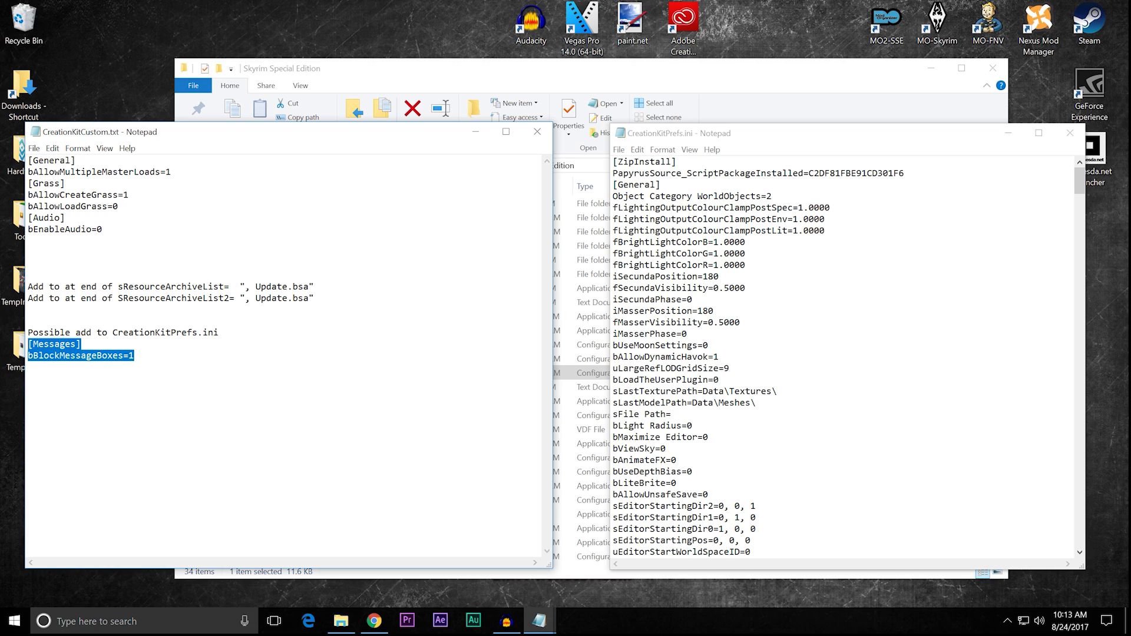
{"action": "left_click_drag", "start_coordinate": [1081, 184], "coordinate": [1081, 557]}
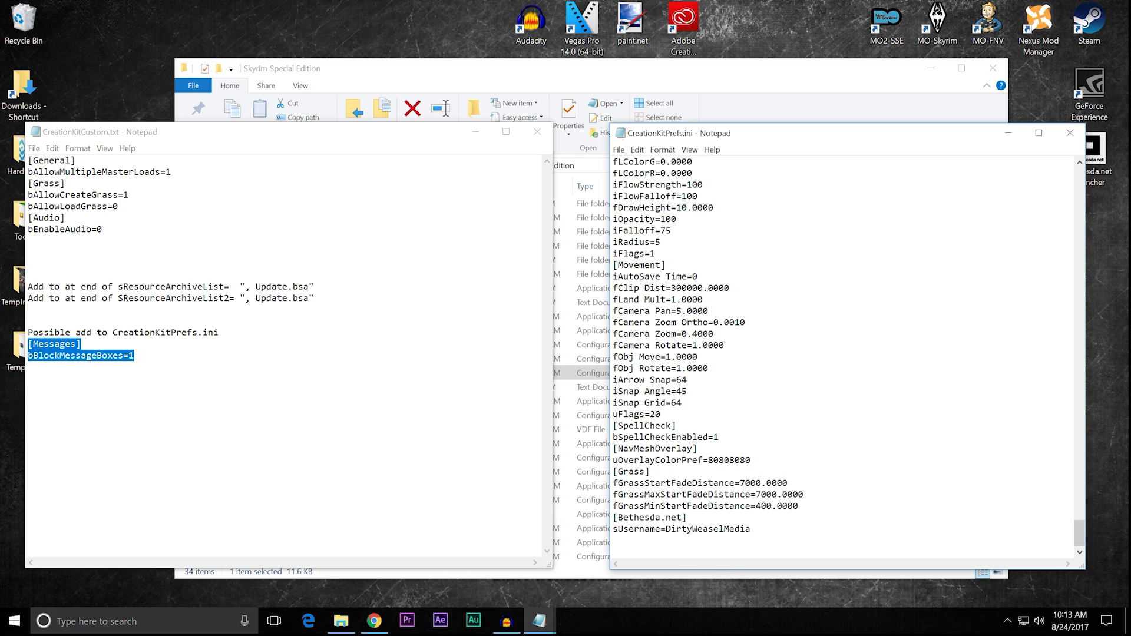
{"action": "left_click_drag", "start_coordinate": [666, 529], "coordinate": [750, 529]}
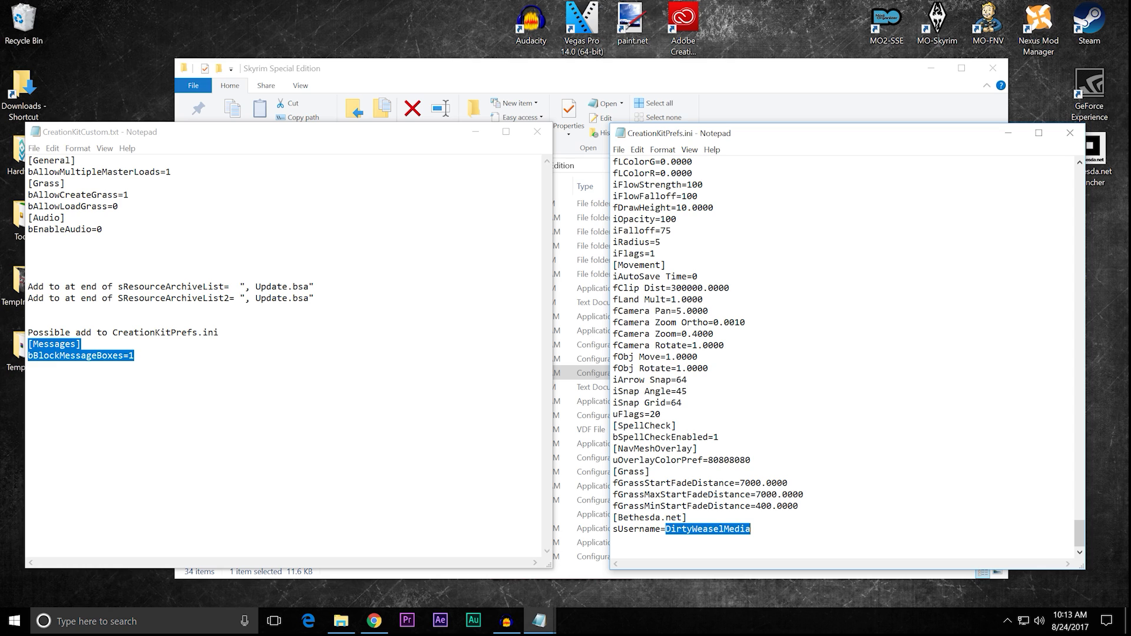
{"action": "left_click", "coordinate": [760, 529]}
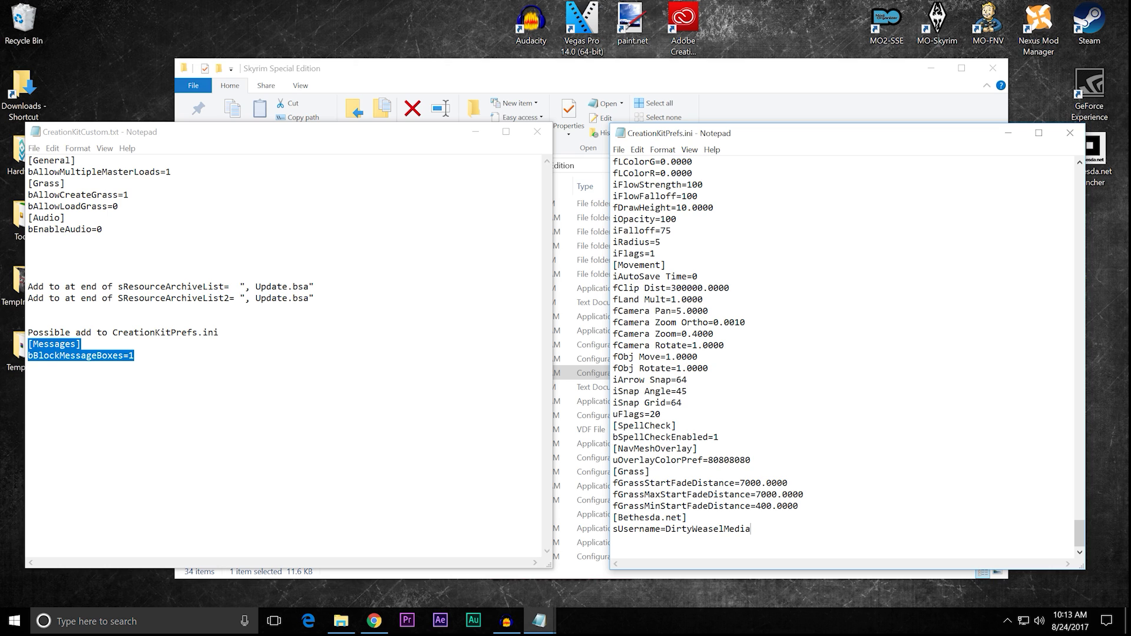
{"action": "left_click", "coordinate": [28, 379]}
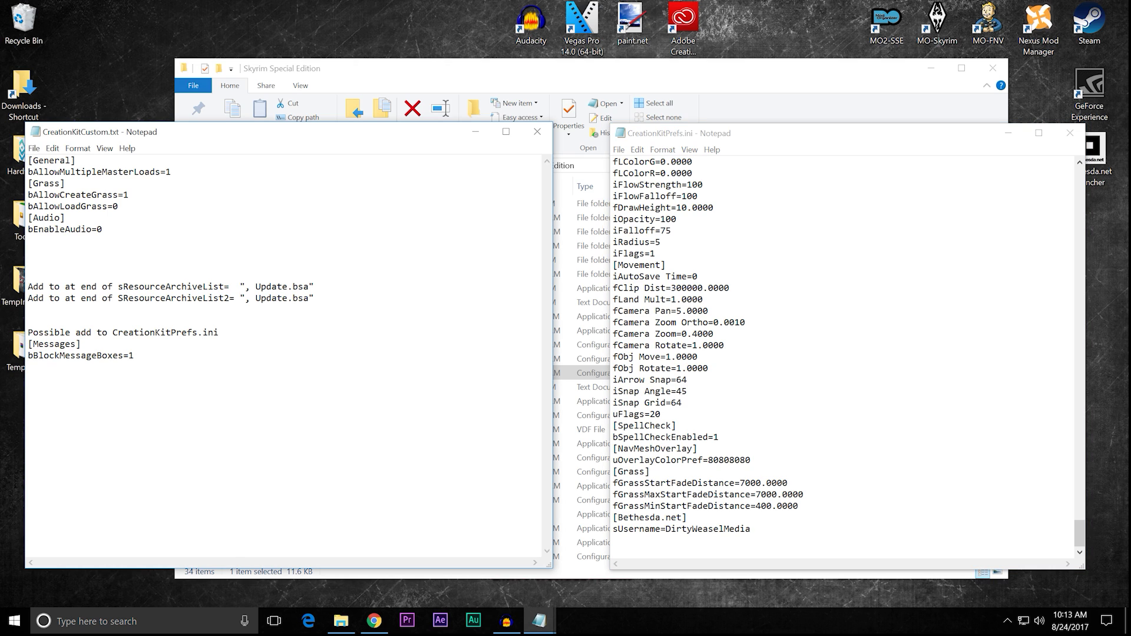
- Copy the [Messages] and bBlockMessageBoxes=1 lines from the notes to the end of CreationKitPrefs.ini, below the sUsername line
{"action": "left_click_drag", "start_coordinate": [134, 355], "coordinate": [28, 344]}
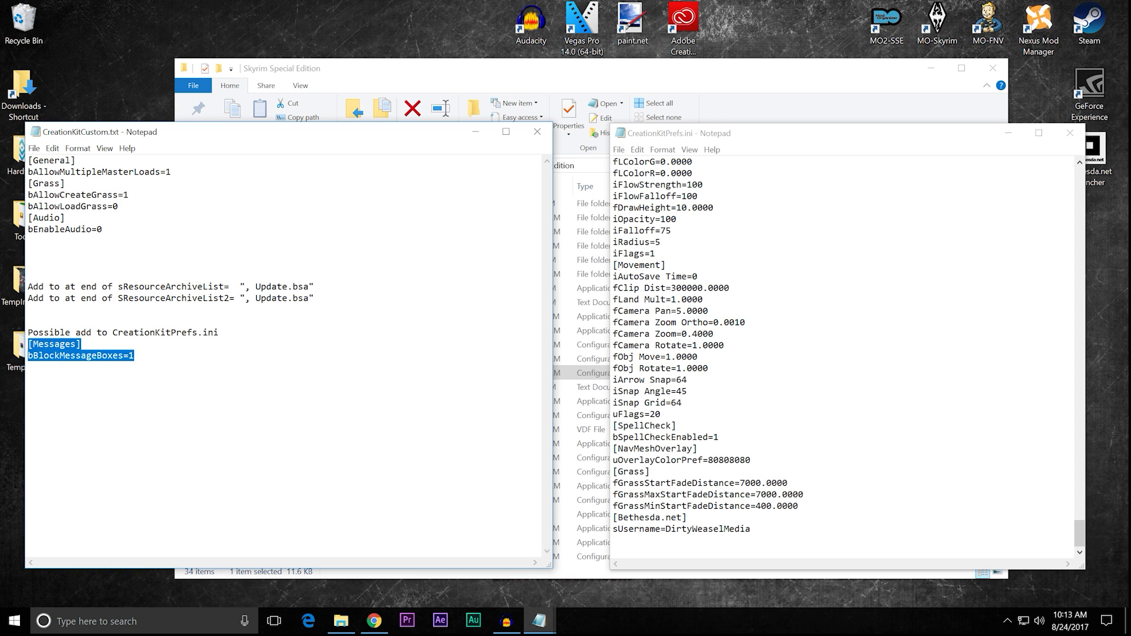
{"action": "right_click", "coordinate": [33, 344]}
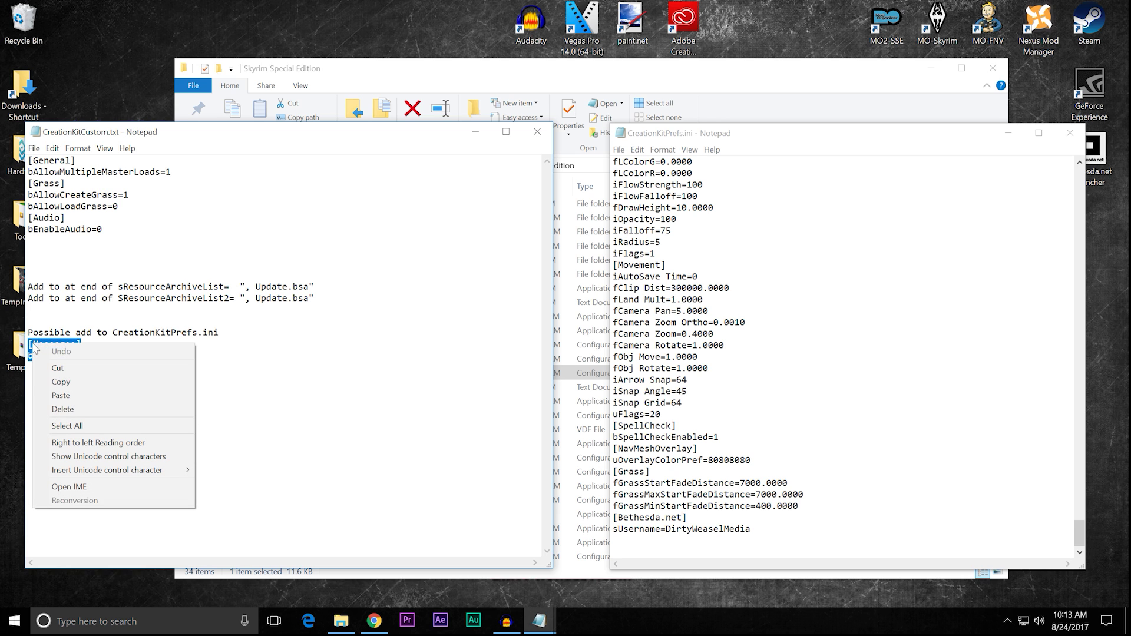
{"action": "left_click", "coordinate": [53, 380]}
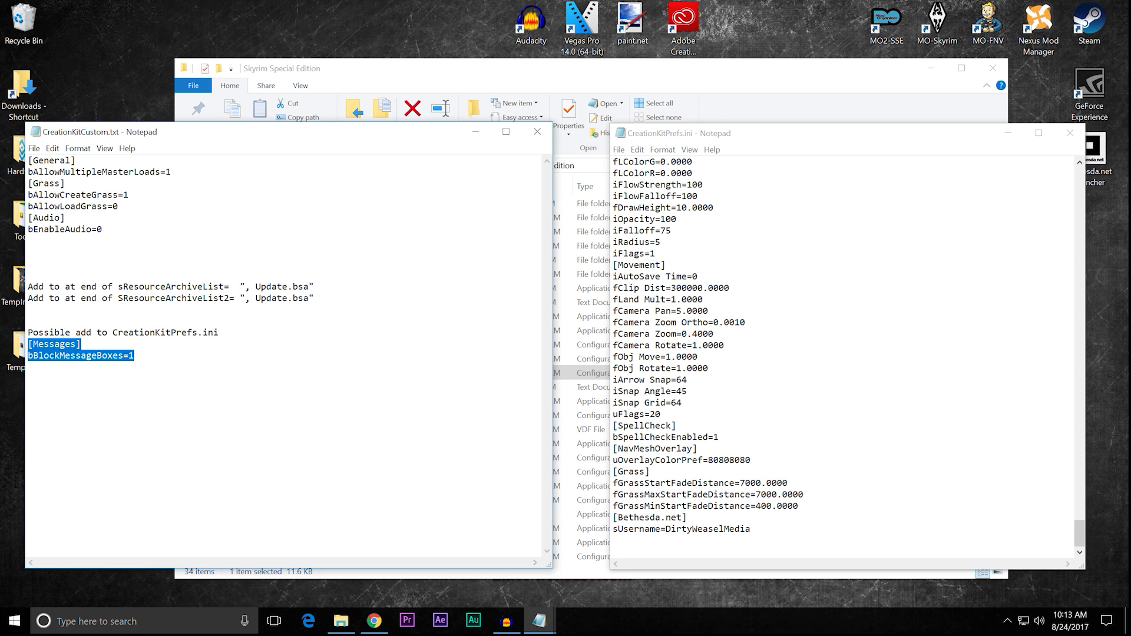
{"action": "mouse_move", "coordinate": [1077, 526]}
{"action": "left_mouse_down"}
{"action": "mouse_move", "coordinate": [1095, 177]}
{"action": "mouse_move", "coordinate": [1081, 545]}
{"action": "left_mouse_up"}
{"action": "left_click", "coordinate": [752, 529]}
{"action": "right_click", "coordinate": [626, 369]}
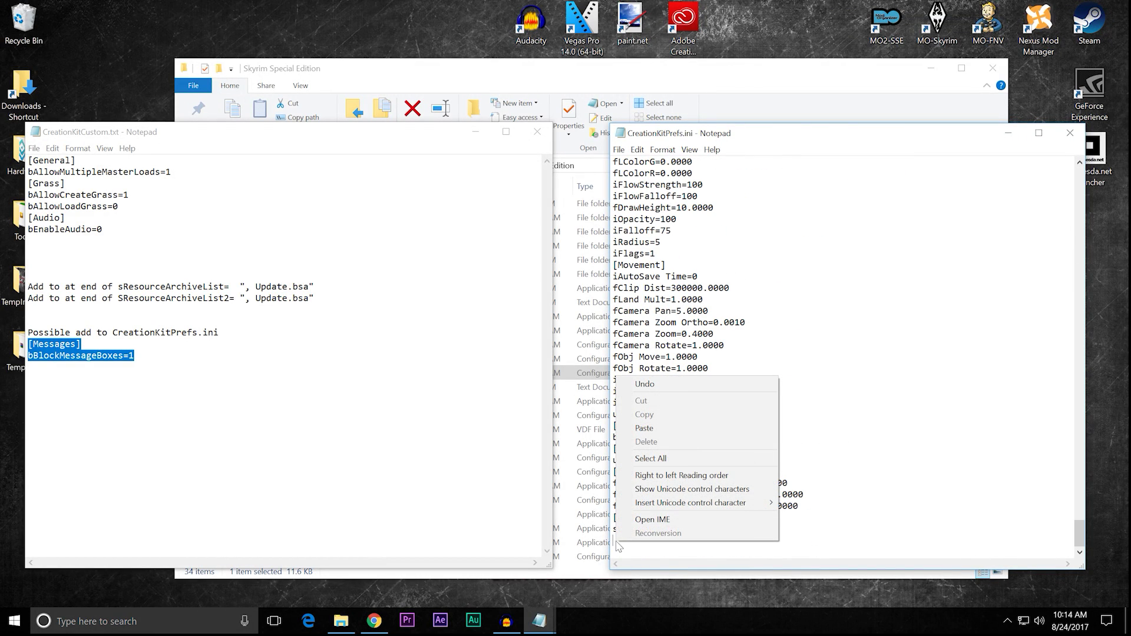
{"action": "left_click", "coordinate": [643, 429]}
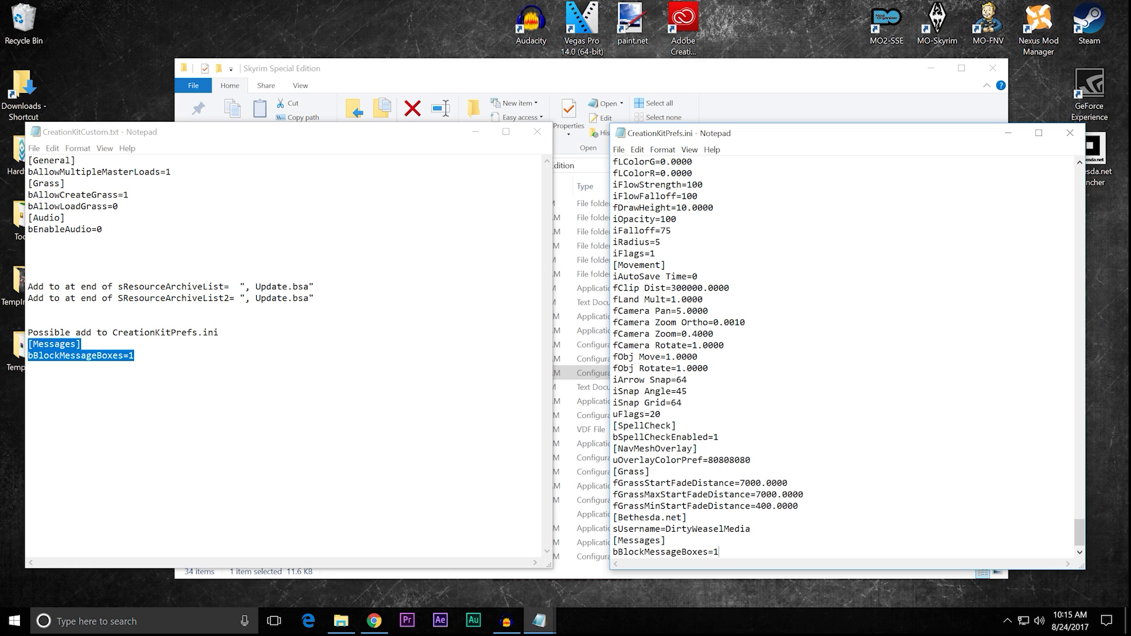
- Highlight the bBlockMessageBoxes=1 line at the end of CreationKitPrefs.ini, and clear the selection
{"action": "key", "text": "shift+Left"}
{"action": "key", "text": "shift+Left"}
{"action": "key", "text": "shift+Left"}
{"action": "key", "text": "shift+Left"}
{"action": "key", "text": "shift+Left"}
{"action": "key", "text": "shift+Left"}
{"action": "key", "text": "shift+Left"}
{"action": "key", "text": "shift+Left"}
{"action": "key", "text": "shift+Left"}
{"action": "key", "text": "shift+Left"}
{"action": "key", "text": "shift+Left"}
{"action": "key", "text": "shift+Left"}
{"action": "key", "text": "shift+Left"}
{"action": "key", "text": "shift+Left"}
{"action": "key", "text": "shift+Left"}
{"action": "key", "text": "shift+Left"}
{"action": "key", "text": "shift+Left"}
{"action": "key", "text": "shift+Left"}
{"action": "key", "text": "shift+Left"}
{"action": "key", "text": "shift+Left"}
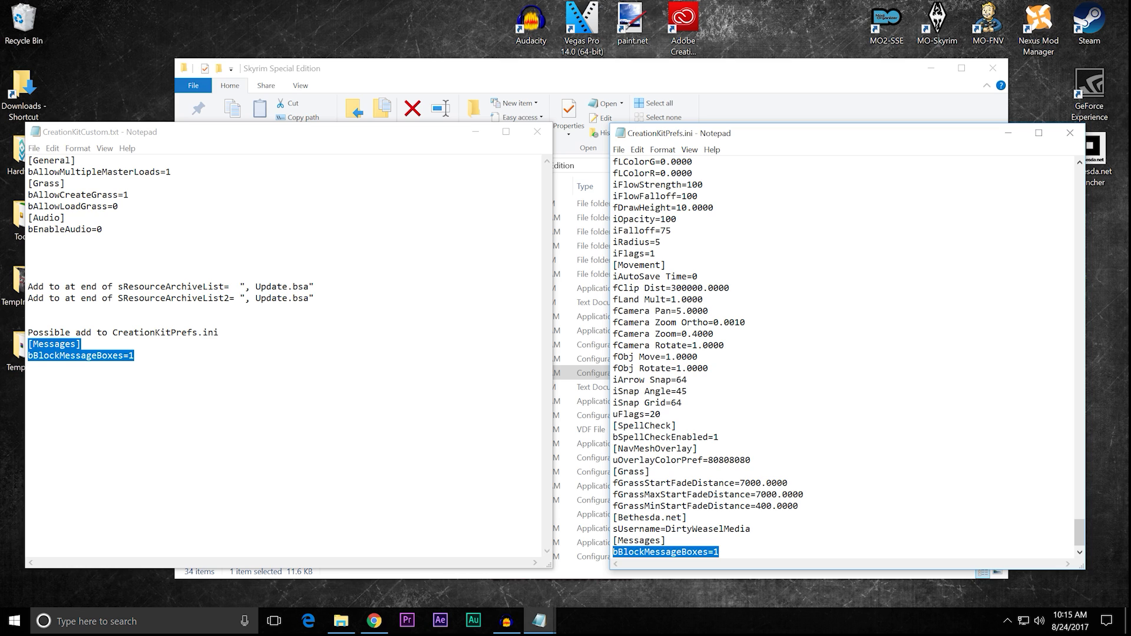
{"action": "left_click", "coordinate": [660, 241]}
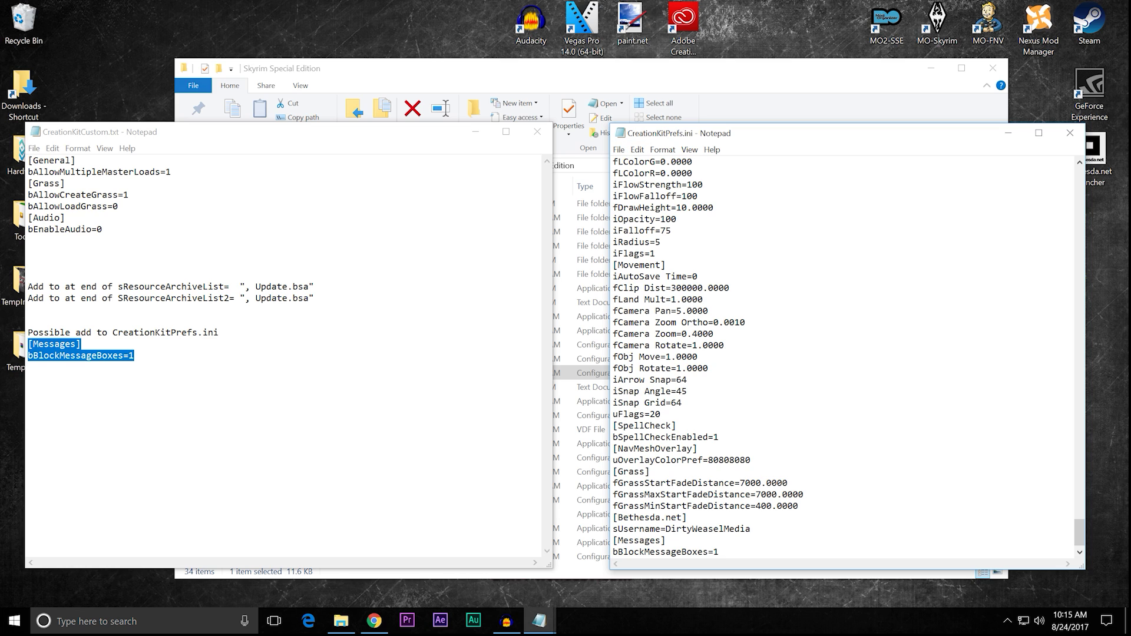
- Save the changes to CreationKitPrefs.ini, and close the file and the game folder
{"action": "left_click", "coordinate": [618, 149]}
{"action": "left_click", "coordinate": [639, 192]}
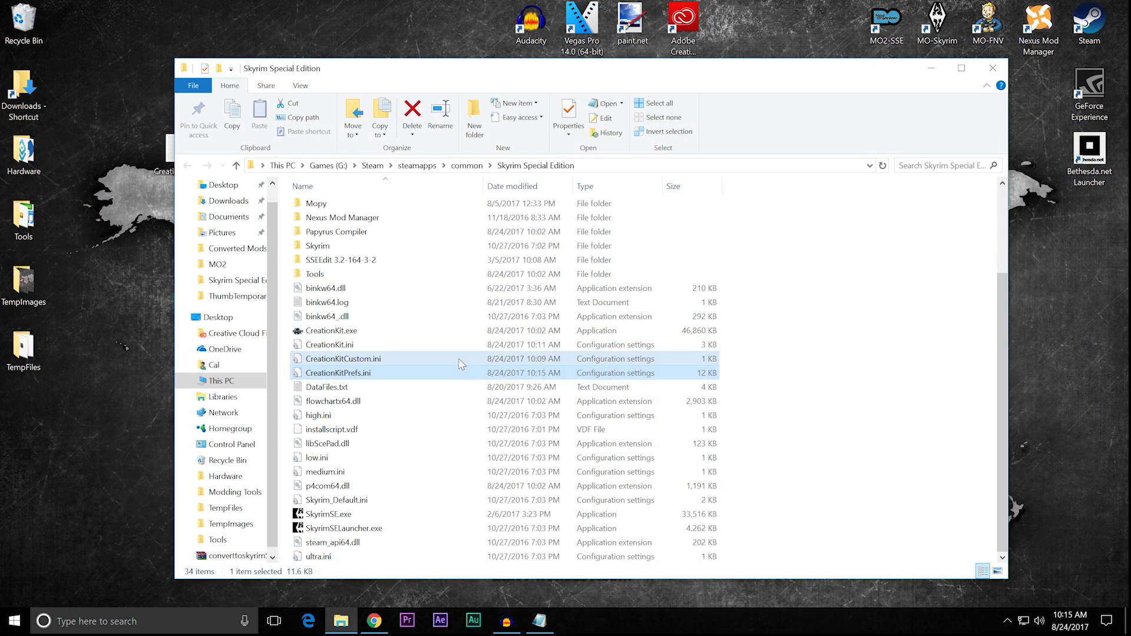
{"action": "left_click", "coordinate": [458, 359]}
{"action": "left_click", "coordinate": [454, 375]}
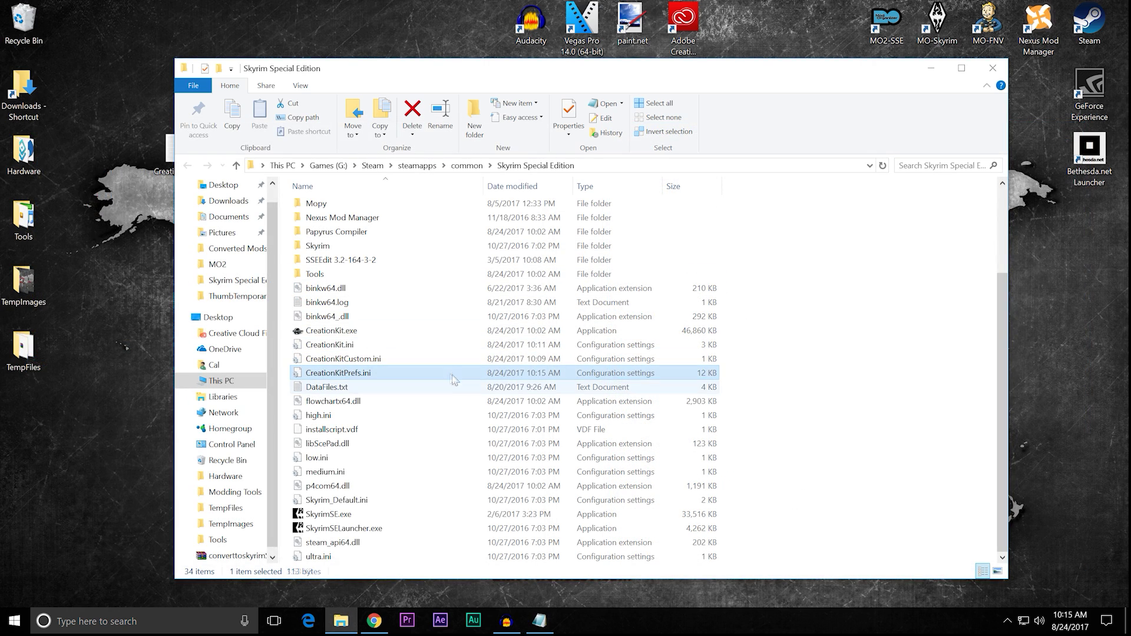
{"action": "left_click", "coordinate": [993, 68]}
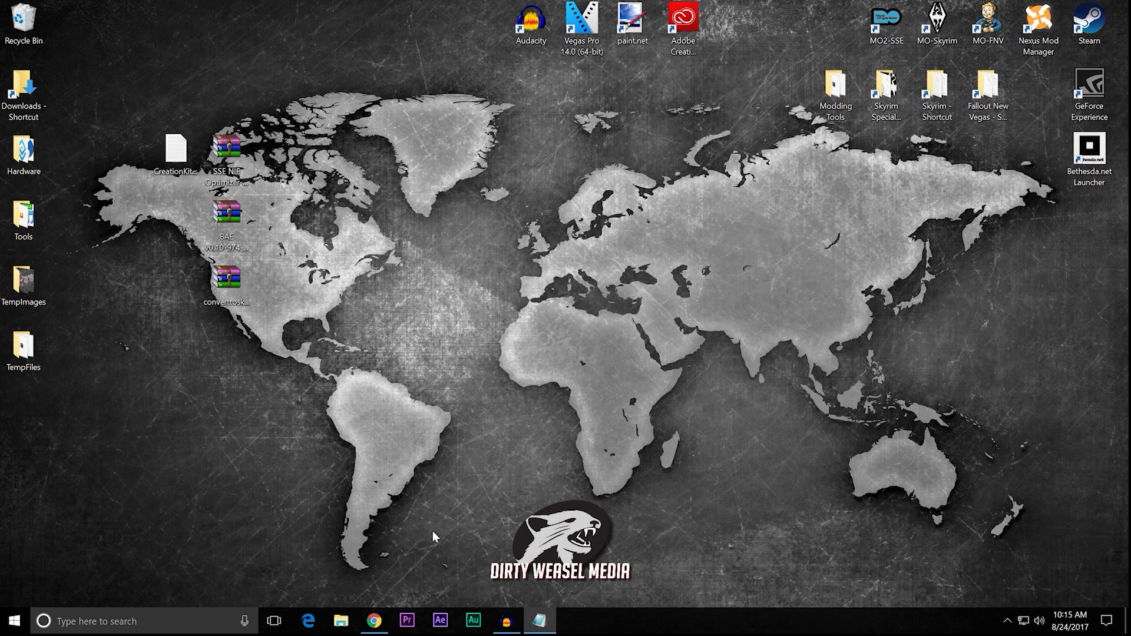
- Open the Skyrim Special Edition folder and create a desktop shortcut to CreationKit.exe
{"action": "double_click", "coordinate": [886, 94]}
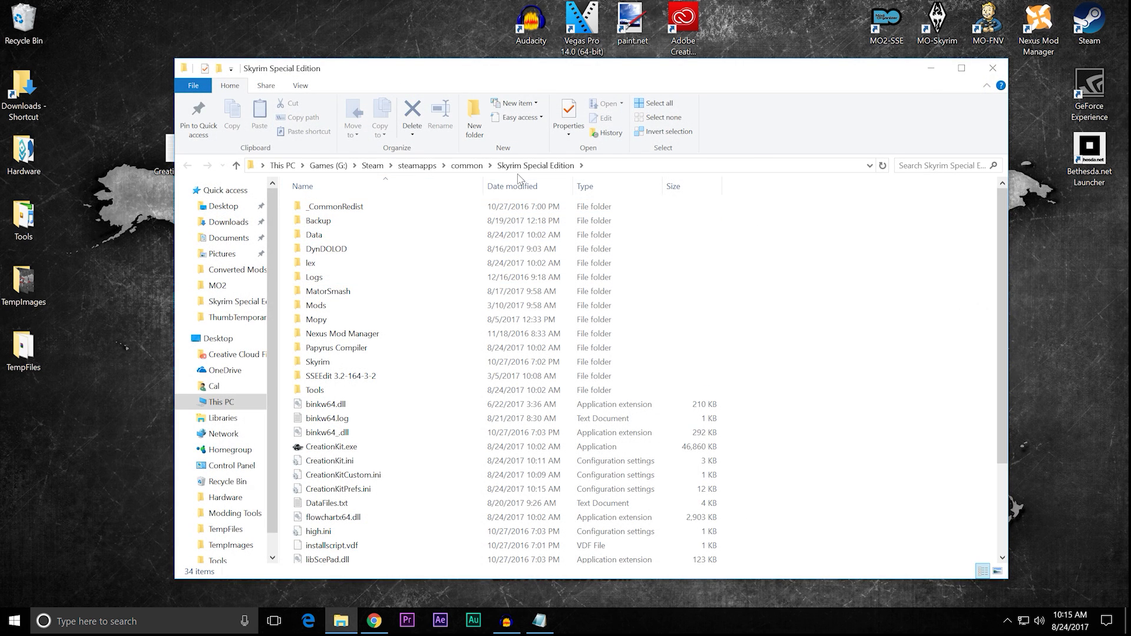
{"action": "scroll", "coordinate": [429, 336], "scroll_direction": "down", "scroll_amount": 3}
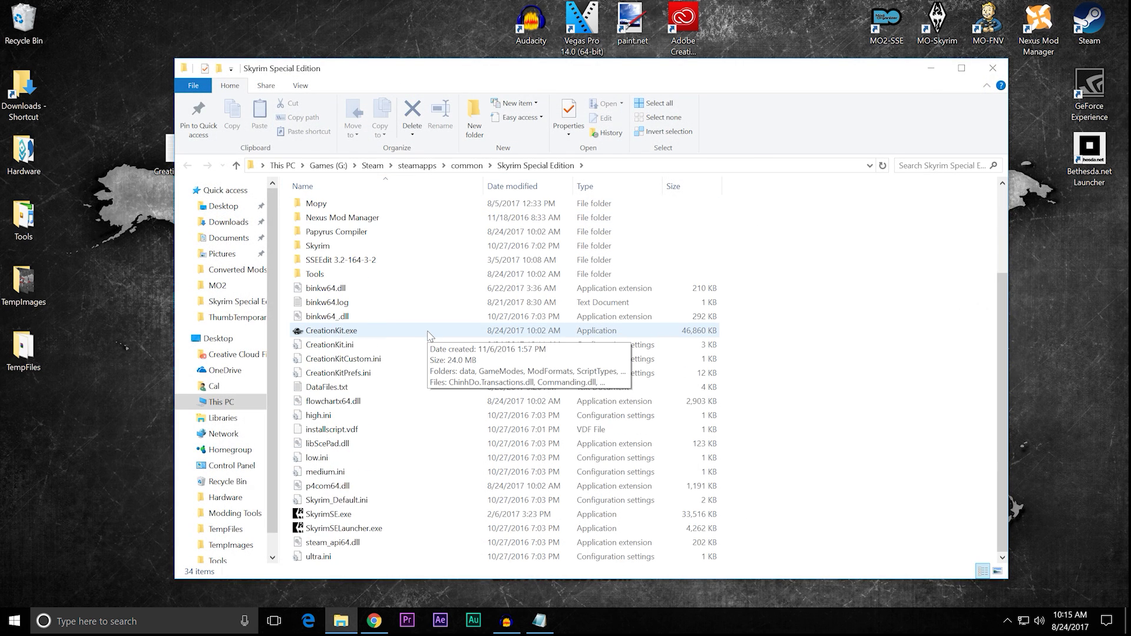
{"action": "left_click", "coordinate": [428, 334]}
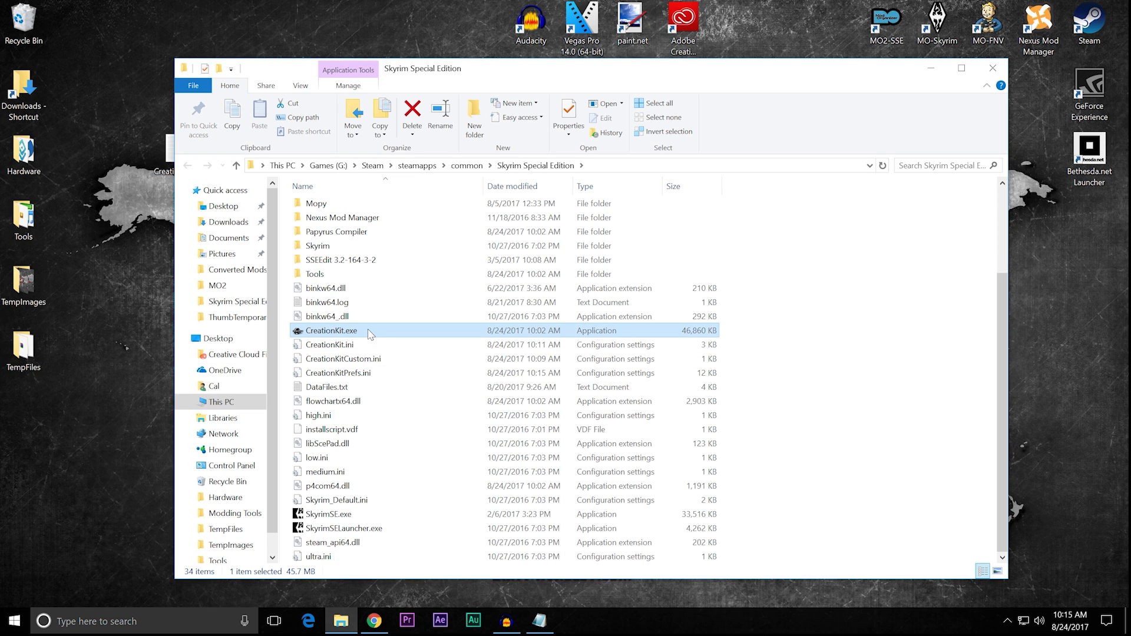
{"action": "right_click", "coordinate": [365, 333]}
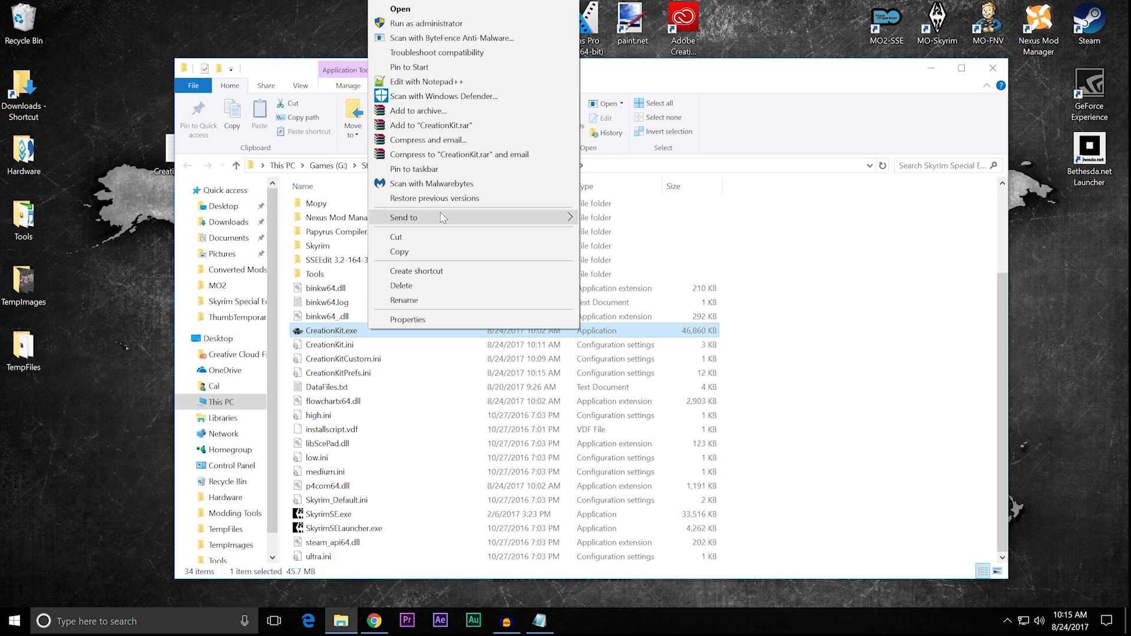
{"action": "mouse_move", "coordinate": [445, 218]}
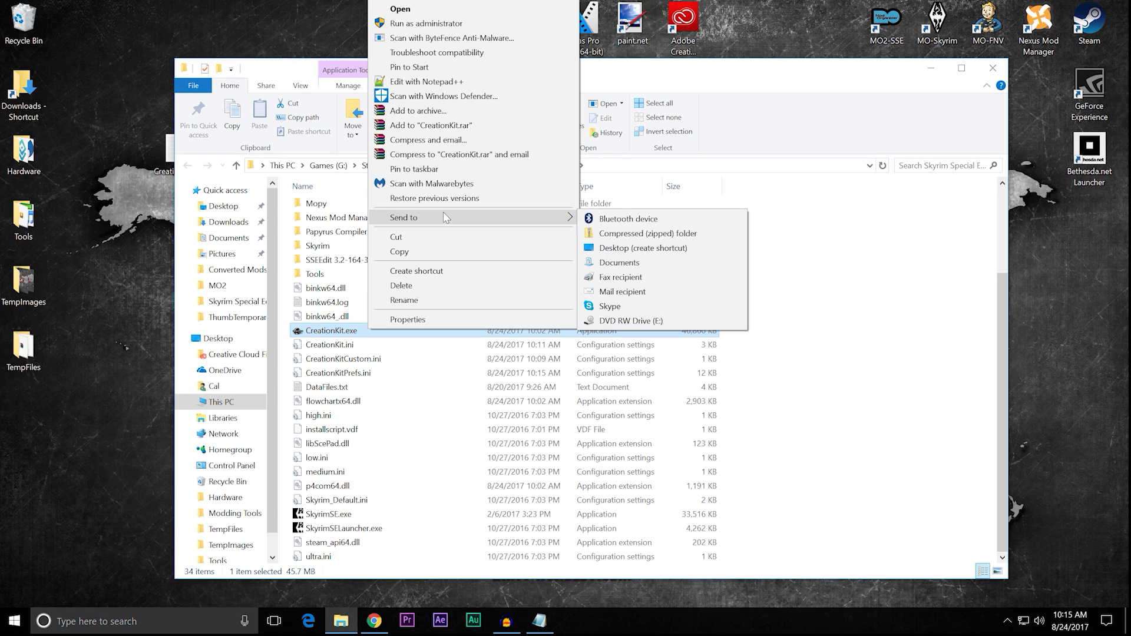
{"action": "left_click", "coordinate": [615, 251]}
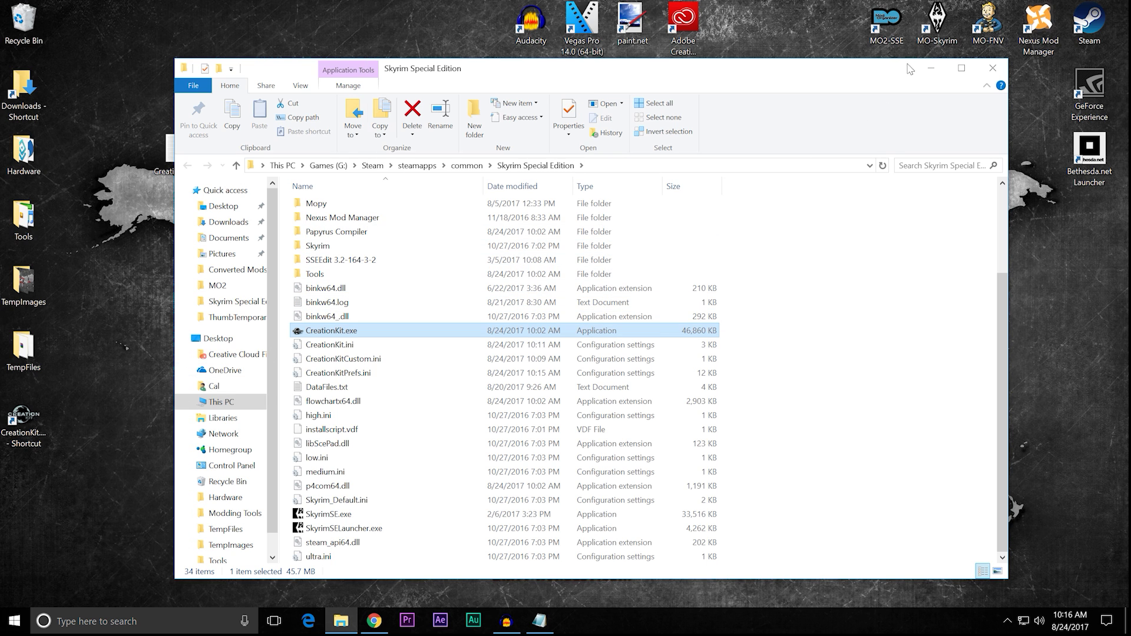
- Place the CreationKit.exe shortcut beside the MO2-SSE icon on the desktop and close the game folder
{"action": "left_click_drag", "start_coordinate": [815, 75], "coordinate": [846, 212]}
{"action": "left_click_drag", "start_coordinate": [24, 420], "coordinate": [828, 24]}
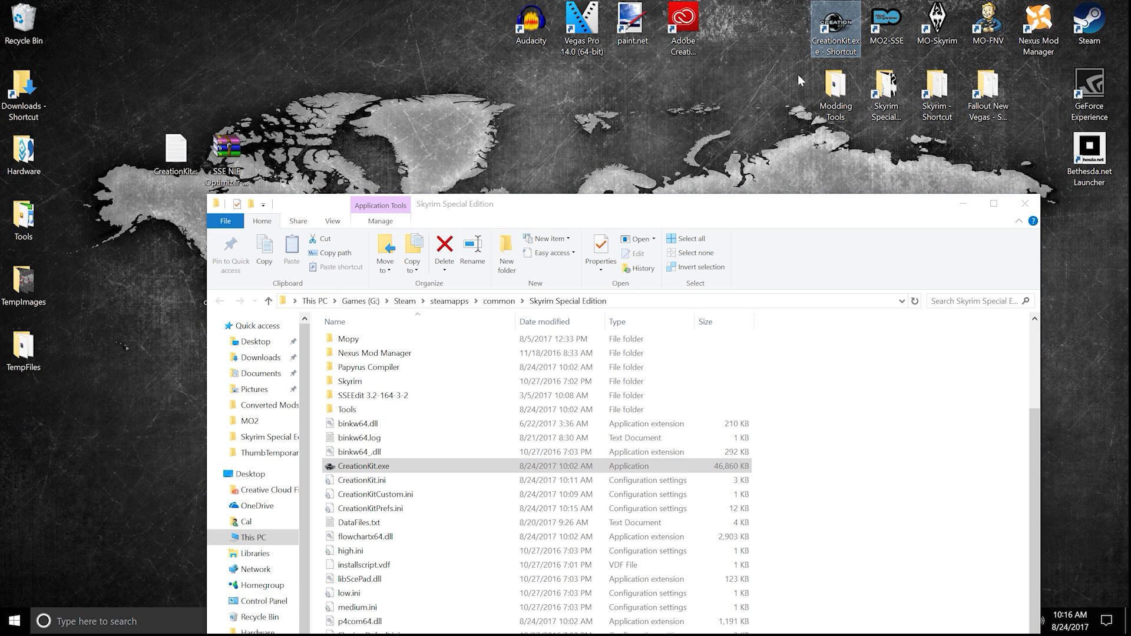
{"action": "left_click", "coordinate": [1025, 203]}
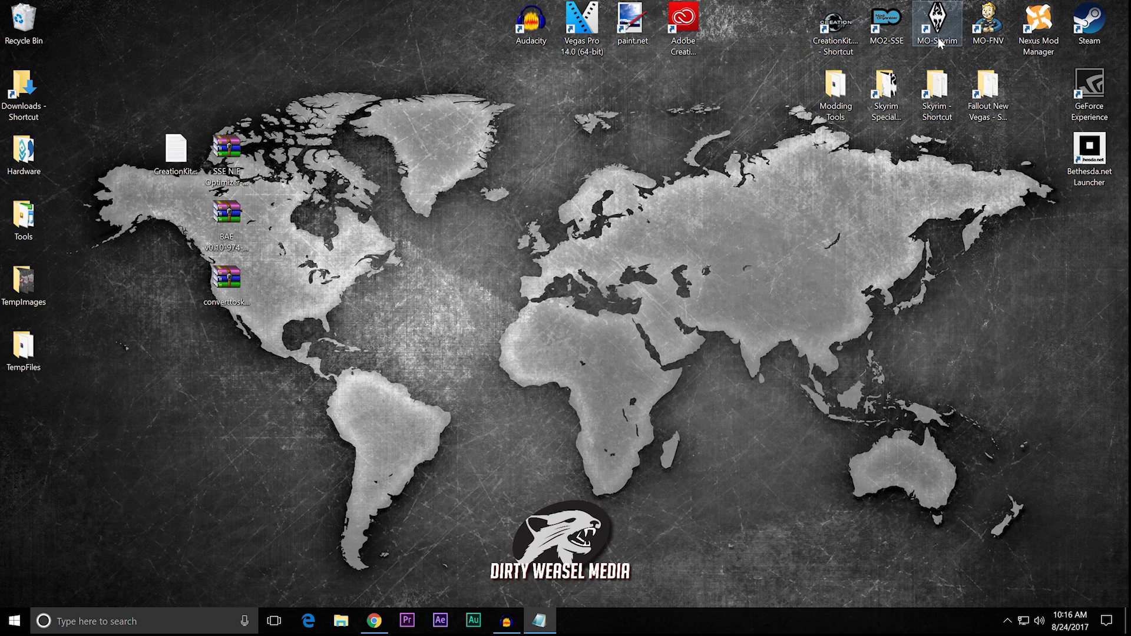
- Locate CreationKit.exe in the original Skyrim folder, and close the folder
{"action": "double_click", "coordinate": [939, 80]}
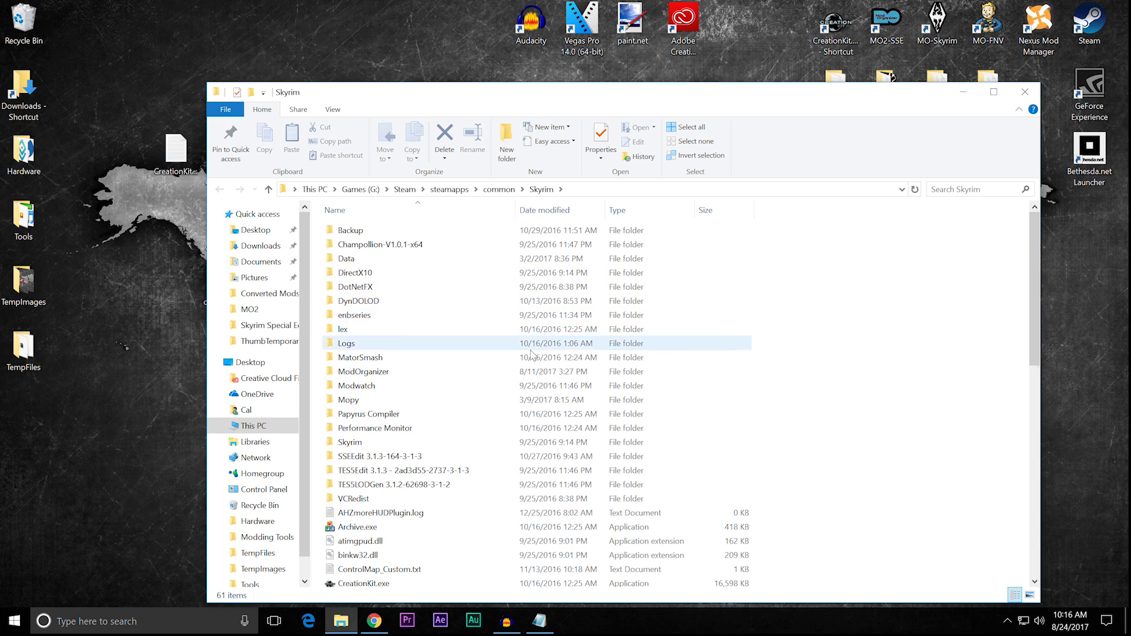
{"action": "left_click", "coordinate": [422, 386]}
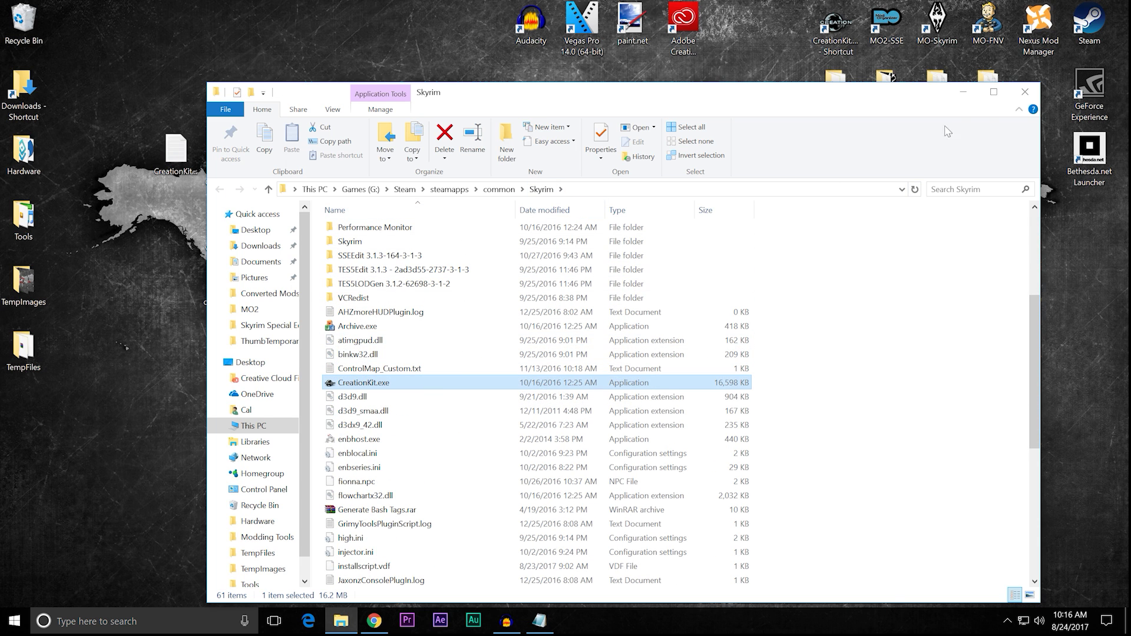
{"action": "left_click", "coordinate": [1024, 92]}
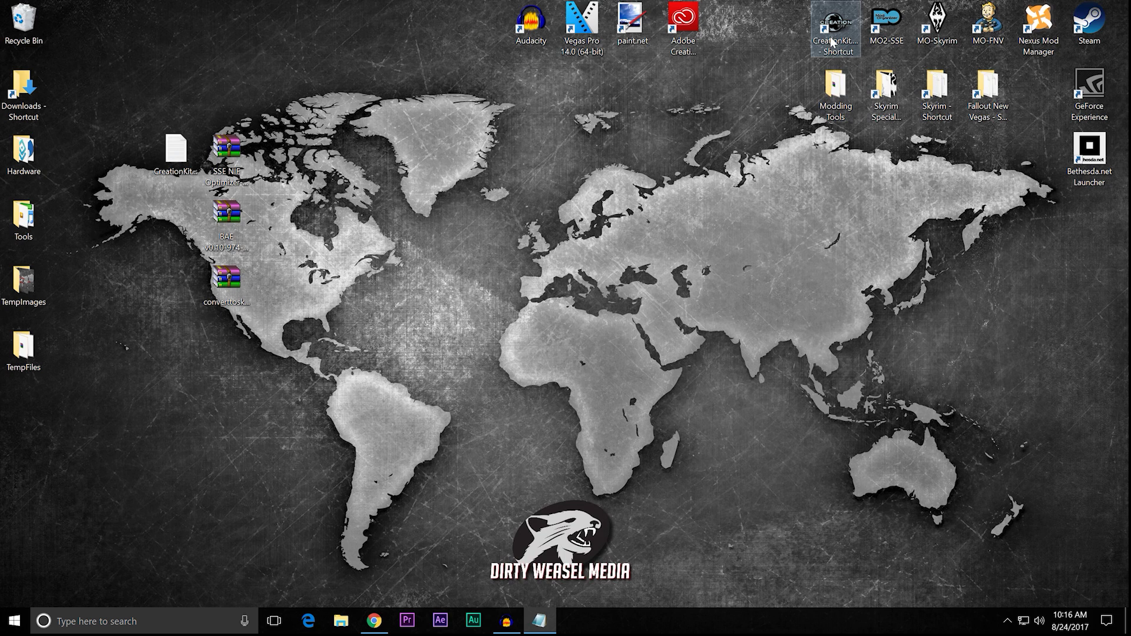
- Rename the CreationKit.exe desktop shortcut as CK-SSE
{"action": "right_click", "coordinate": [833, 41]}
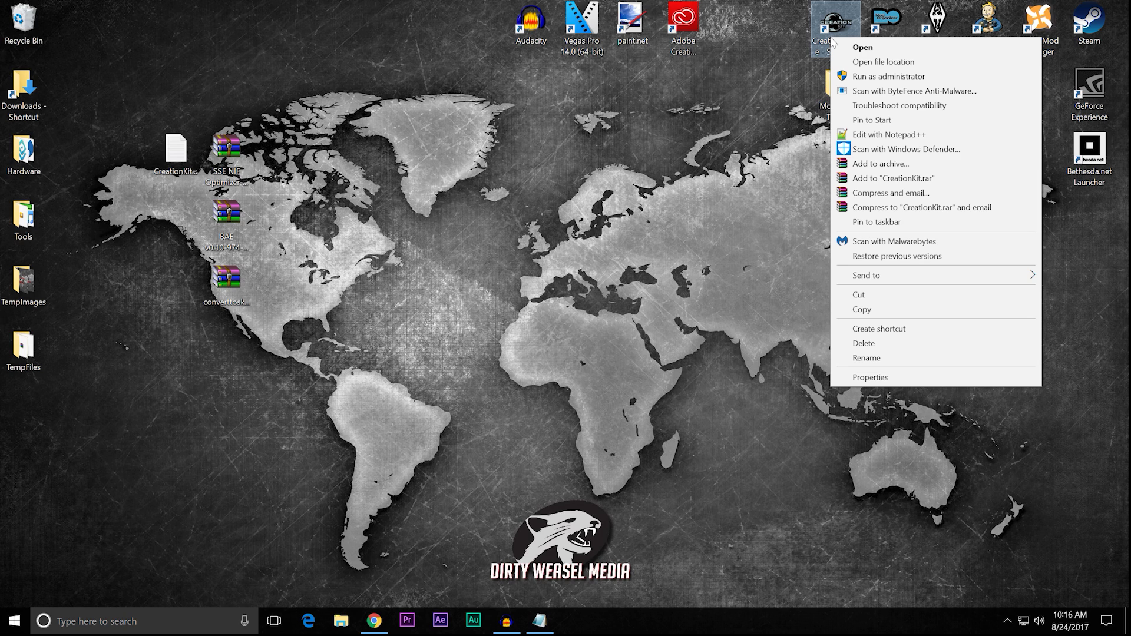
{"action": "left_click", "coordinate": [854, 358]}
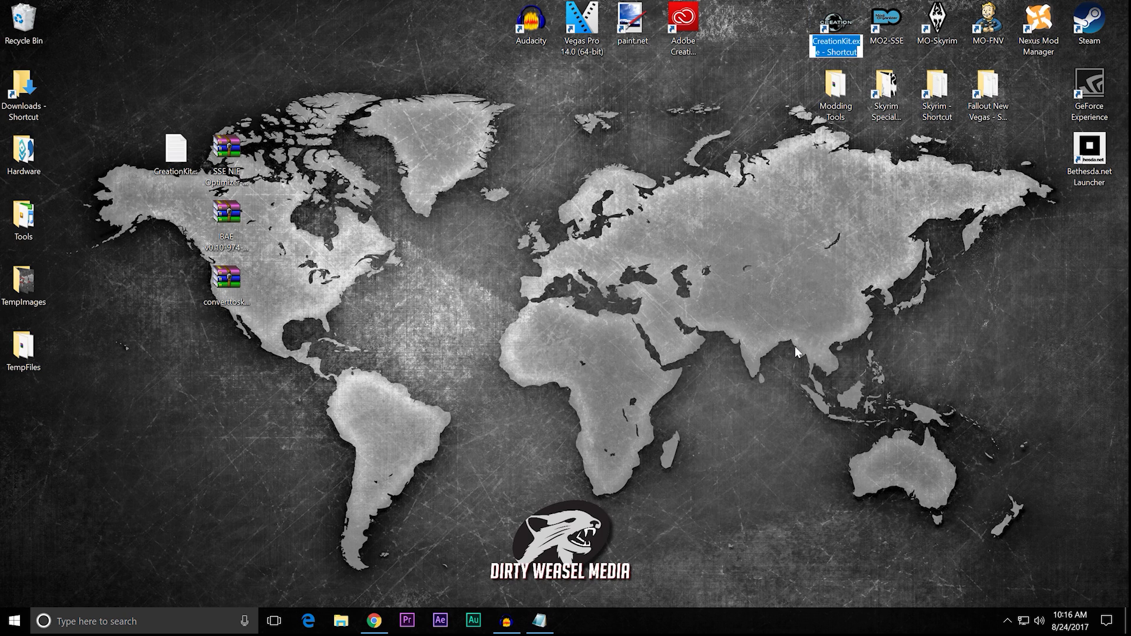
{"action": "type", "text": "CK-SSE"}
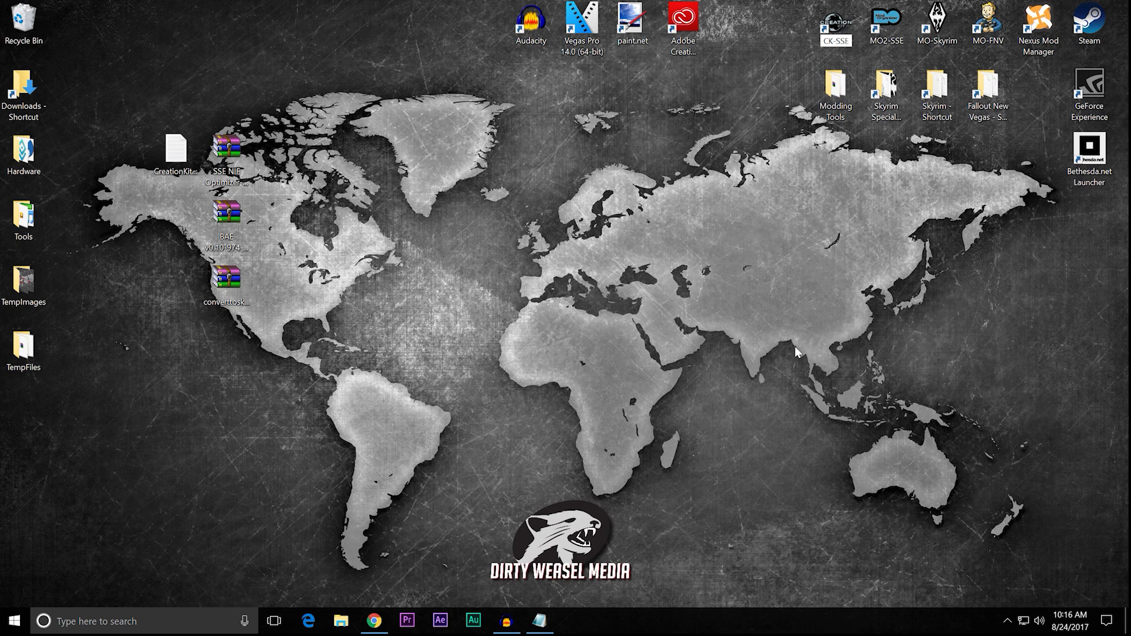
{"action": "key", "text": "Return"}
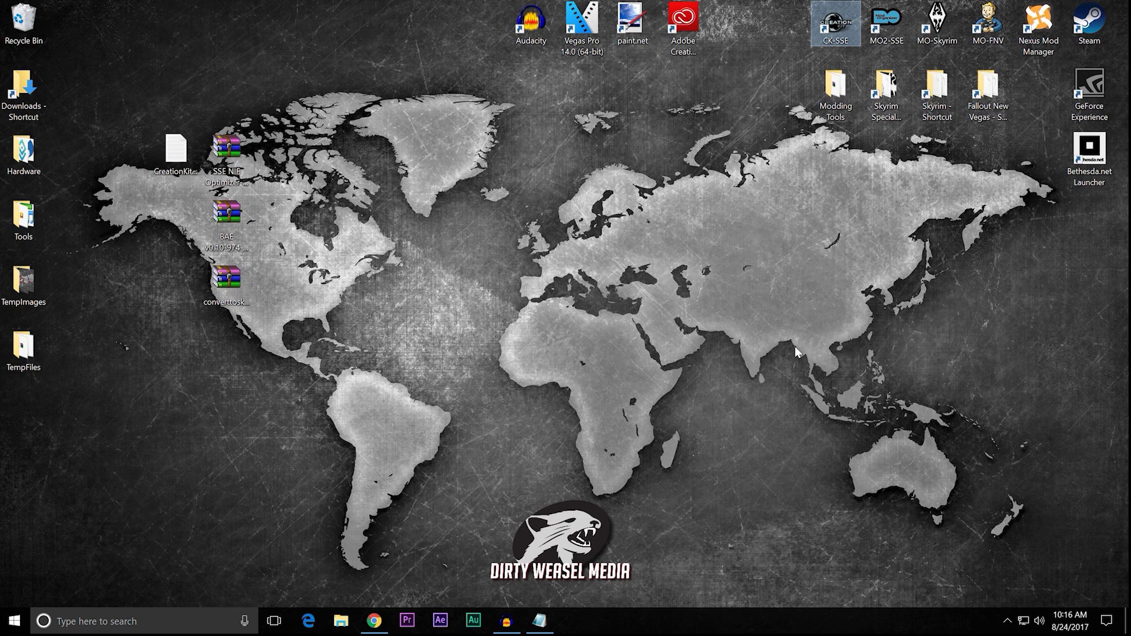
{"action": "left_click", "coordinate": [885, 27]}
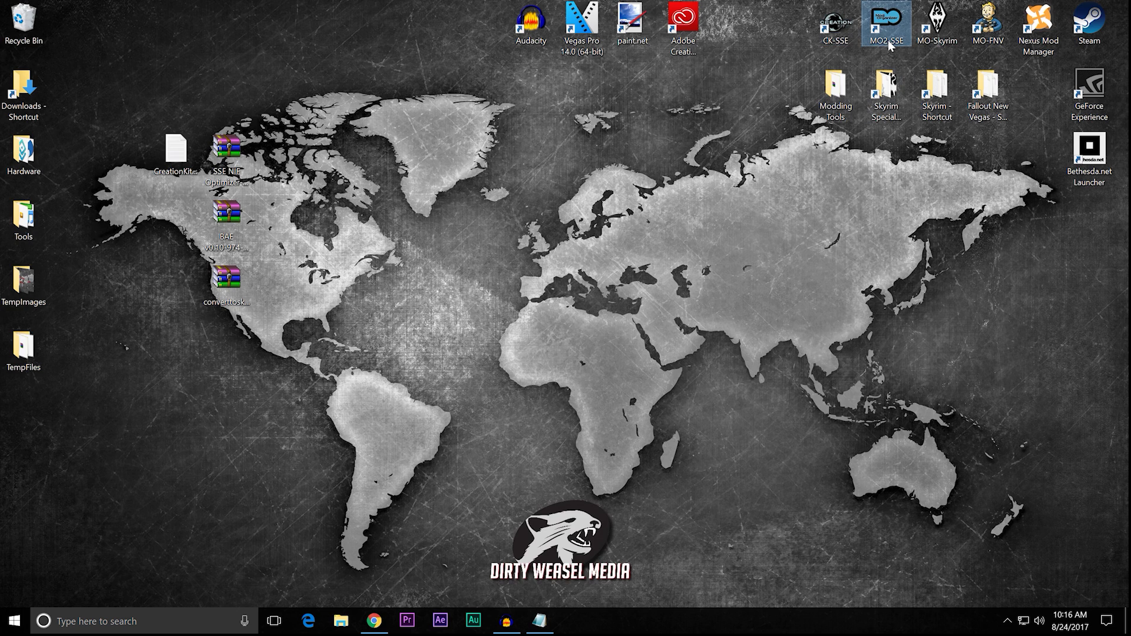
{"action": "left_click", "coordinate": [837, 37]}
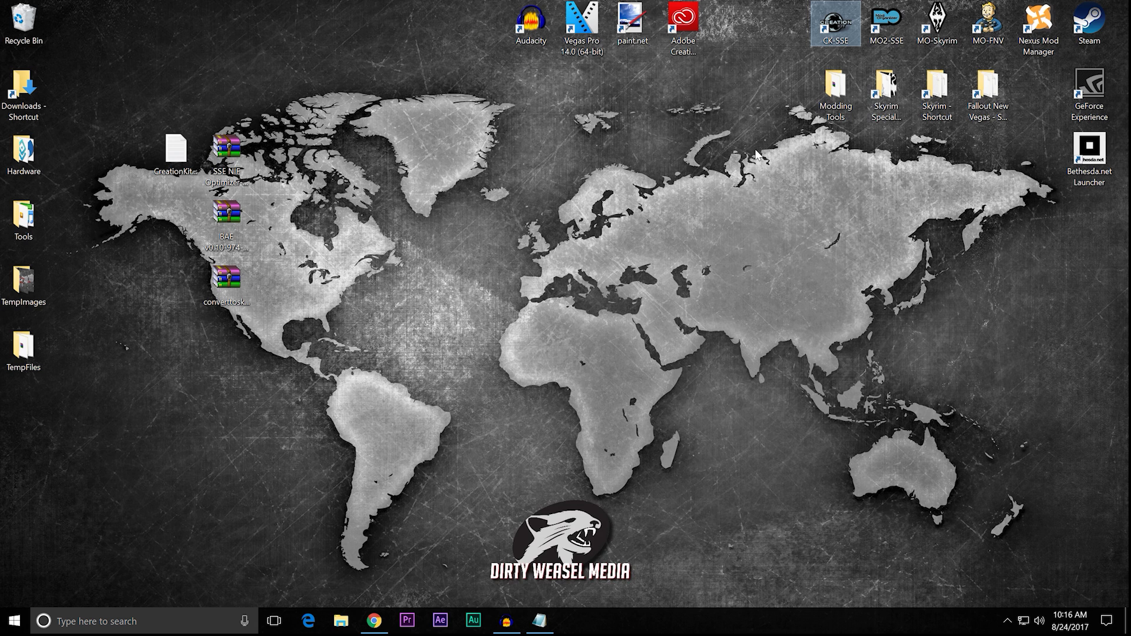
{"action": "left_click", "coordinate": [682, 177]}
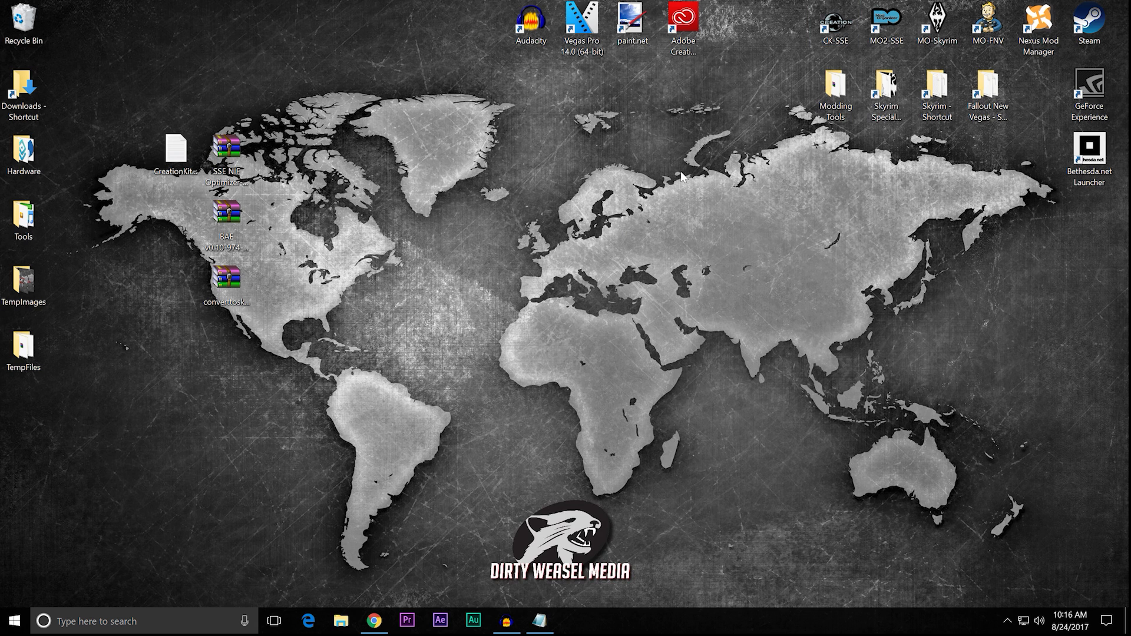
- Launch the Creation Kit from the CK-SSE desktop shortcut and open its Data dialog of plugin and master files
{"action": "double_click", "coordinate": [836, 25]}
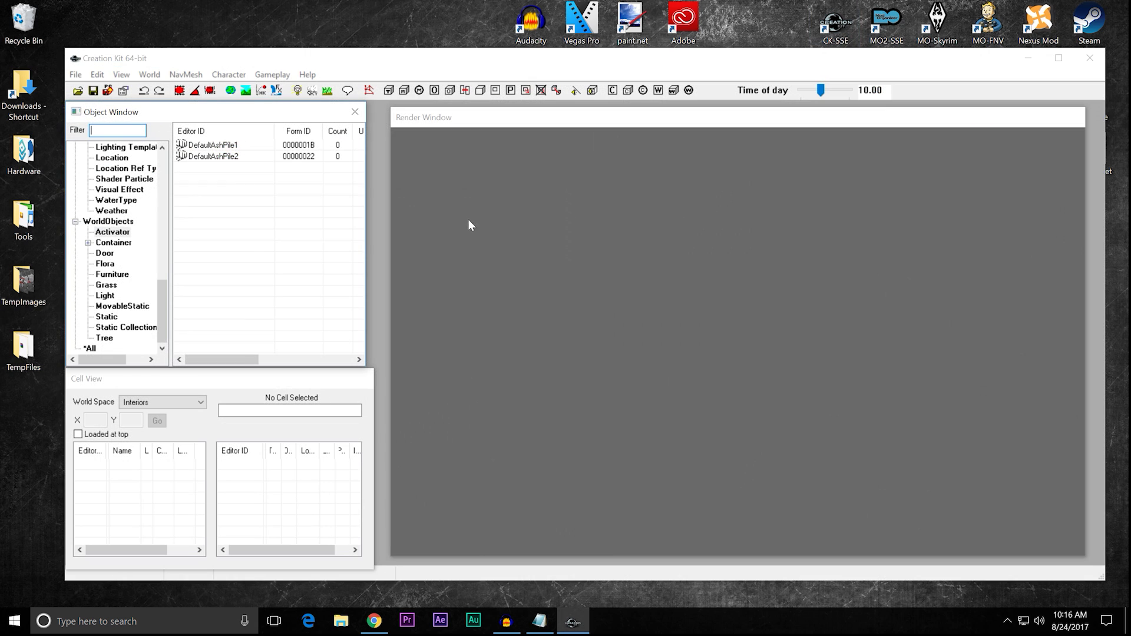
{"action": "mouse_move", "coordinate": [756, 65]}
{"action": "left_mouse_down"}
{"action": "mouse_move", "coordinate": [726, 69]}
{"action": "mouse_move", "coordinate": [752, 70]}
{"action": "left_mouse_up"}
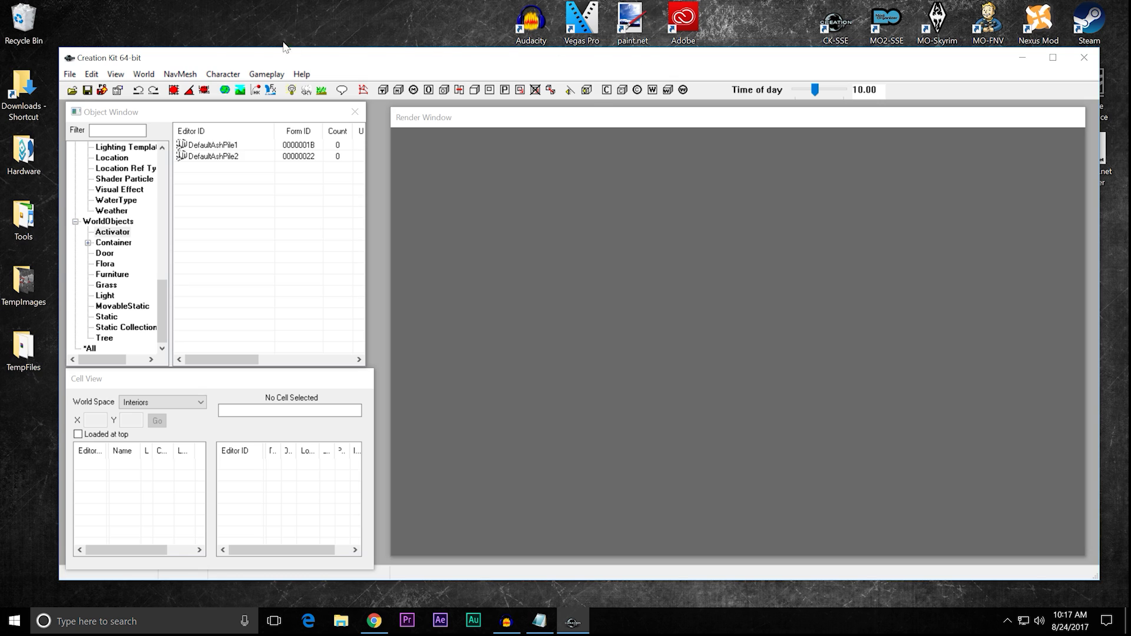
{"action": "left_click", "coordinate": [72, 90]}
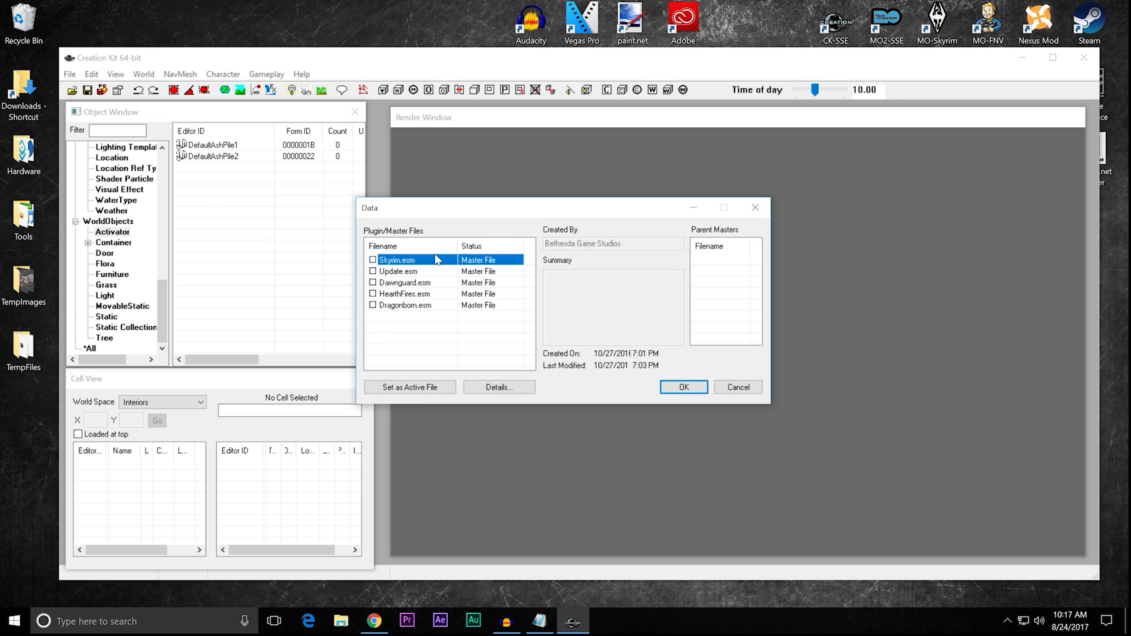
- Check the load order of the master files from Skyrim.esm to Dragonborn.esm, and close the Creation Kit without loading any
{"action": "left_click", "coordinate": [428, 271]}
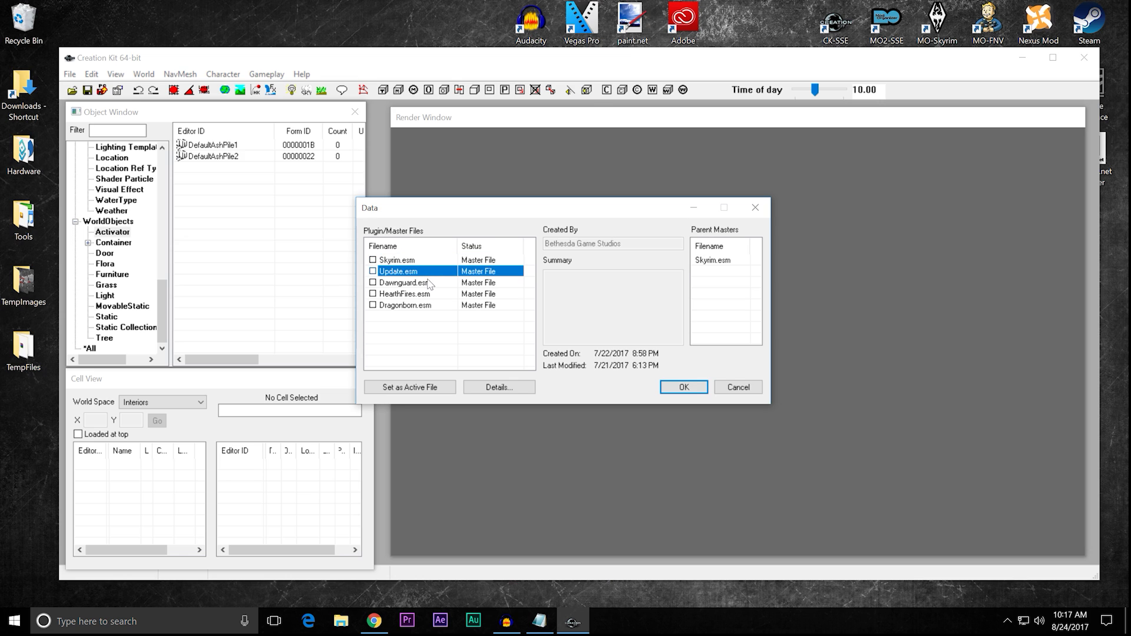
{"action": "left_click", "coordinate": [428, 283]}
{"action": "left_click", "coordinate": [430, 293]}
{"action": "left_click", "coordinate": [430, 305]}
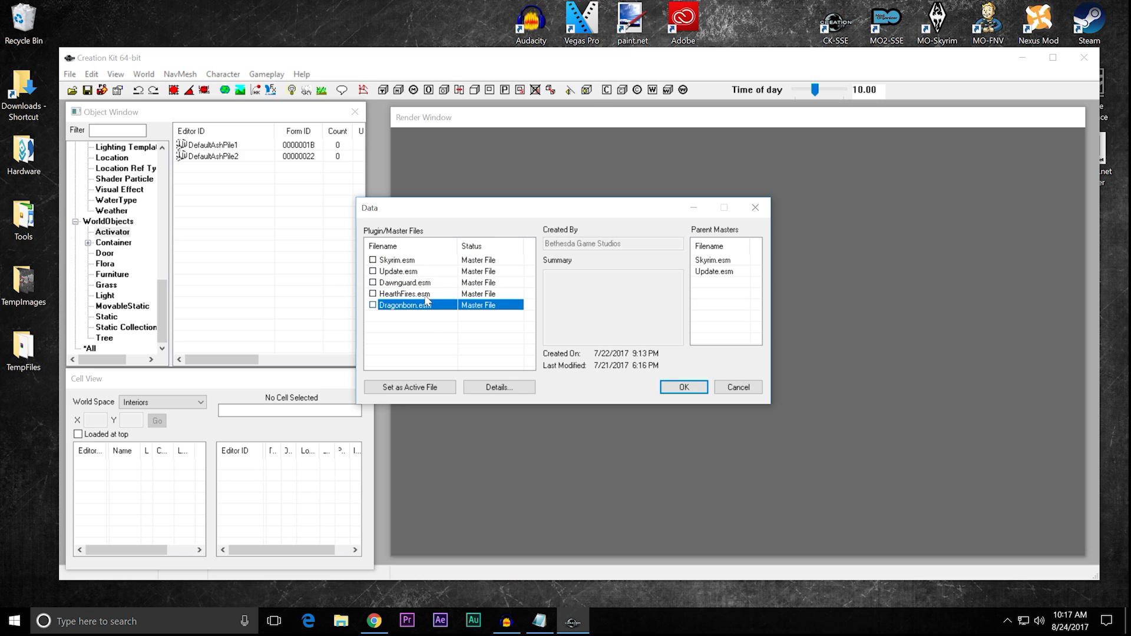
{"action": "left_click", "coordinate": [425, 334]}
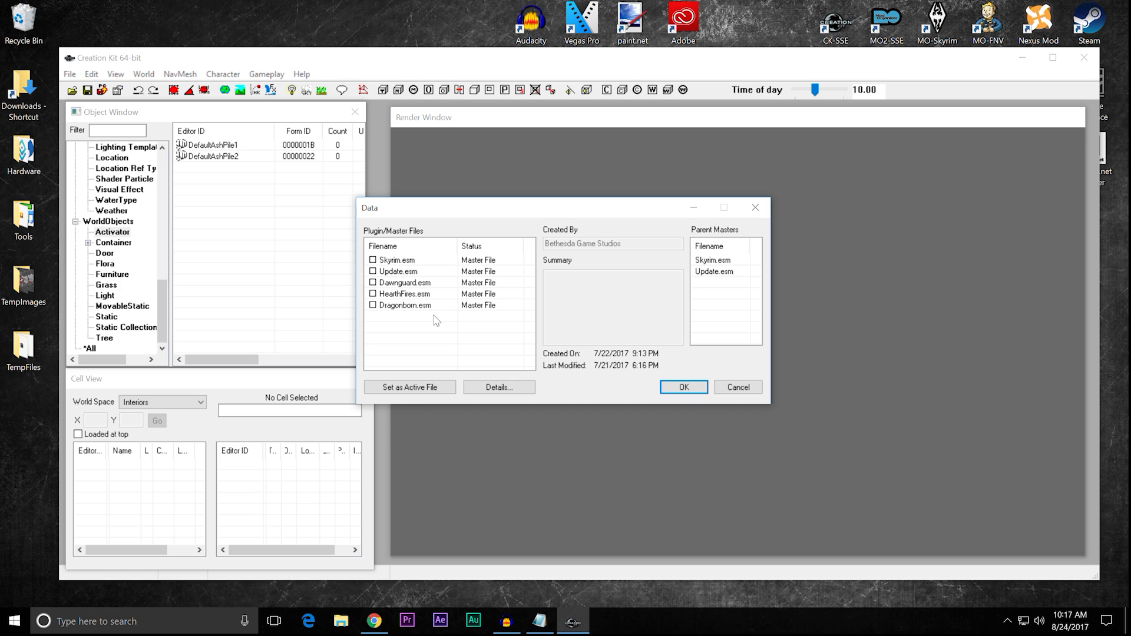
{"action": "left_click", "coordinate": [435, 296]}
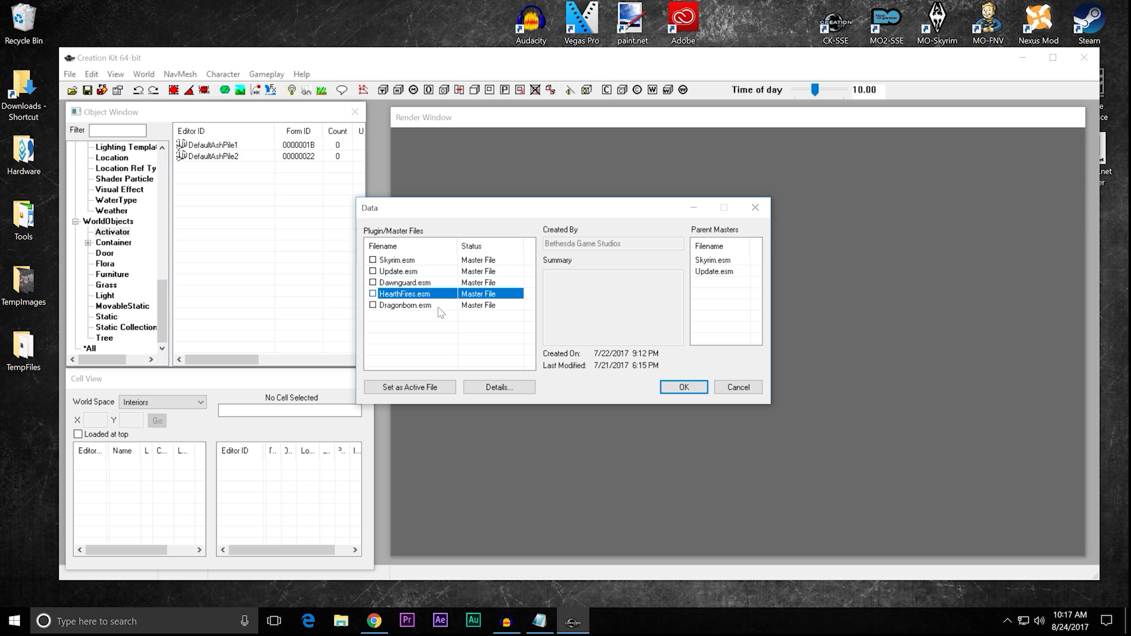
{"action": "left_click", "coordinate": [437, 306]}
{"action": "left_click", "coordinate": [439, 284]}
{"action": "left_click", "coordinate": [441, 272]}
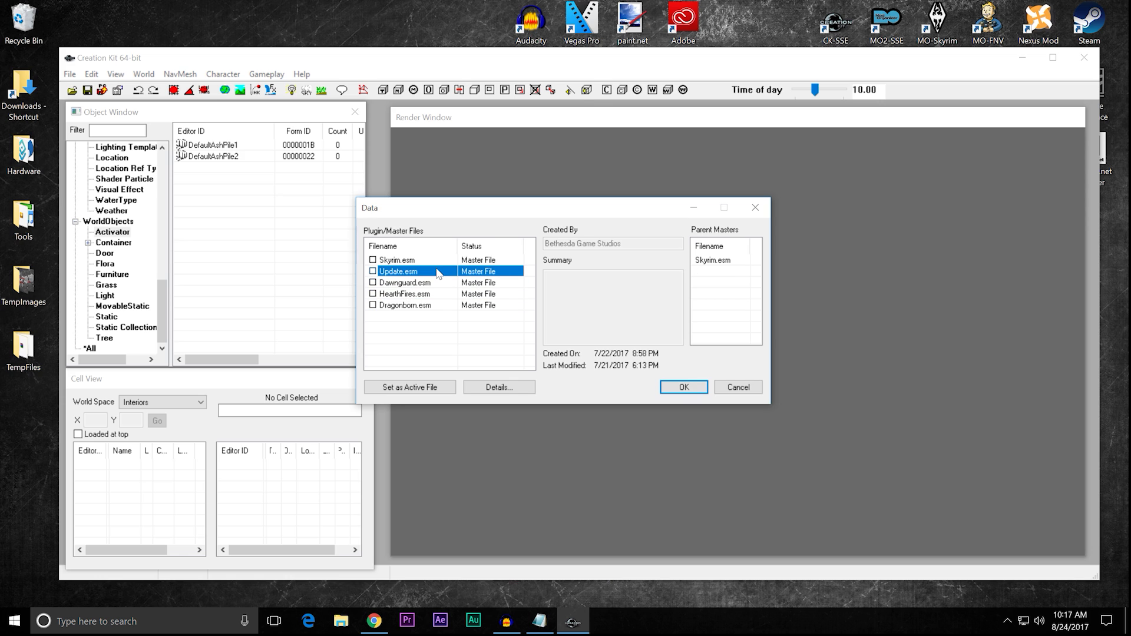
{"action": "left_click", "coordinate": [441, 260]}
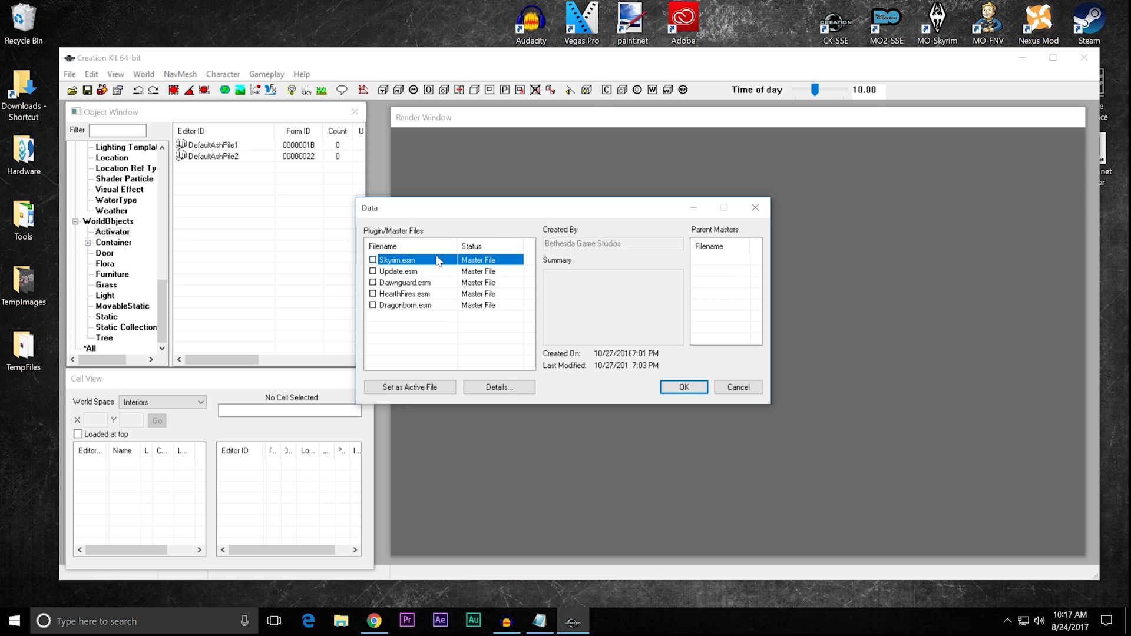
{"action": "left_click", "coordinate": [759, 387]}
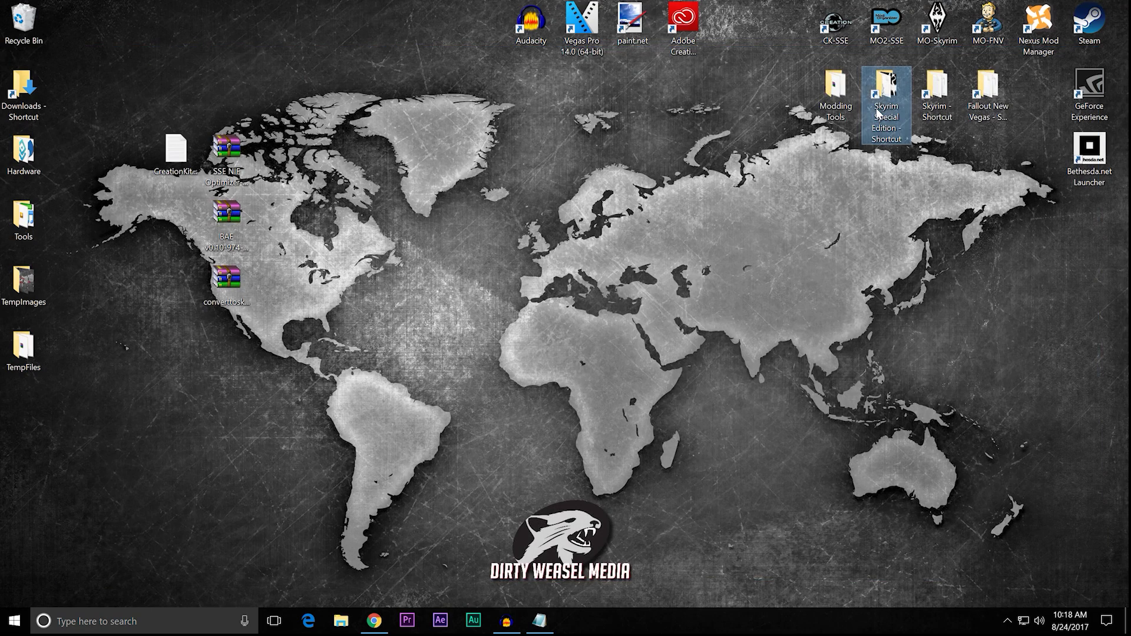
- Open the LOOT folder in Steam's common folder by way of the Skyrim Special Edition shortcut, and launch LOOT.exe
{"action": "double_click", "coordinate": [878, 113]}
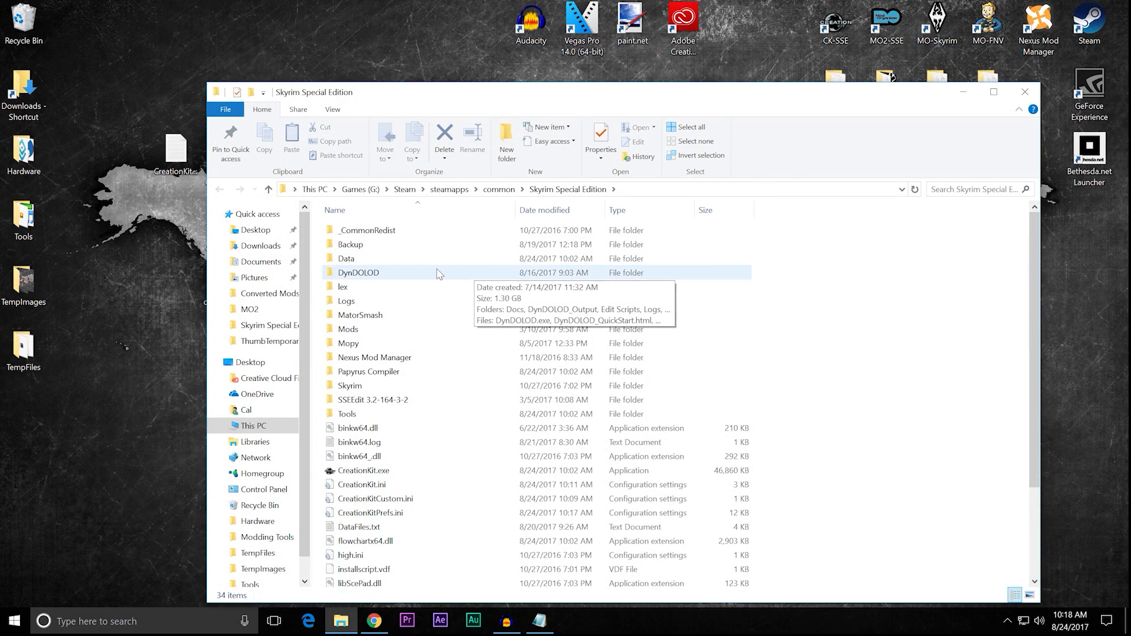
{"action": "left_click", "coordinate": [498, 189]}
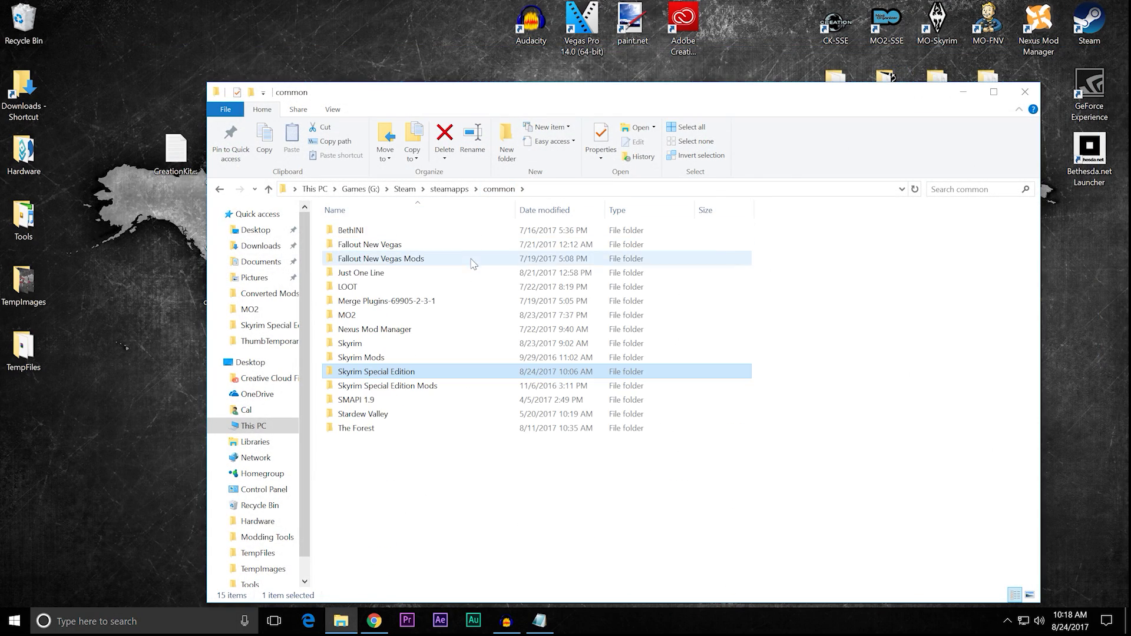
{"action": "double_click", "coordinate": [434, 288]}
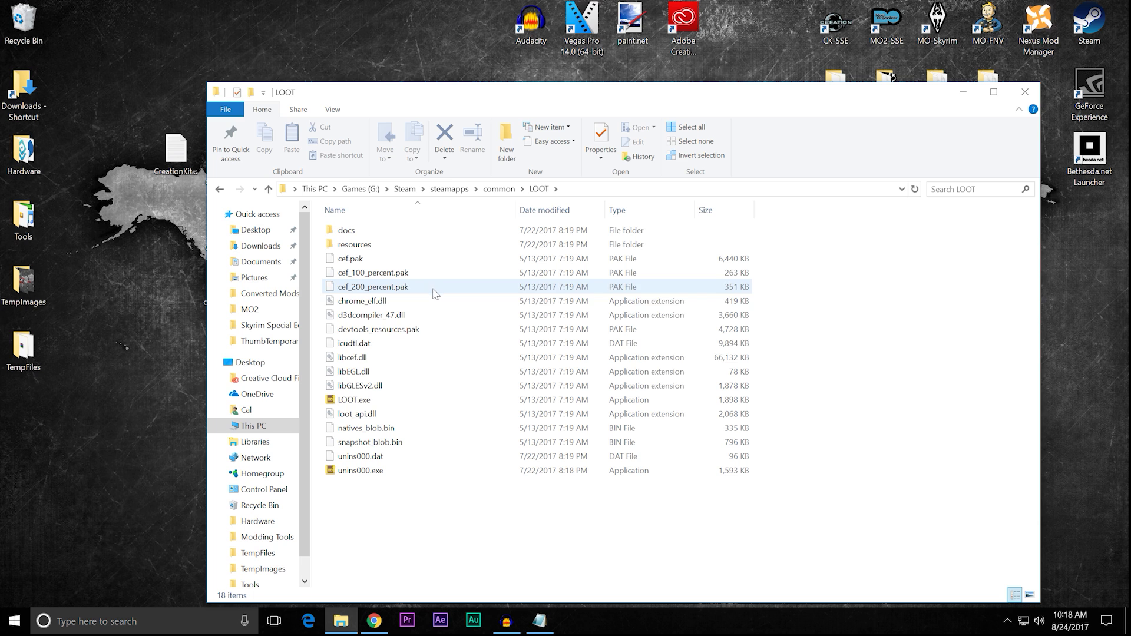
{"action": "double_click", "coordinate": [389, 402]}
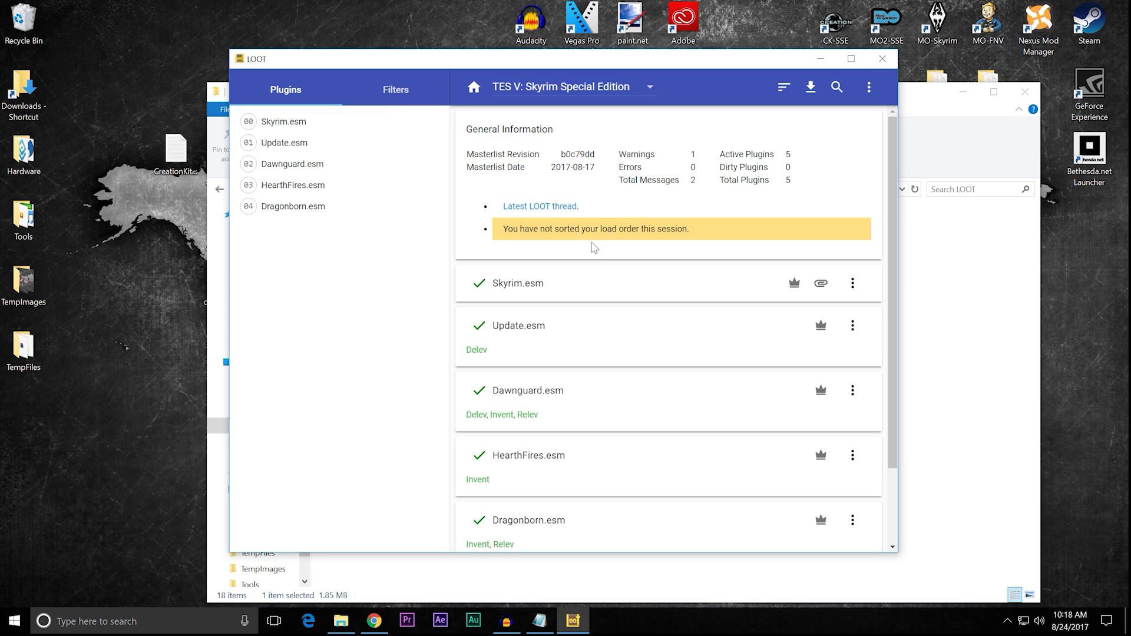
- Sort the TES V: Skyrim Special Edition load order, and close LOOT and its folder
{"action": "left_click", "coordinate": [581, 93]}
{"action": "left_click", "coordinate": [709, 118]}
{"action": "left_click", "coordinate": [784, 93]}
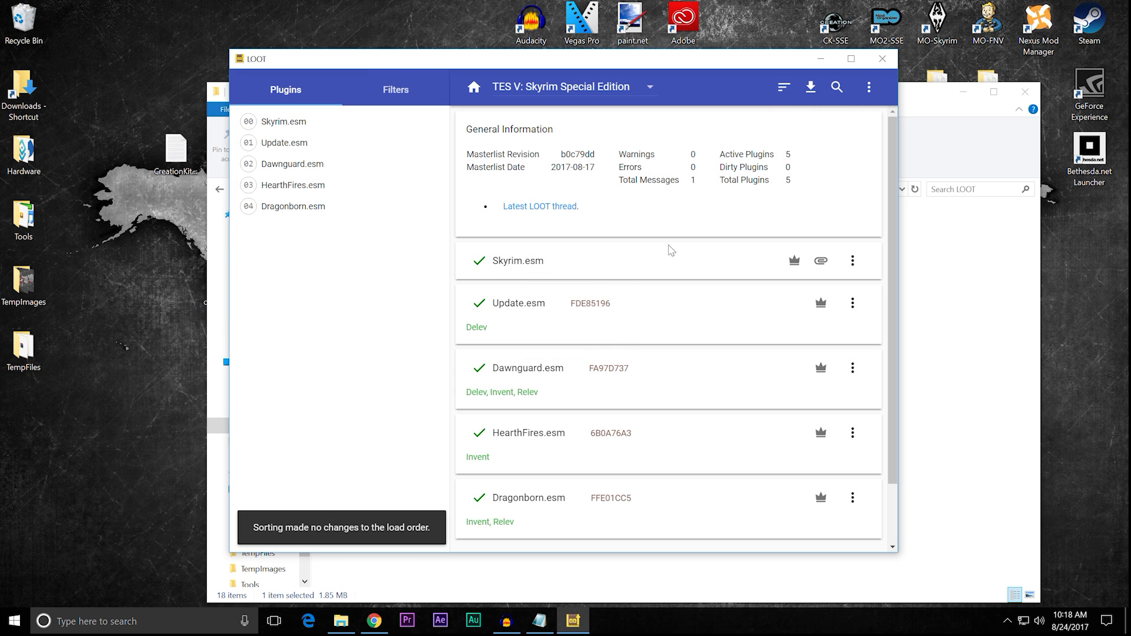
{"action": "left_click", "coordinate": [780, 92]}
{"action": "left_click", "coordinate": [883, 59]}
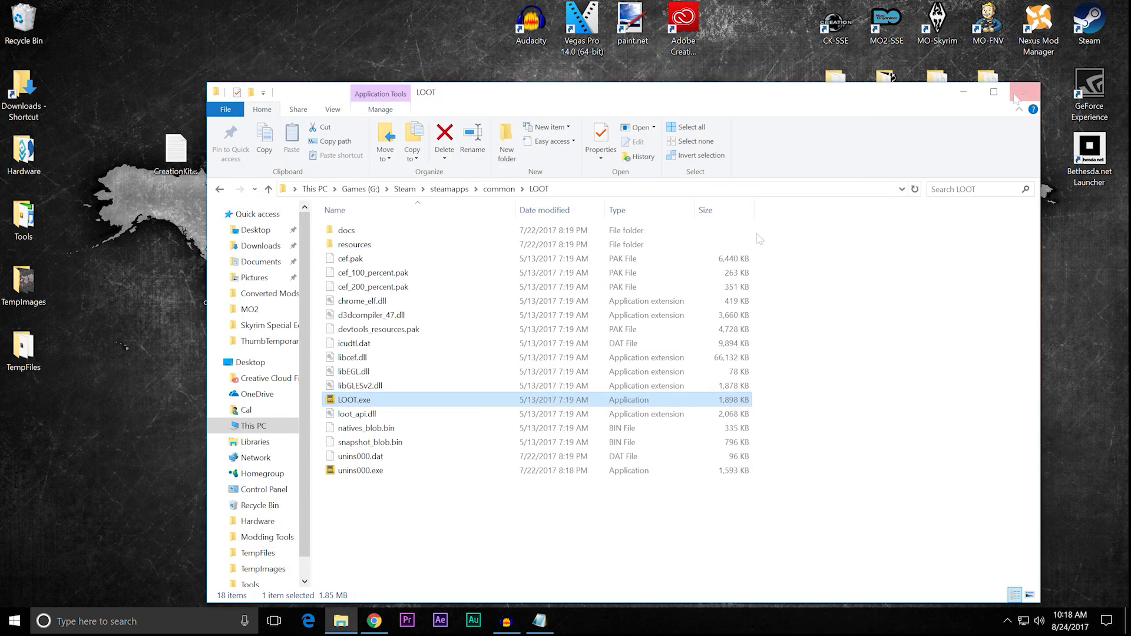
{"action": "left_click", "coordinate": [1022, 50]}
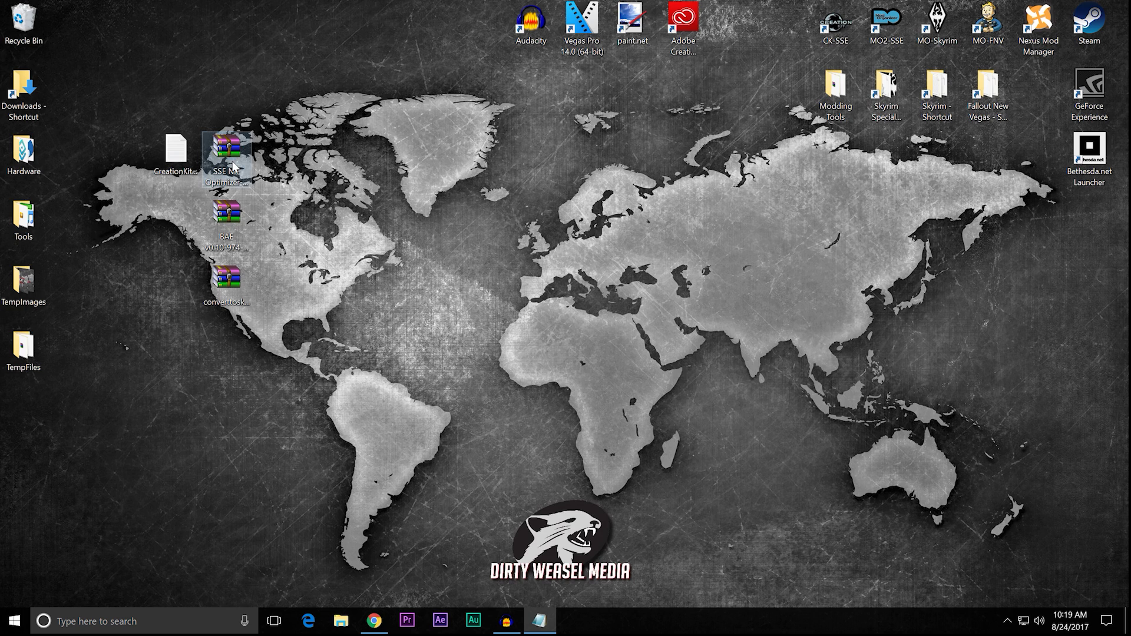
- Move the CreationKitCustom.txt file to the free spot below the TempFiles folder on the desktop
{"action": "left_click", "coordinate": [240, 254]}
{"action": "left_click_drag", "start_coordinate": [177, 155], "coordinate": [26, 424]}
{"action": "left_click", "coordinate": [174, 187]}
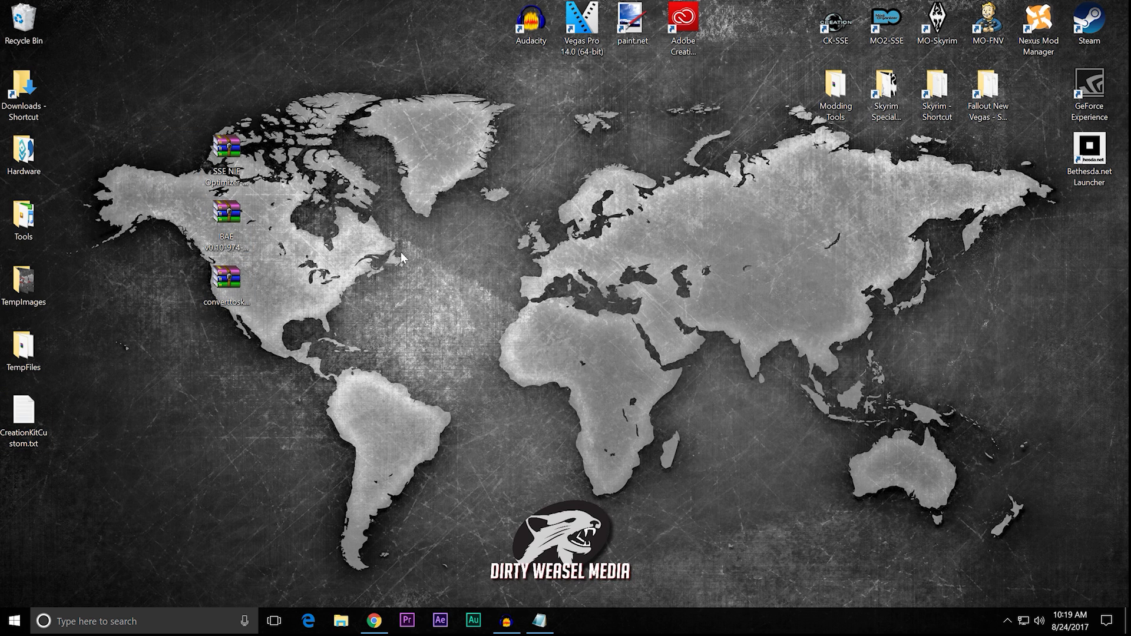
- Switch to Chrome and review the description of the SSE NIF Optimizer mod on Nexus Mods
{"action": "left_click", "coordinate": [375, 621]}
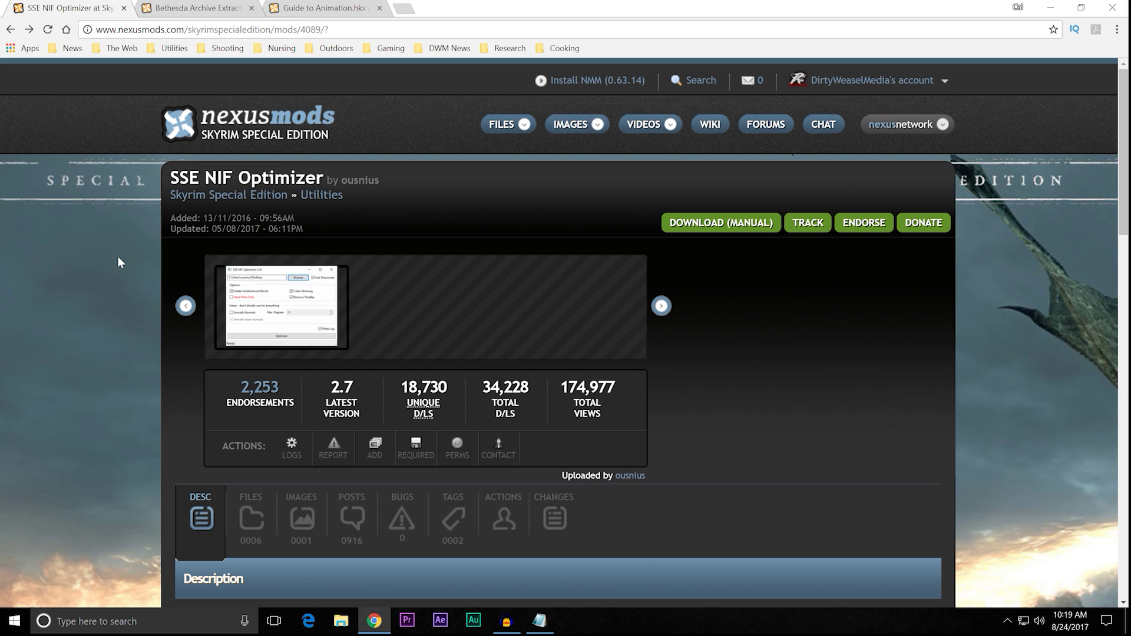
{"action": "scroll", "coordinate": [122, 261], "scroll_direction": "down", "scroll_amount": 5}
{"action": "scroll", "coordinate": [125, 266], "scroll_direction": "up", "scroll_amount": 6}
{"action": "scroll", "coordinate": [228, 239], "scroll_direction": "down", "scroll_amount": 5}
- Find the SSE NIF Optimizer version 2.7 main file, and move its desktop archive away from the others, level with the Downloads shortcut
{"action": "left_click", "coordinate": [230, 219]}
{"action": "scroll", "coordinate": [137, 253], "scroll_direction": "down", "scroll_amount": 2}
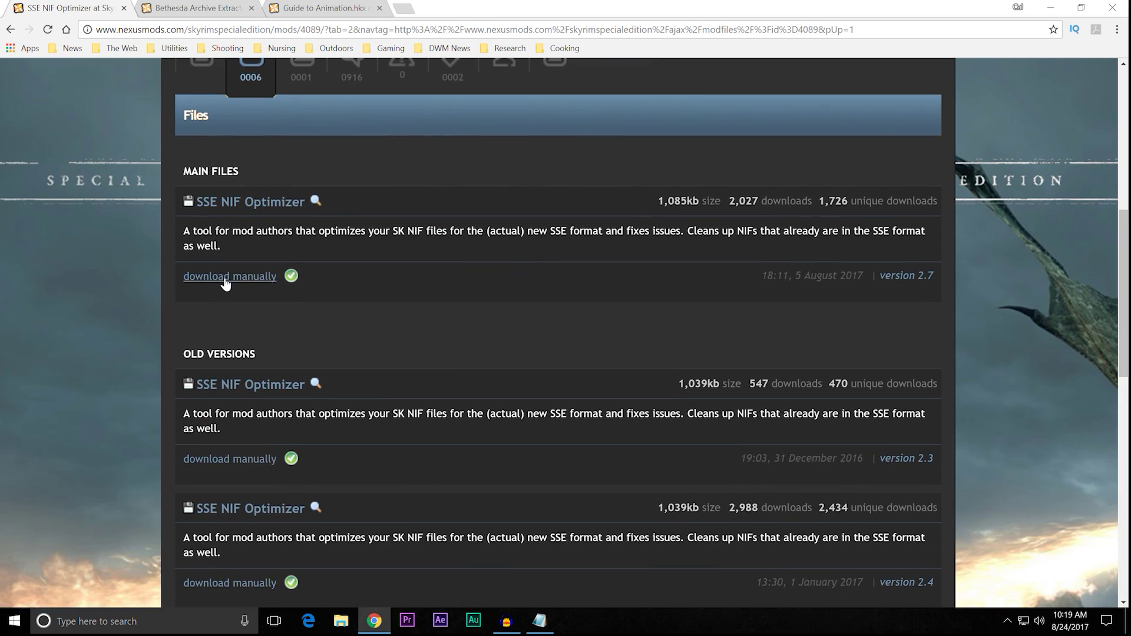
{"action": "scroll", "coordinate": [228, 283], "scroll_direction": "up", "scroll_amount": 7}
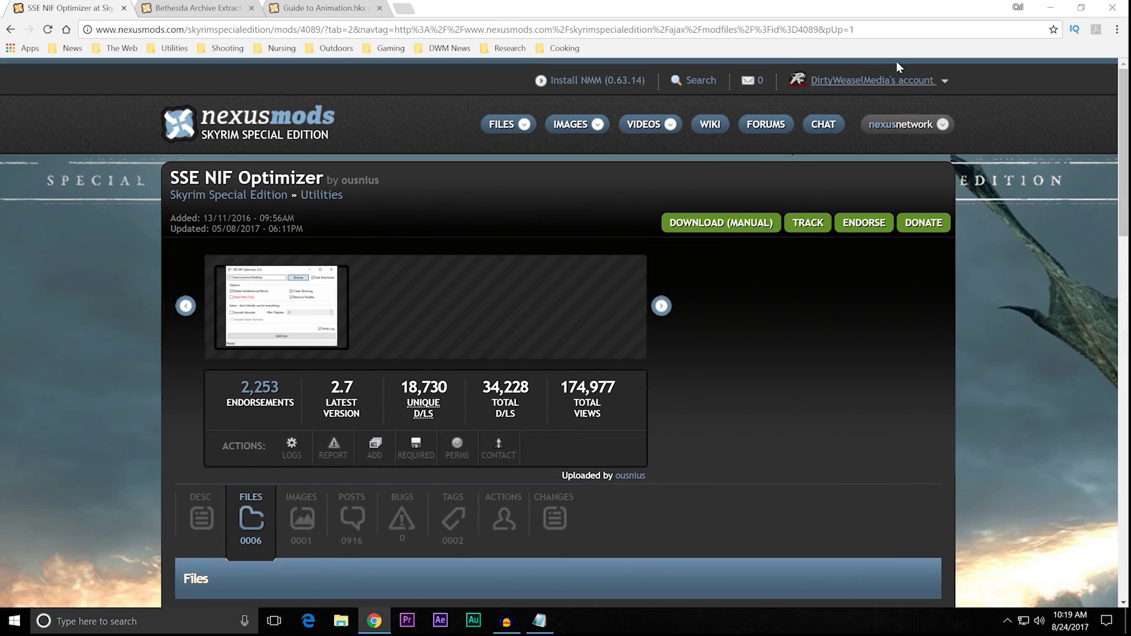
{"action": "left_click", "coordinate": [1050, 8]}
{"action": "left_click_drag", "start_coordinate": [237, 162], "coordinate": [310, 84]}
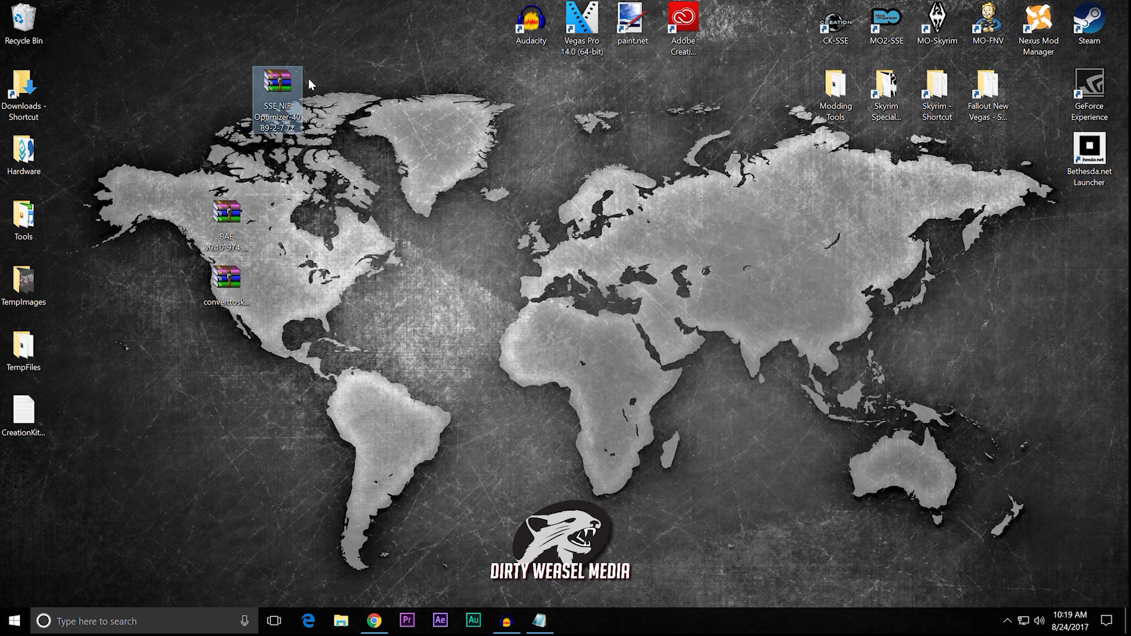
- Switch back to Chrome and read the Bethesda Archive Extractor's description and version history on Nexus Mods
{"action": "left_click", "coordinate": [380, 623]}
{"action": "left_click", "coordinate": [167, 7]}
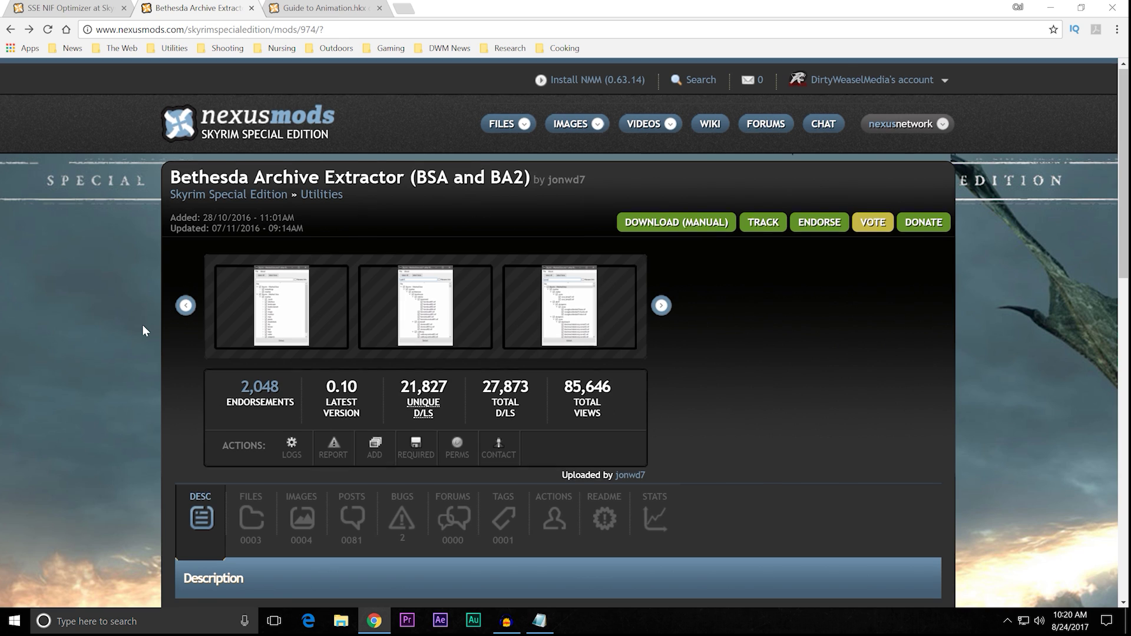
{"action": "scroll", "coordinate": [142, 331], "scroll_direction": "down", "scroll_amount": 8}
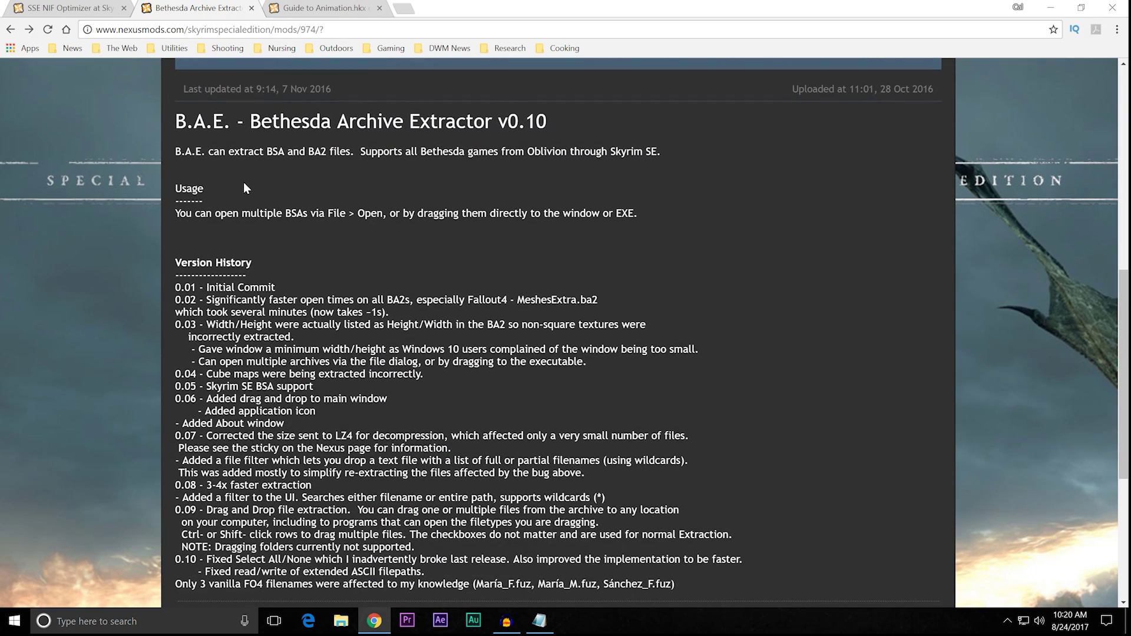
{"action": "scroll", "coordinate": [154, 316], "scroll_direction": "down", "scroll_amount": 1}
{"action": "scroll", "coordinate": [155, 317], "scroll_direction": "up", "scroll_amount": 5}
{"action": "scroll", "coordinate": [154, 317], "scroll_direction": "up", "scroll_amount": 5}
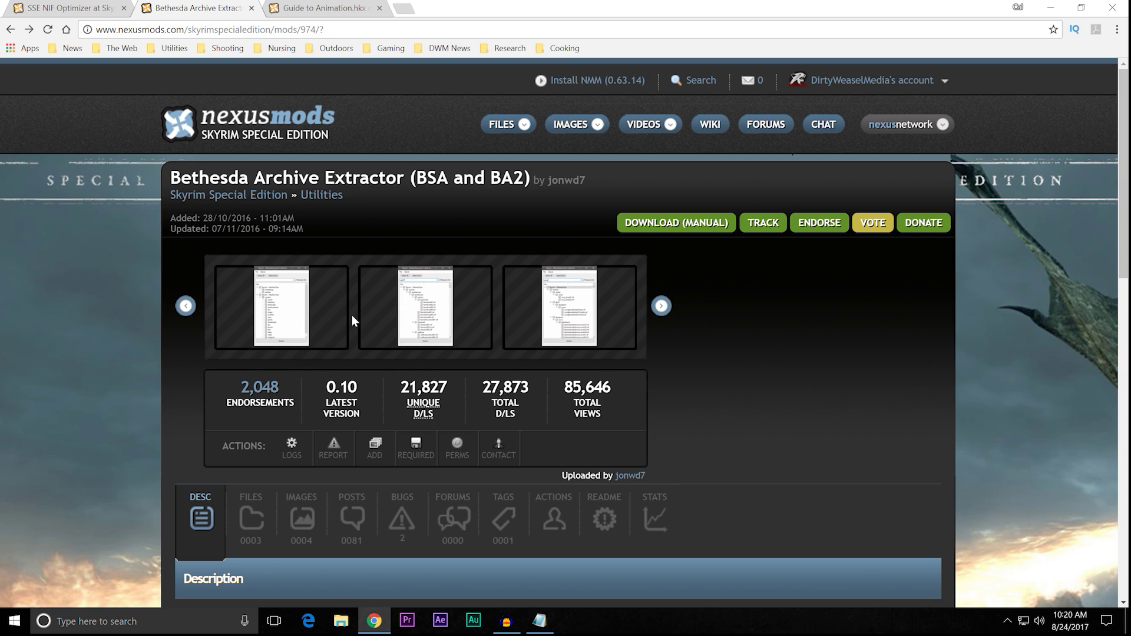
- Find the BAE v0.10 main file, and move the BAE archive on the desktop into the row of the SSE NIF Optimizer archive
{"action": "scroll", "coordinate": [161, 347], "scroll_direction": "down", "scroll_amount": 3}
{"action": "scroll", "coordinate": [161, 348], "scroll_direction": "up", "scroll_amount": 3}
{"action": "left_click", "coordinate": [250, 517]}
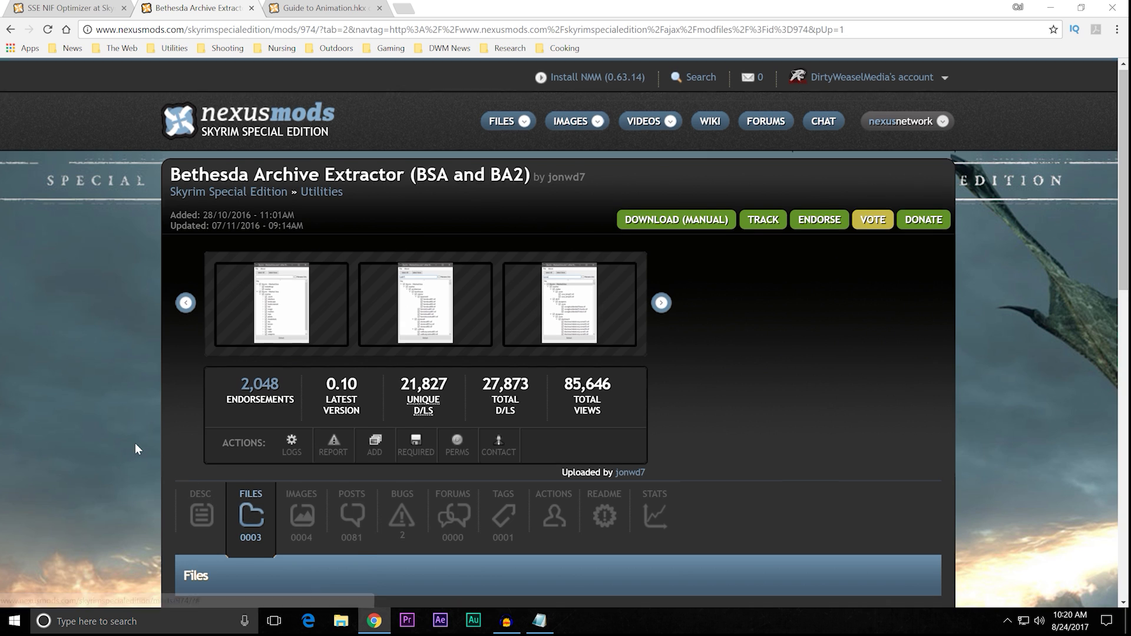
{"action": "scroll", "coordinate": [136, 443], "scroll_direction": "down", "scroll_amount": 6}
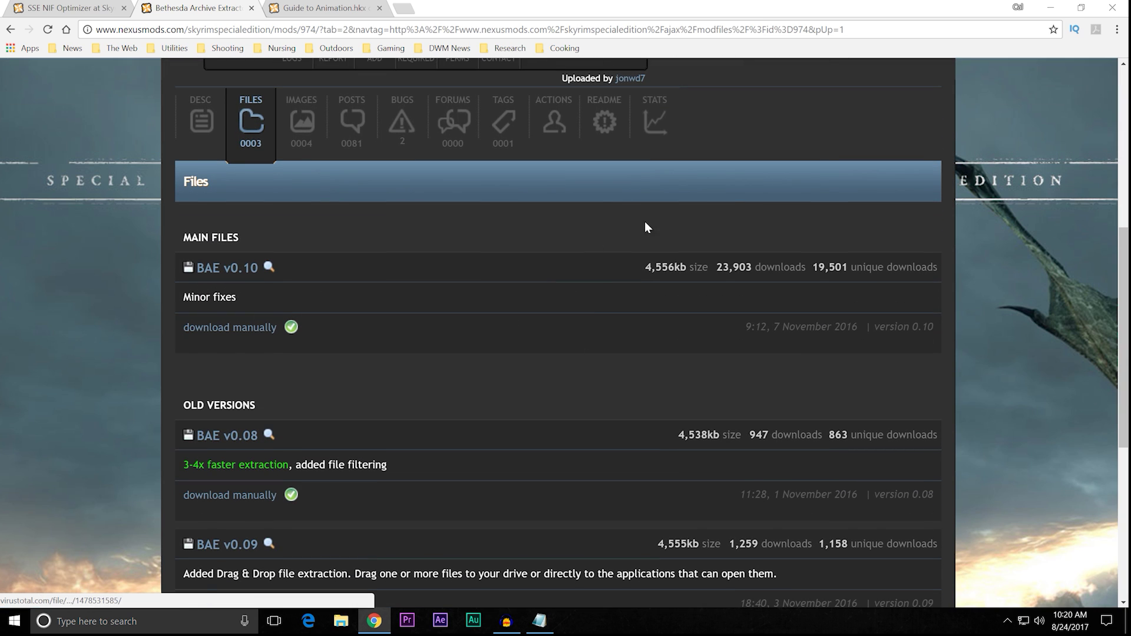
{"action": "left_click", "coordinate": [1051, 7]}
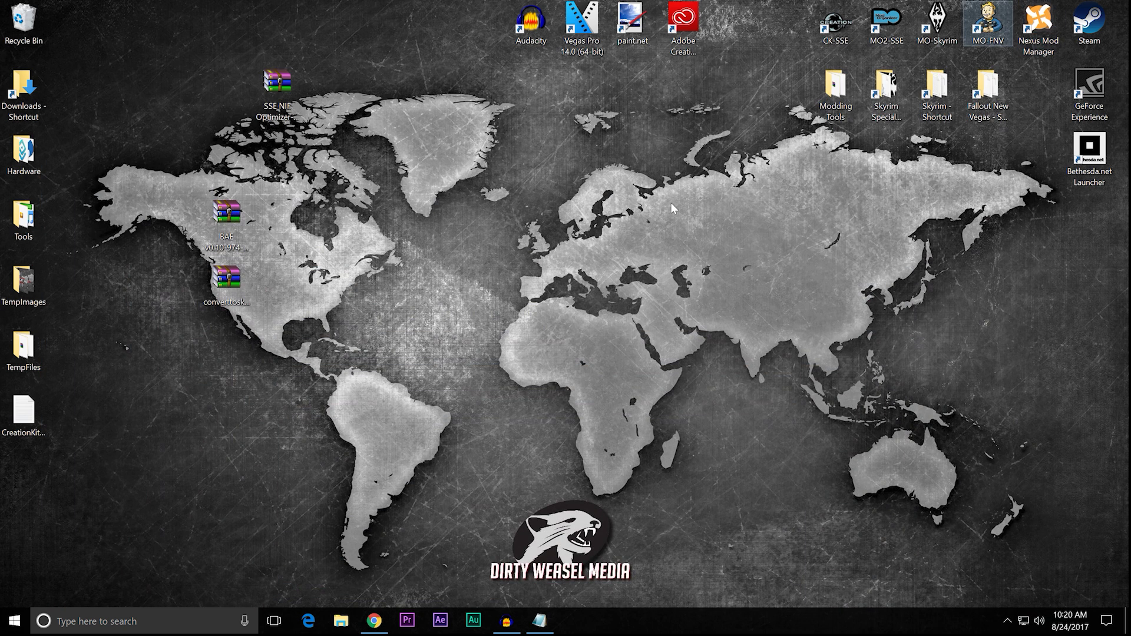
{"action": "left_click_drag", "start_coordinate": [233, 215], "coordinate": [367, 97]}
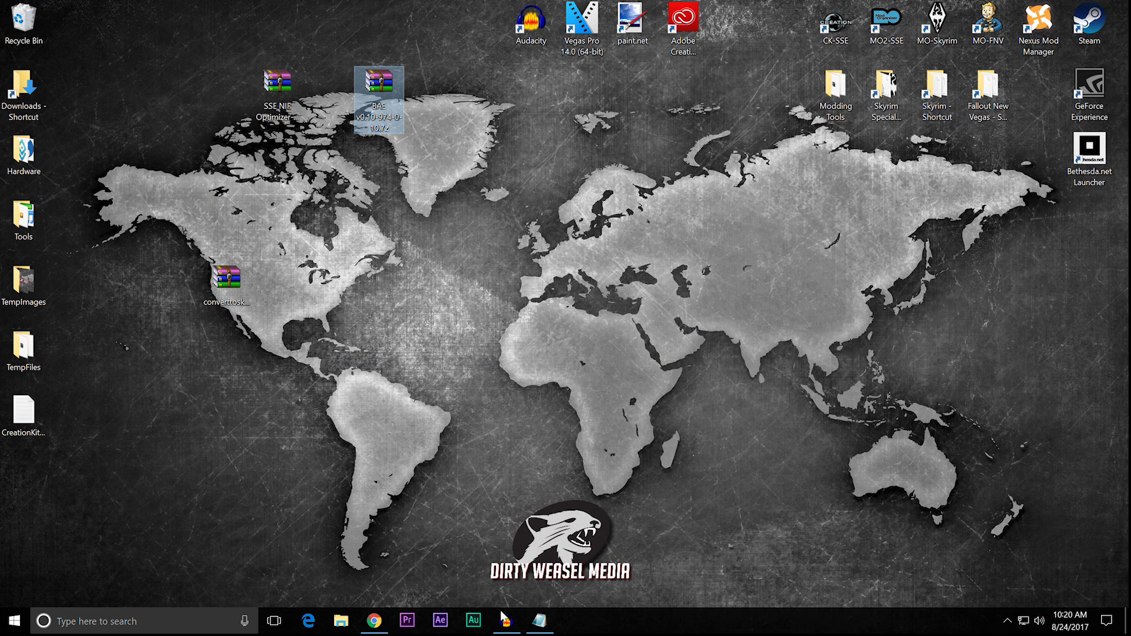
- Switch to Chrome and skim the Nexus Mods page of the Guide to Animation.hkx conversion for Skyrim Special Edition
{"action": "left_click", "coordinate": [387, 626]}
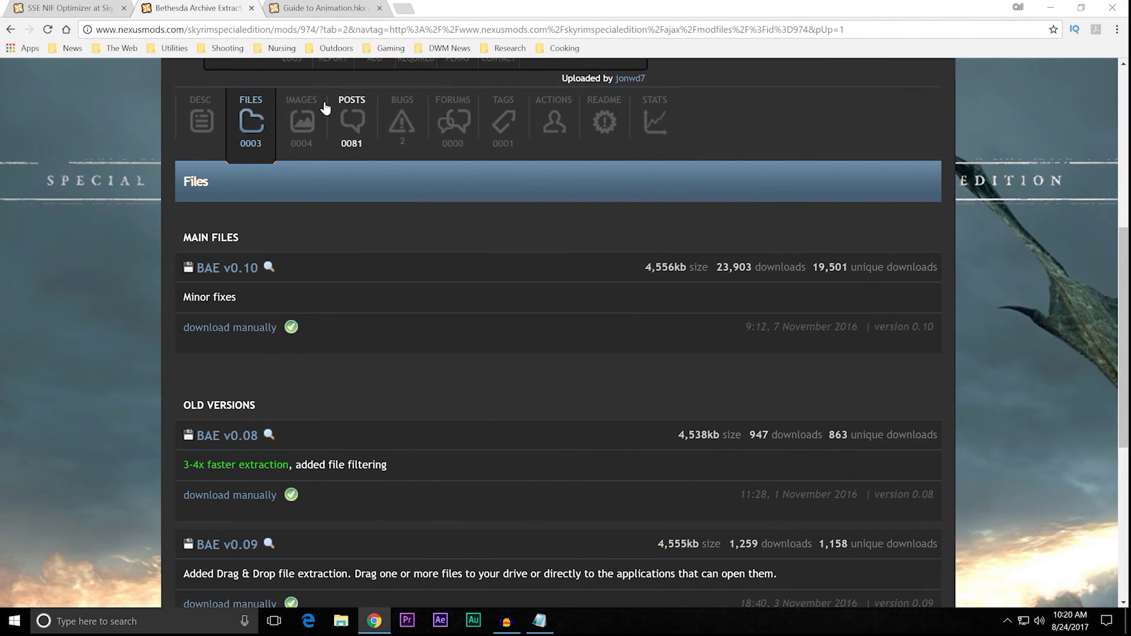
{"action": "left_click", "coordinate": [334, 8]}
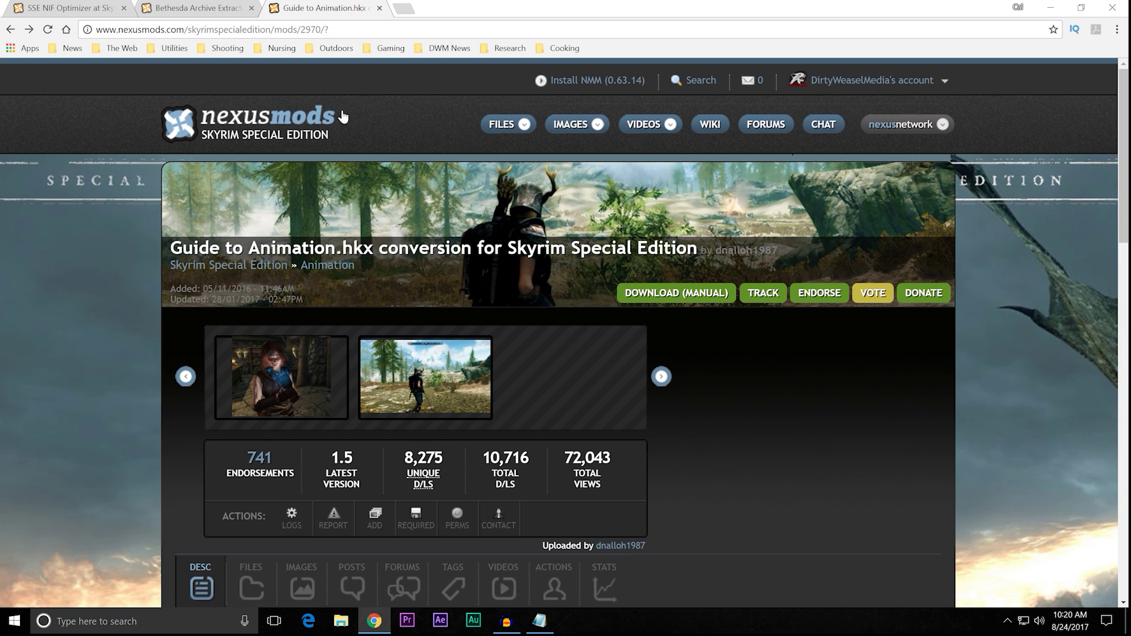
{"action": "scroll", "coordinate": [151, 324], "scroll_direction": "down", "scroll_amount": 2}
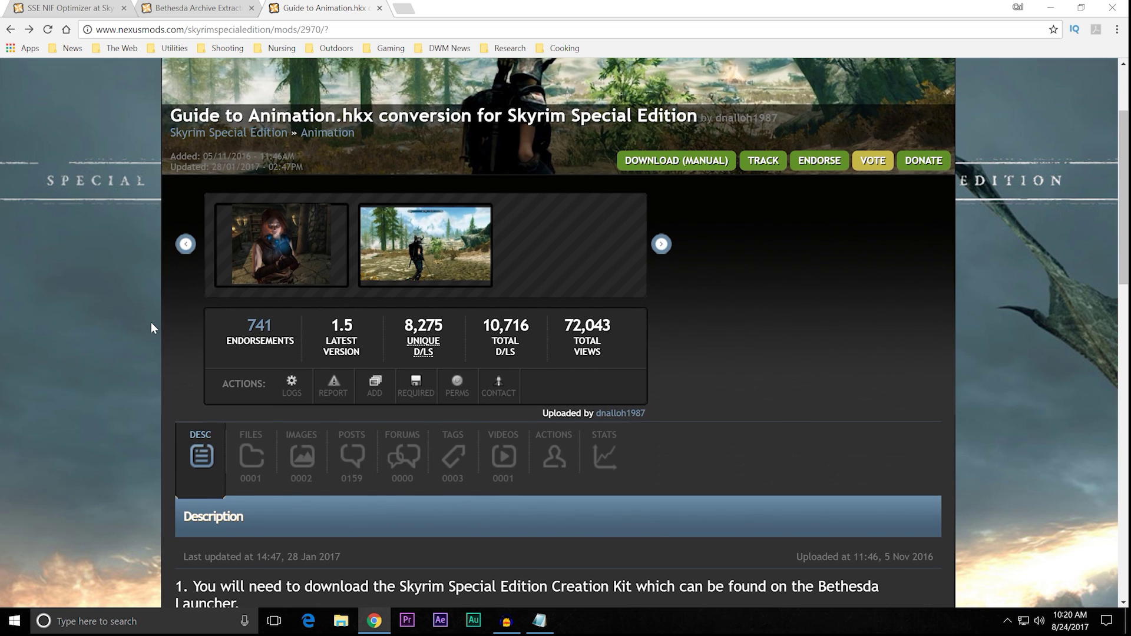
{"action": "scroll", "coordinate": [151, 328], "scroll_direction": "down", "scroll_amount": 2}
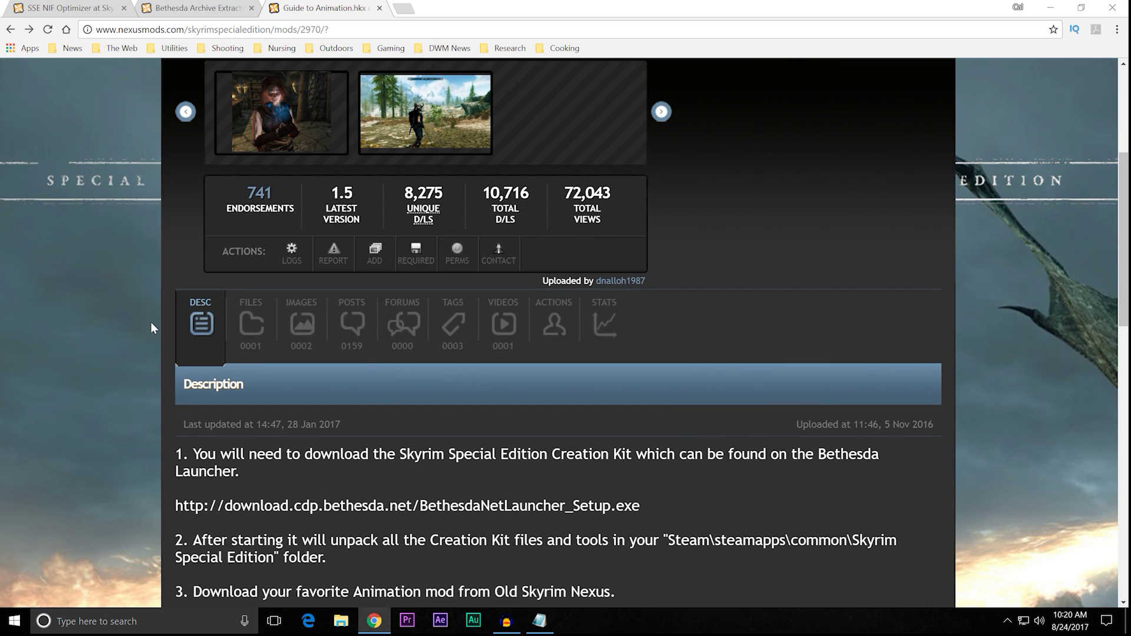
{"action": "scroll", "coordinate": [151, 328], "scroll_direction": "down", "scroll_amount": 3}
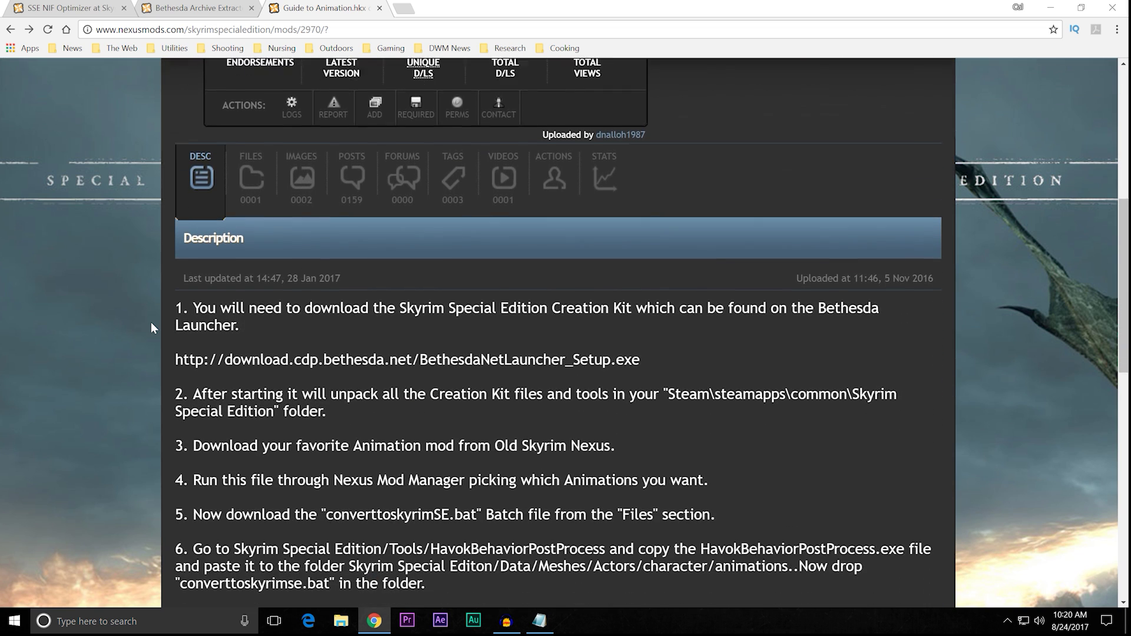
{"action": "scroll", "coordinate": [150, 328], "scroll_direction": "up", "scroll_amount": 2}
{"action": "scroll", "coordinate": [151, 328], "scroll_direction": "up", "scroll_amount": 5}
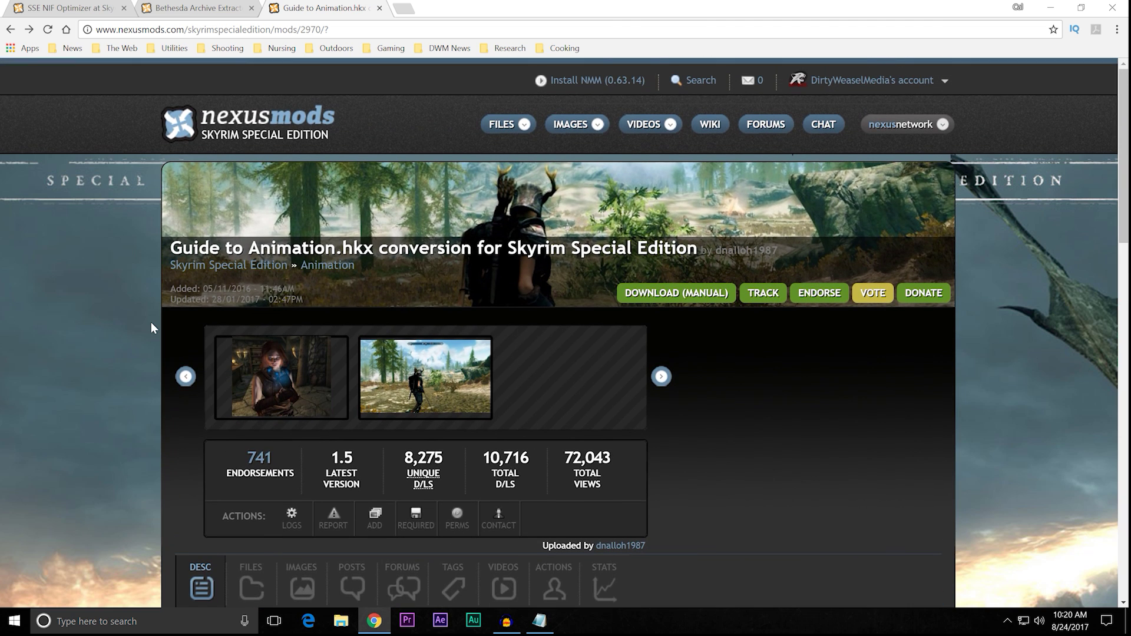
{"action": "scroll", "coordinate": [151, 328], "scroll_direction": "down", "scroll_amount": 3}
{"action": "scroll", "coordinate": [151, 328], "scroll_direction": "up", "scroll_amount": 2}
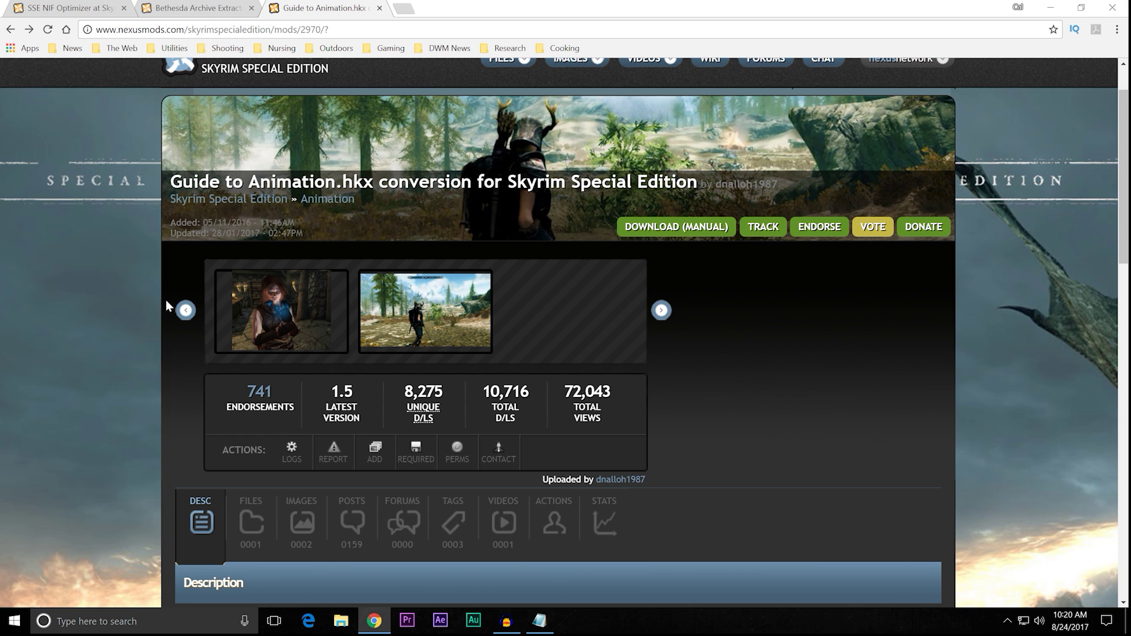
{"action": "scroll", "coordinate": [167, 305], "scroll_direction": "down", "scroll_amount": 1}
{"action": "scroll", "coordinate": [166, 304], "scroll_direction": "up", "scroll_amount": 2}
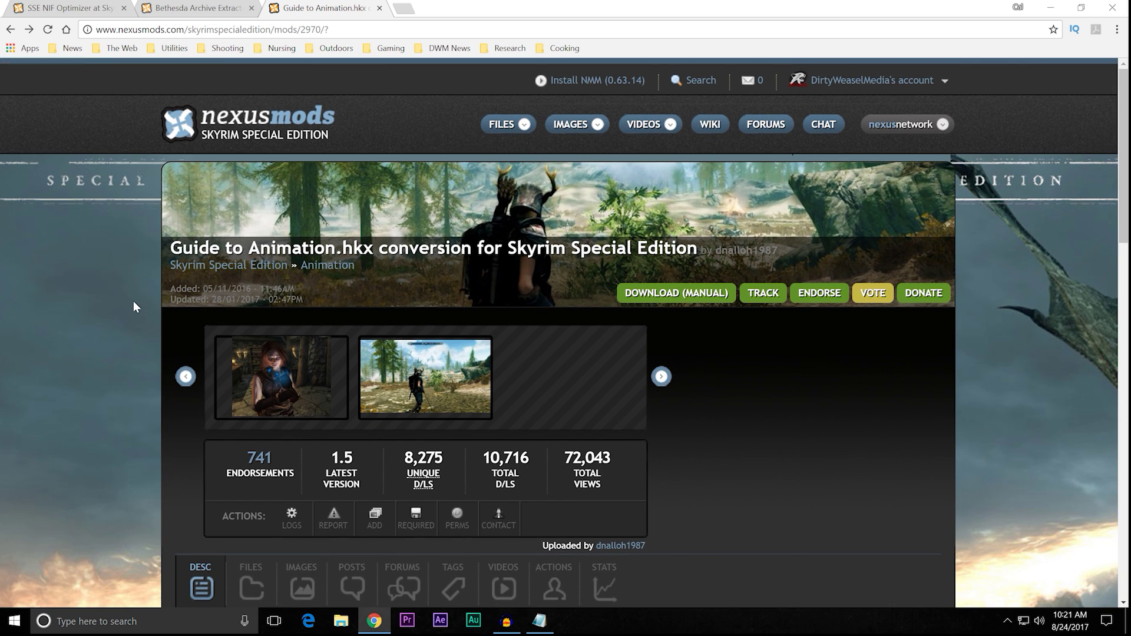
- Read the guide's numbered animation conversion instructions and update note, and view the mod's downloadable files
{"action": "scroll", "coordinate": [134, 300], "scroll_direction": "down", "scroll_amount": 7}
{"action": "scroll", "coordinate": [131, 305], "scroll_direction": "down", "scroll_amount": 6}
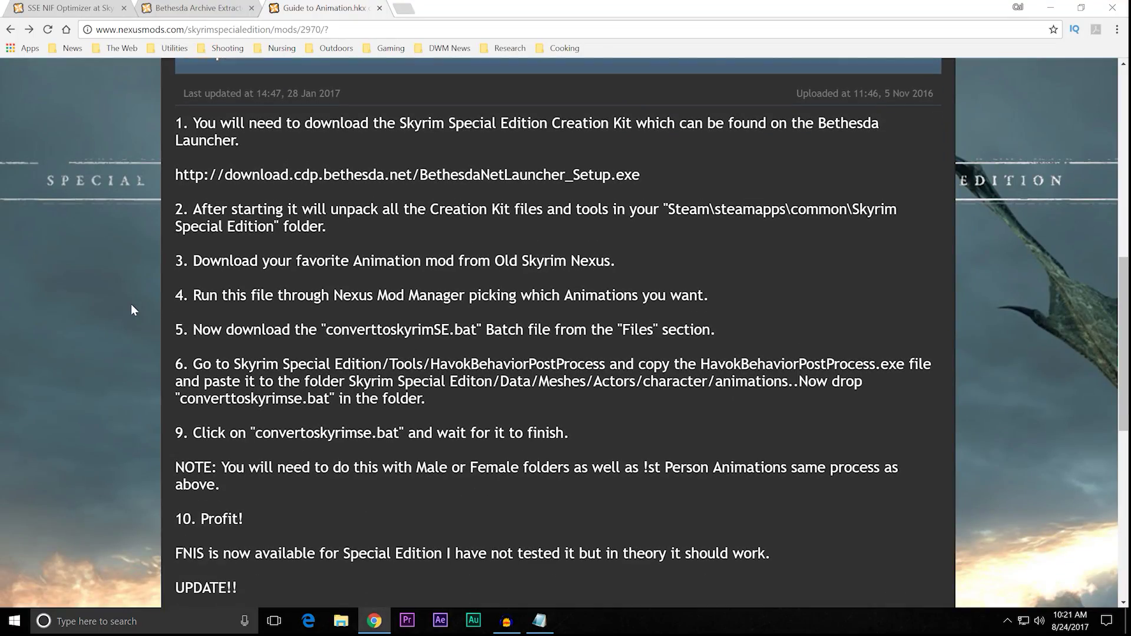
{"action": "scroll", "coordinate": [131, 304], "scroll_direction": "up", "scroll_amount": 13}
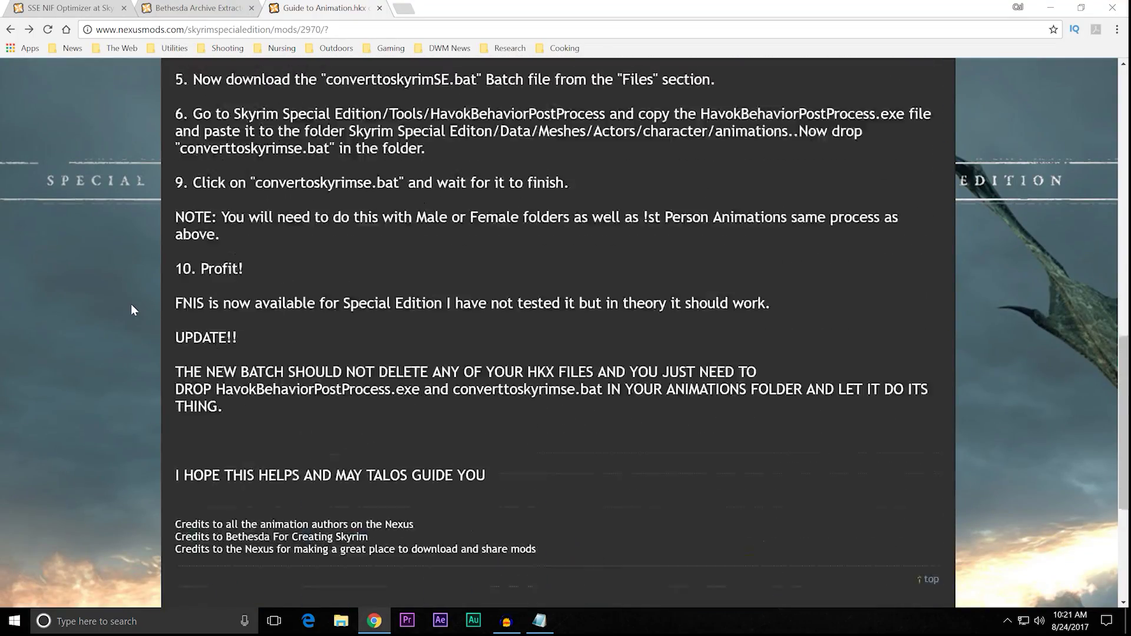
{"action": "scroll", "coordinate": [105, 314], "scroll_direction": "down", "scroll_amount": 5}
{"action": "scroll", "coordinate": [105, 317], "scroll_direction": "down", "scroll_amount": 3}
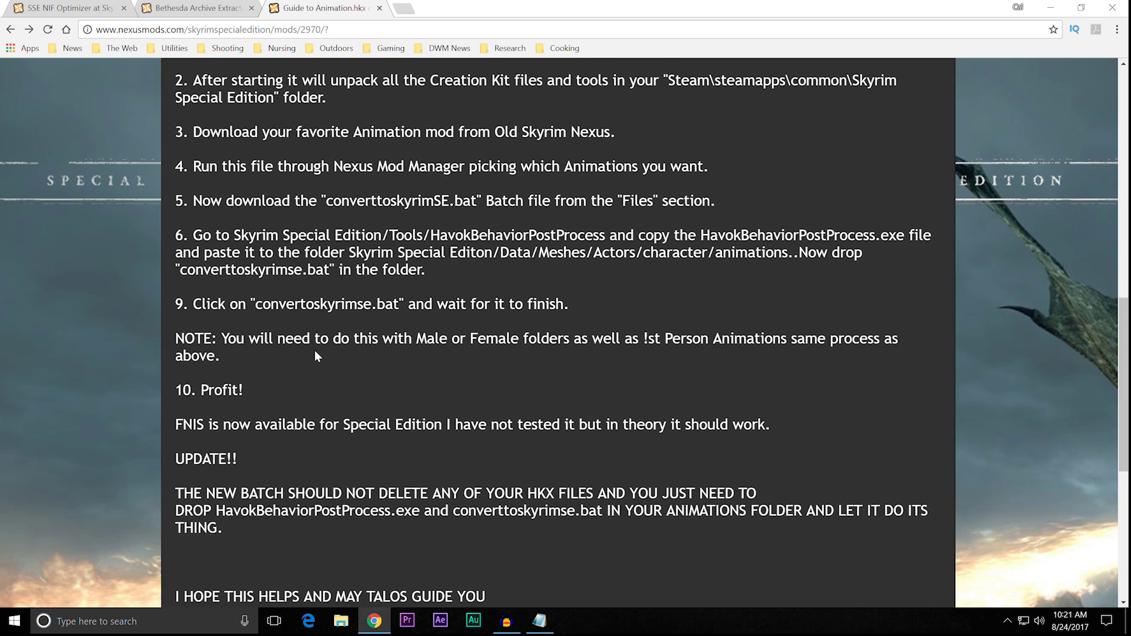
{"action": "scroll", "coordinate": [315, 350], "scroll_direction": "up", "scroll_amount": 2}
{"action": "scroll", "coordinate": [154, 341], "scroll_direction": "up", "scroll_amount": 1}
{"action": "scroll", "coordinate": [153, 347], "scroll_direction": "up", "scroll_amount": 6}
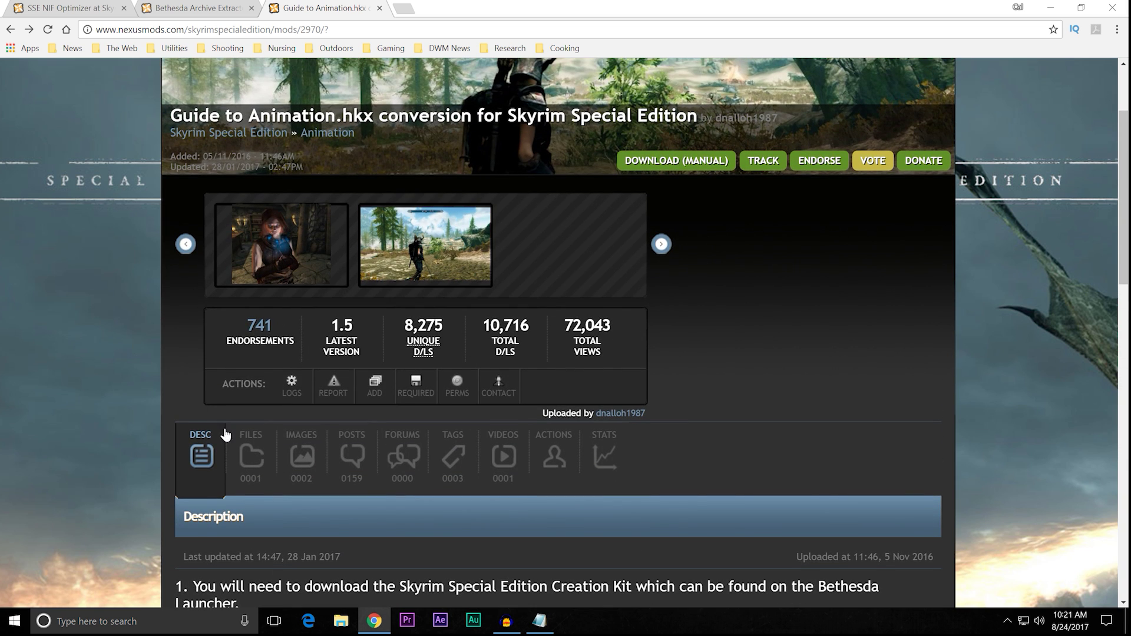
{"action": "left_click", "coordinate": [250, 453]}
{"action": "scroll", "coordinate": [115, 401], "scroll_direction": "down", "scroll_amount": 4}
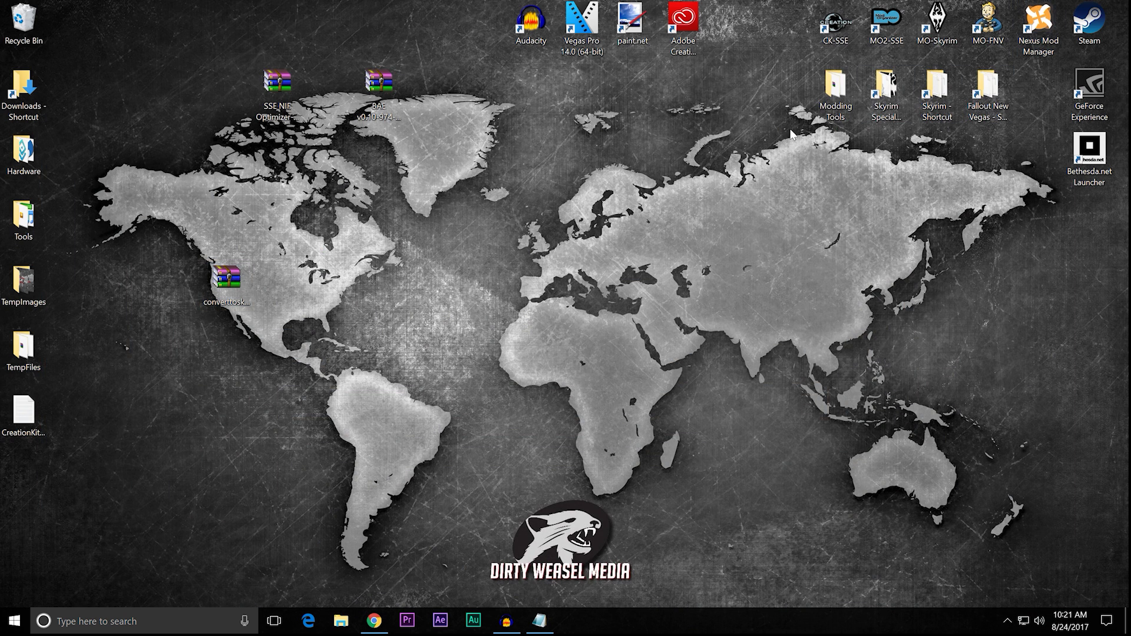
- Look through the existing Modding Tools folder on the desktop, and close it
{"action": "left_click", "coordinate": [830, 109]}
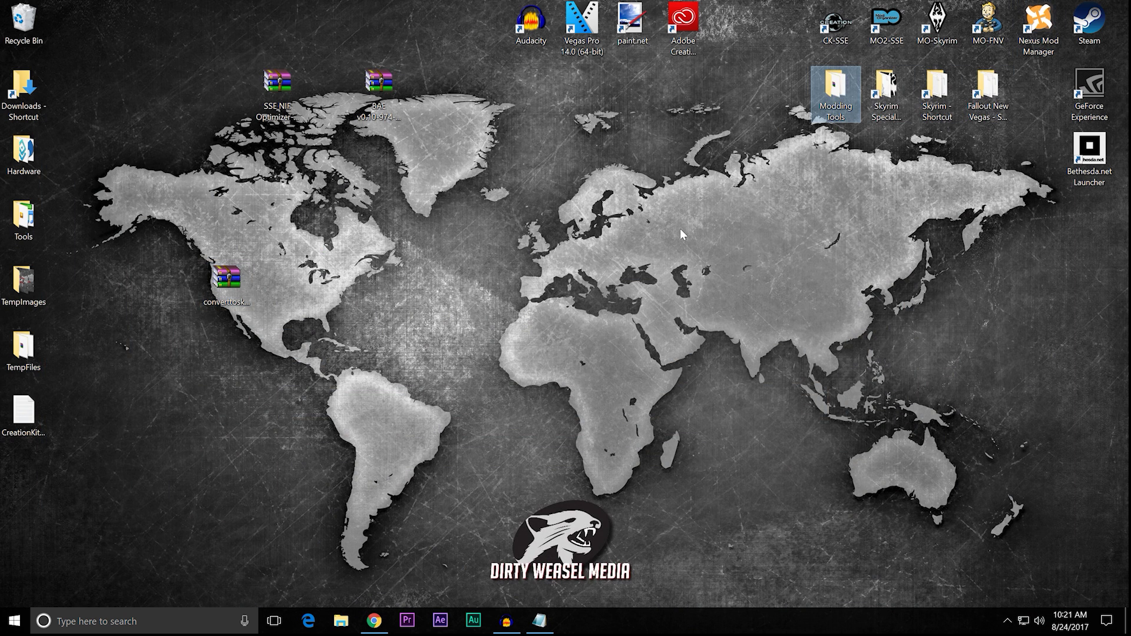
{"action": "double_click", "coordinate": [831, 109]}
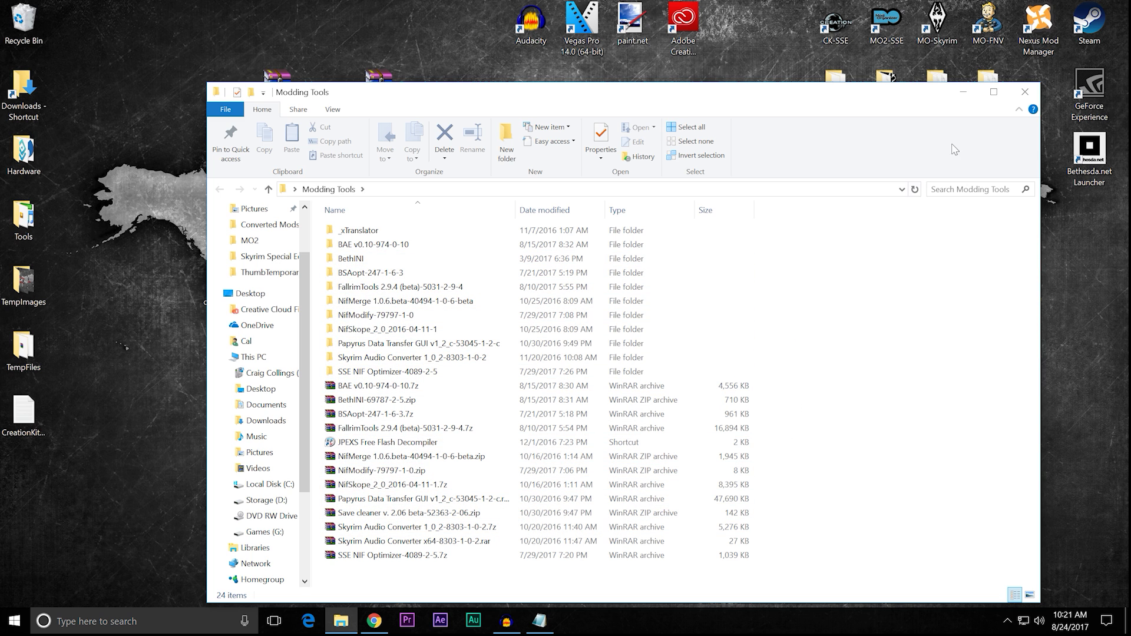
{"action": "left_click", "coordinate": [1023, 93]}
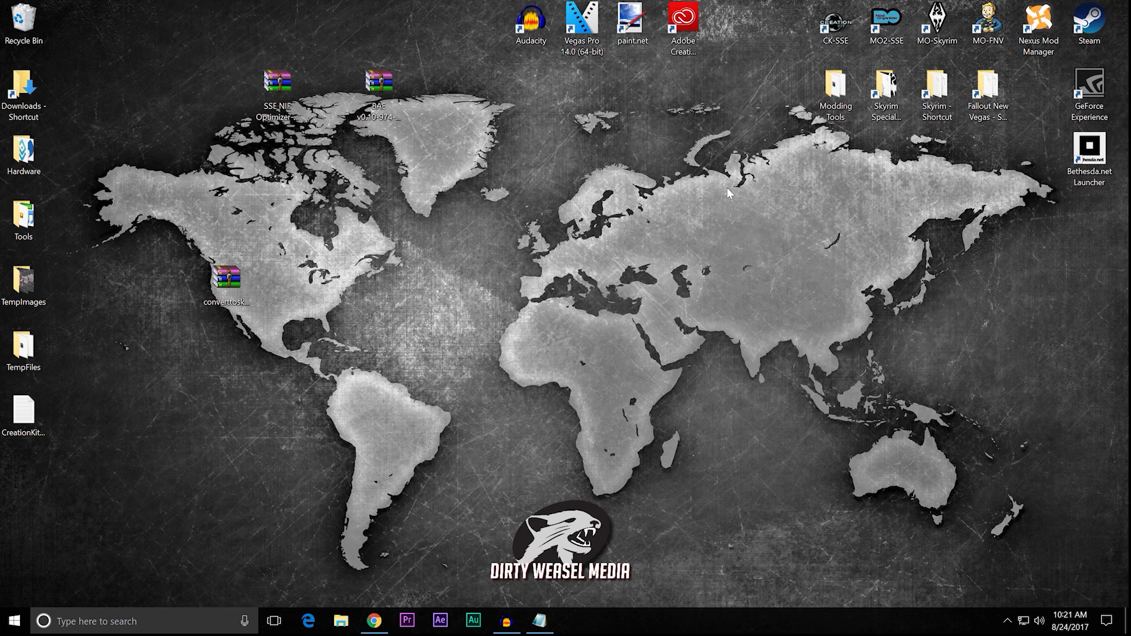
- Create a new desktop folder named ModTools
{"action": "right_click", "coordinate": [561, 204]}
{"action": "mouse_move", "coordinate": [571, 330]}
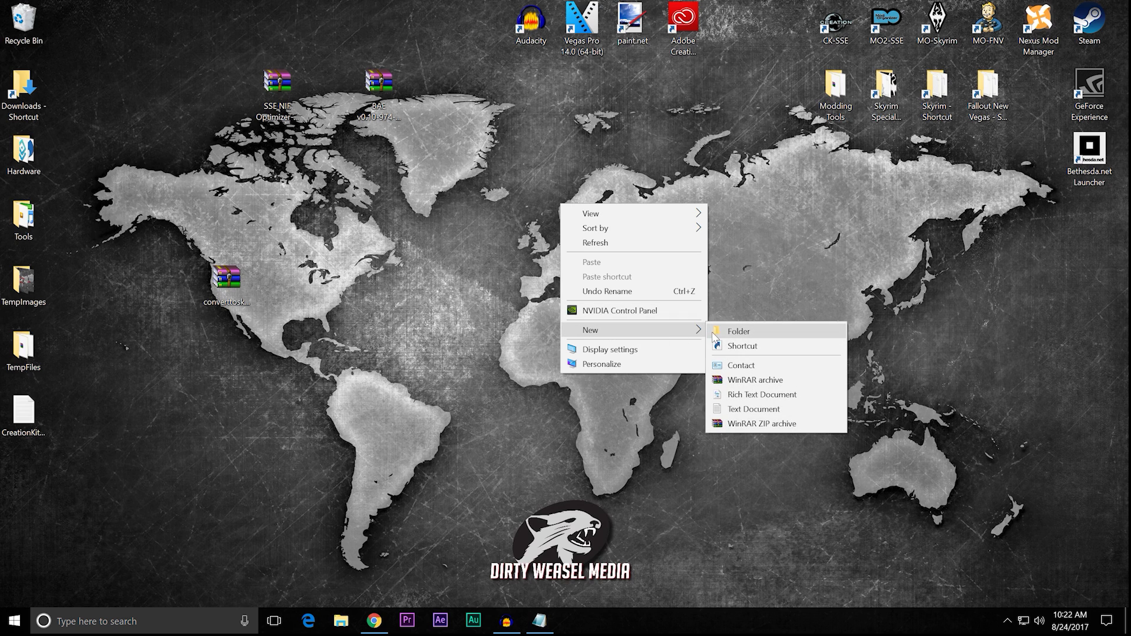
{"action": "left_click", "coordinate": [714, 333]}
{"action": "type", "text": "ModTools"}
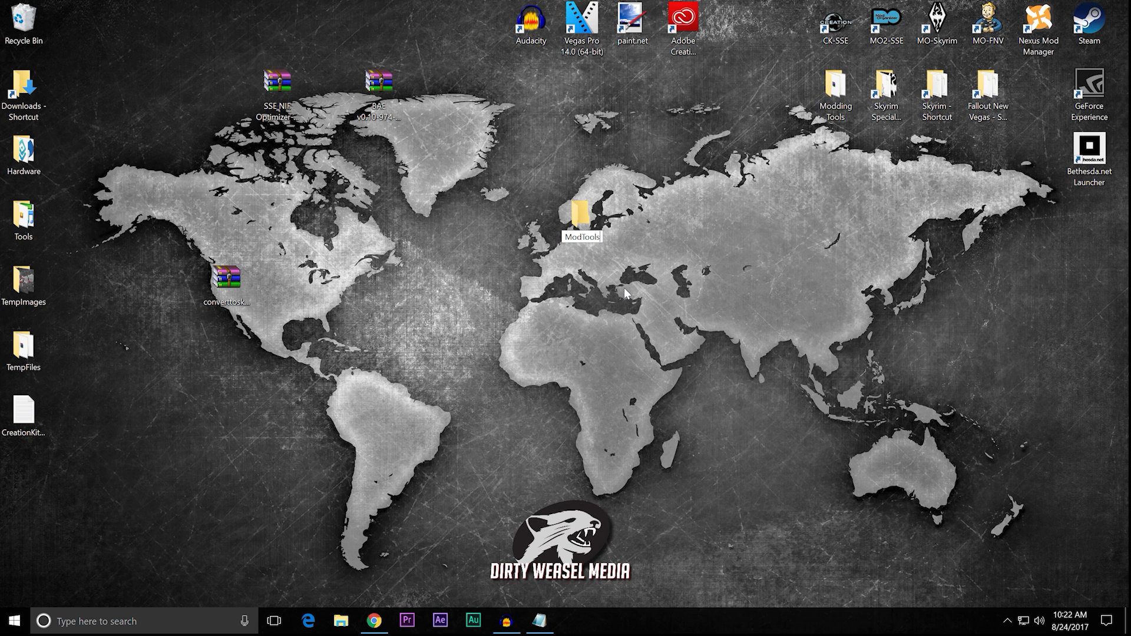
{"action": "key", "text": "Return"}
- Open the ModTools folder and move the SSE NIF Optimizer, BAE and converttoskyrimSE archives from the desktop into it
{"action": "double_click", "coordinate": [588, 238]}
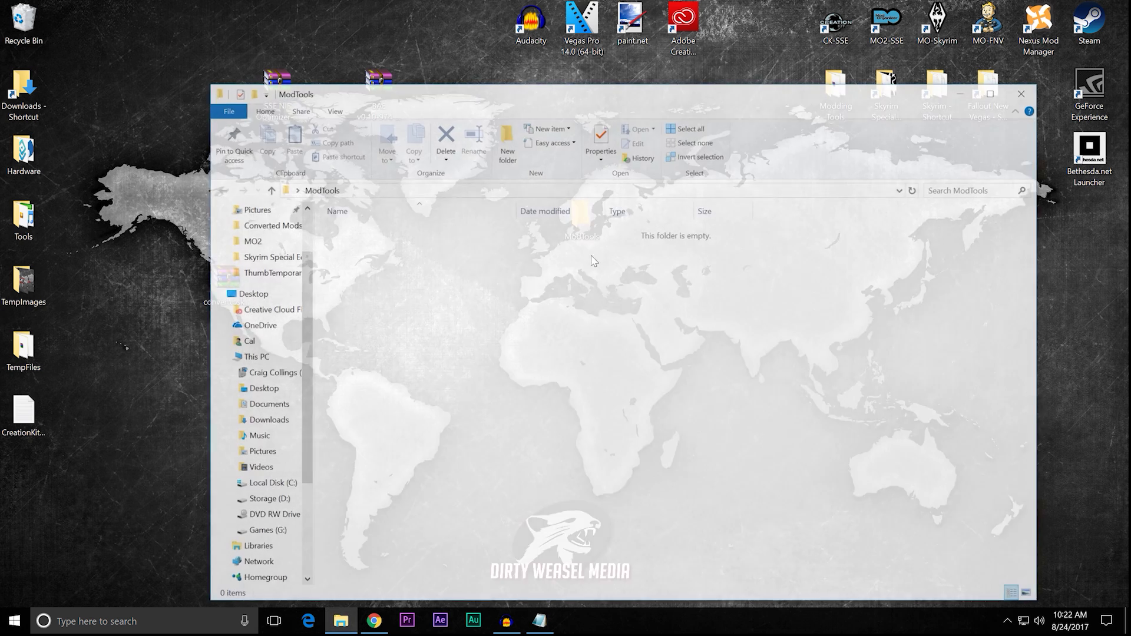
{"action": "left_click_drag", "start_coordinate": [620, 102], "coordinate": [676, 152]}
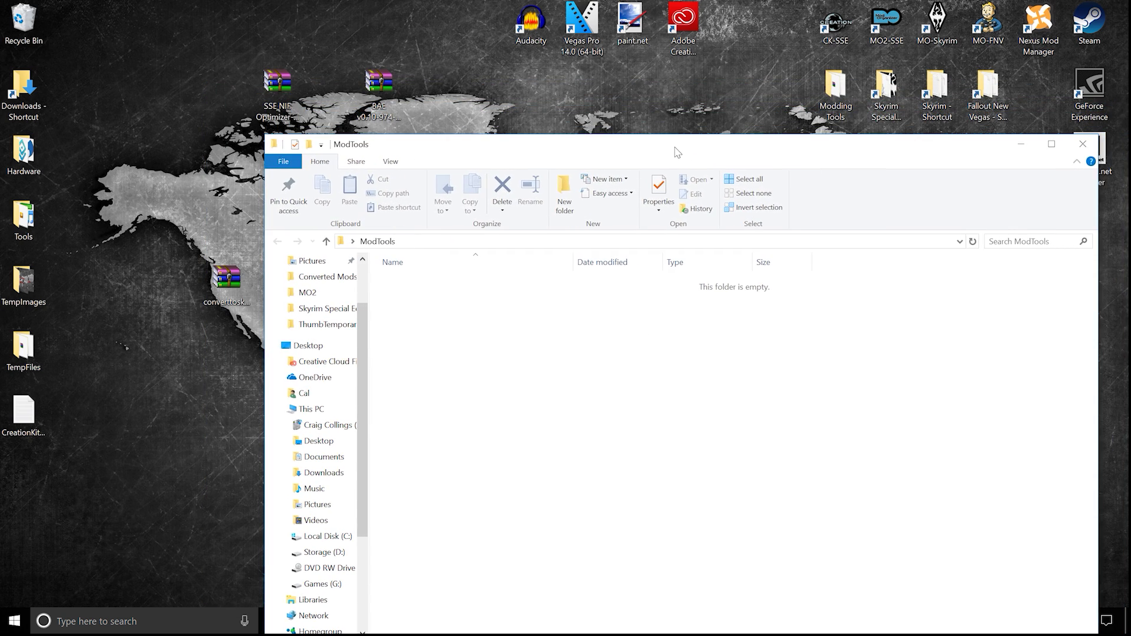
{"action": "left_click_drag", "start_coordinate": [276, 86], "coordinate": [490, 383]}
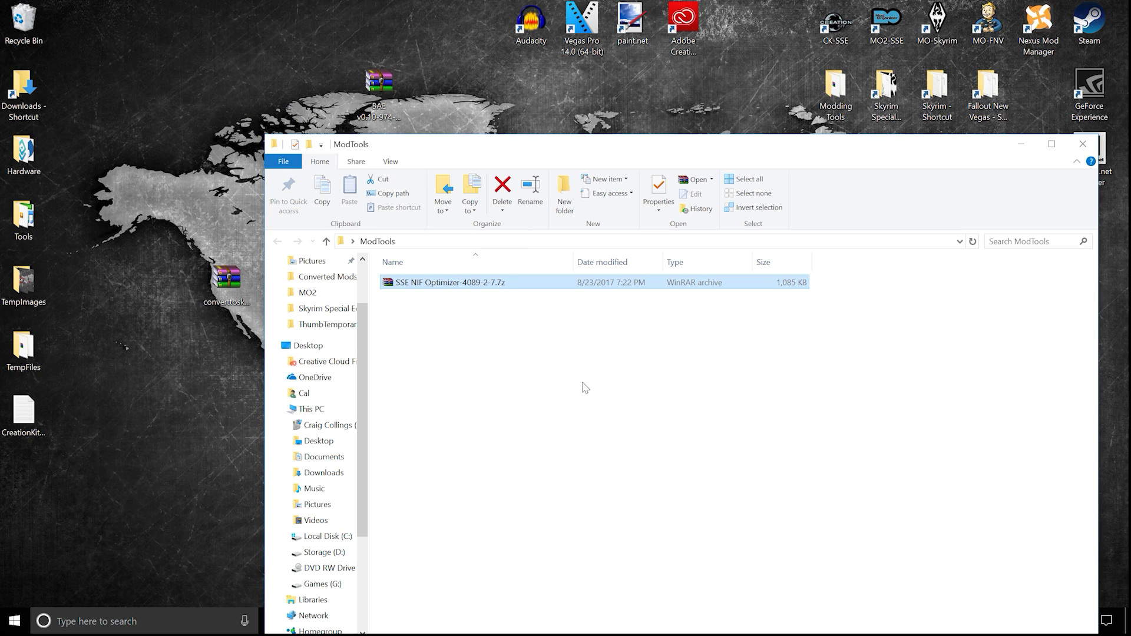
{"action": "left_click_drag", "start_coordinate": [378, 85], "coordinate": [505, 367]}
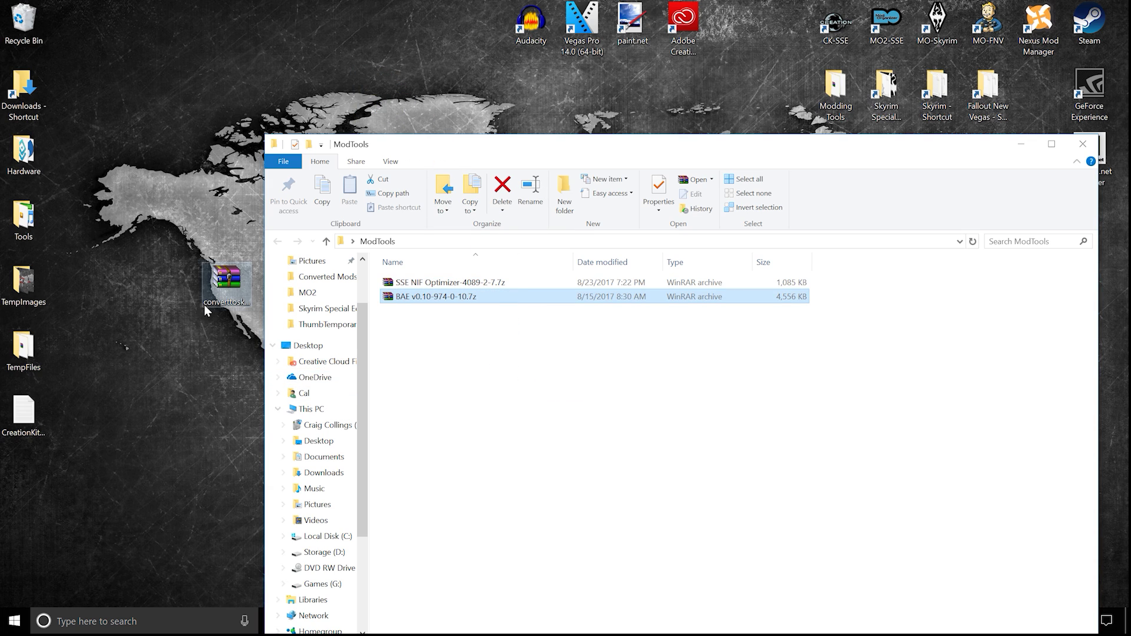
{"action": "left_click_drag", "start_coordinate": [219, 283], "coordinate": [454, 362]}
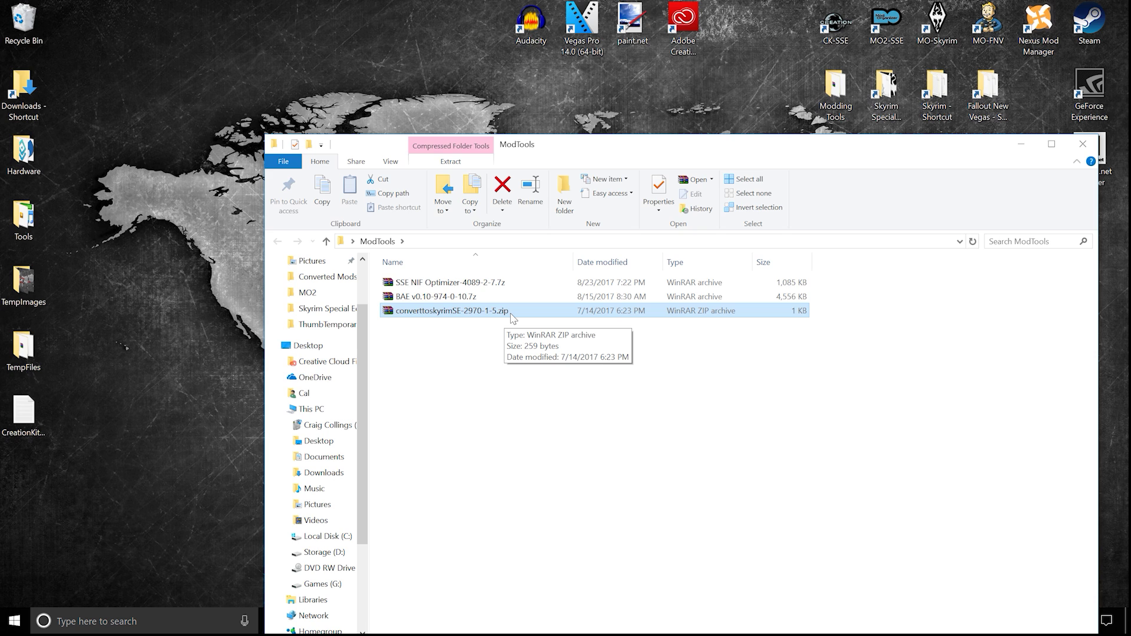
{"action": "left_click", "coordinate": [453, 371]}
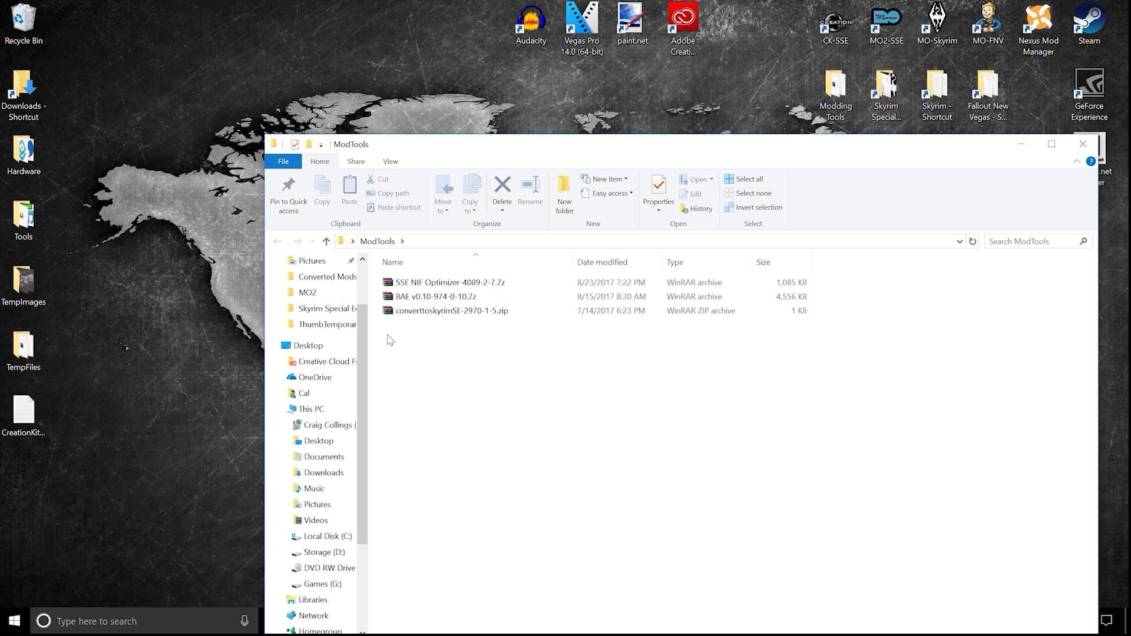
- Extract SSE NIF Optimizer-4089-2-7.7z into its own subfolder of ModTools, and check the extracted program before returning to ModTools
{"action": "left_click", "coordinate": [451, 287]}
{"action": "right_click", "coordinate": [450, 287]}
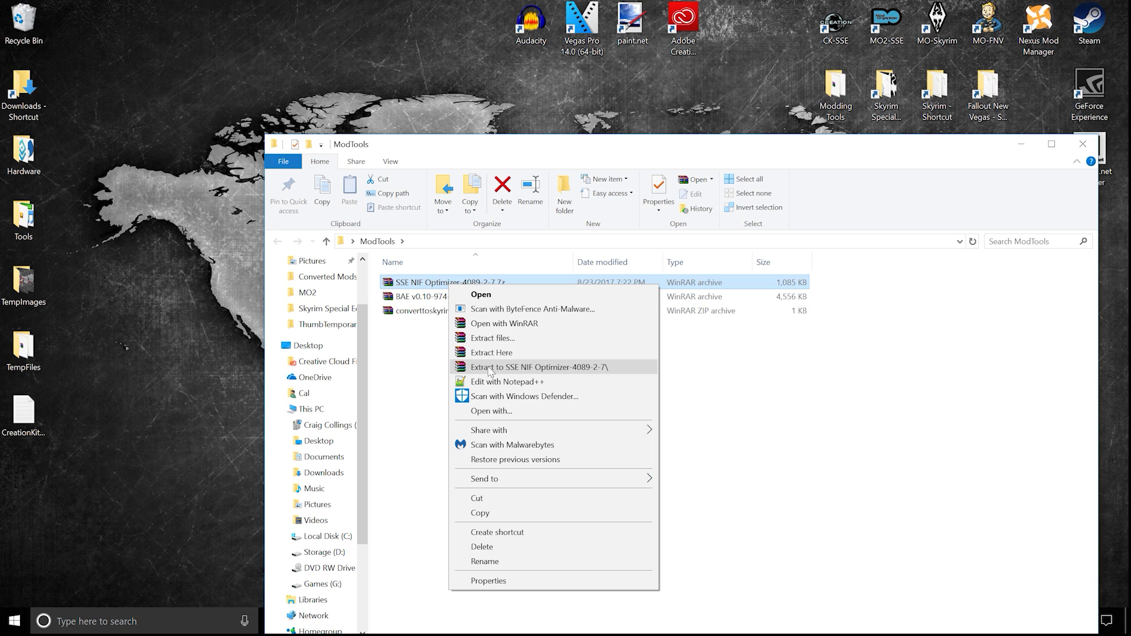
{"action": "left_click", "coordinate": [559, 368]}
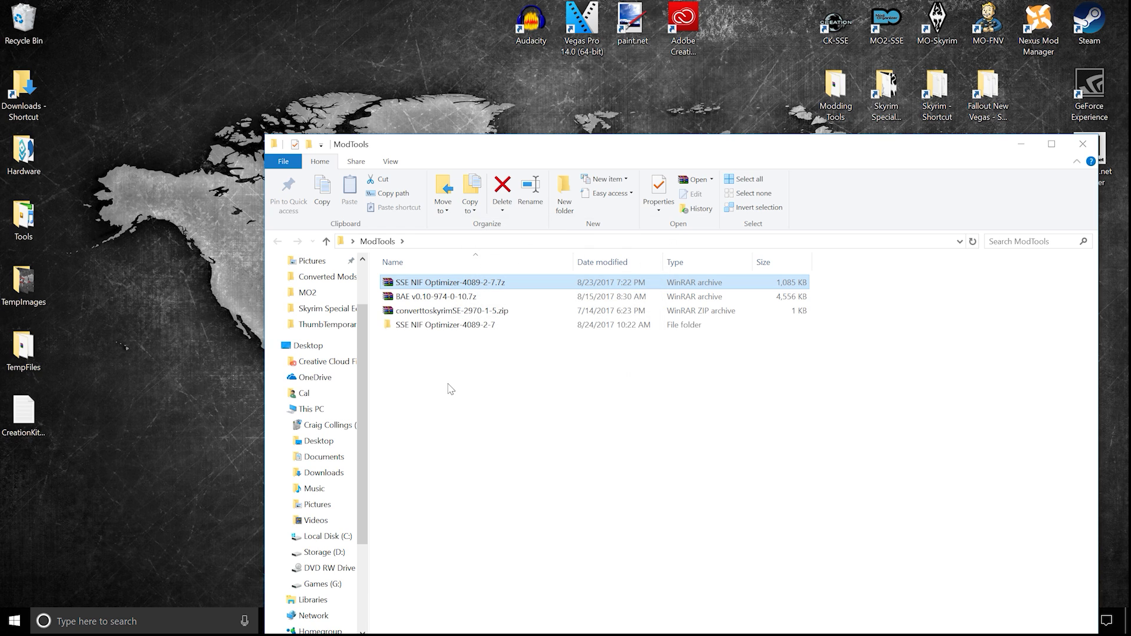
{"action": "left_click", "coordinate": [465, 328]}
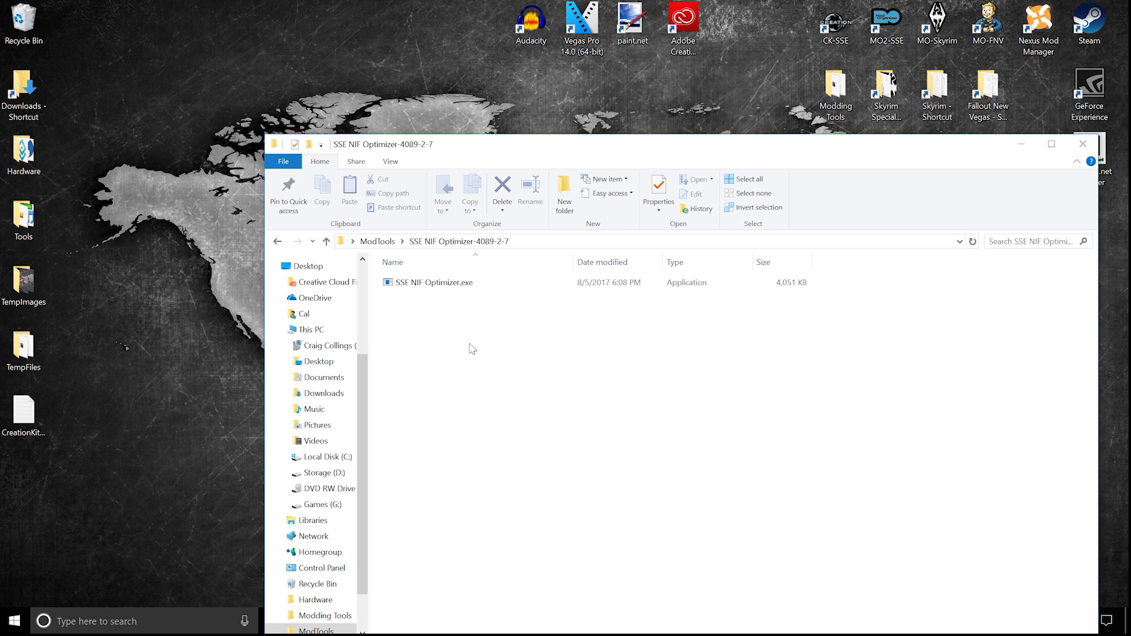
{"action": "left_click", "coordinate": [463, 287]}
{"action": "left_click", "coordinate": [281, 242]}
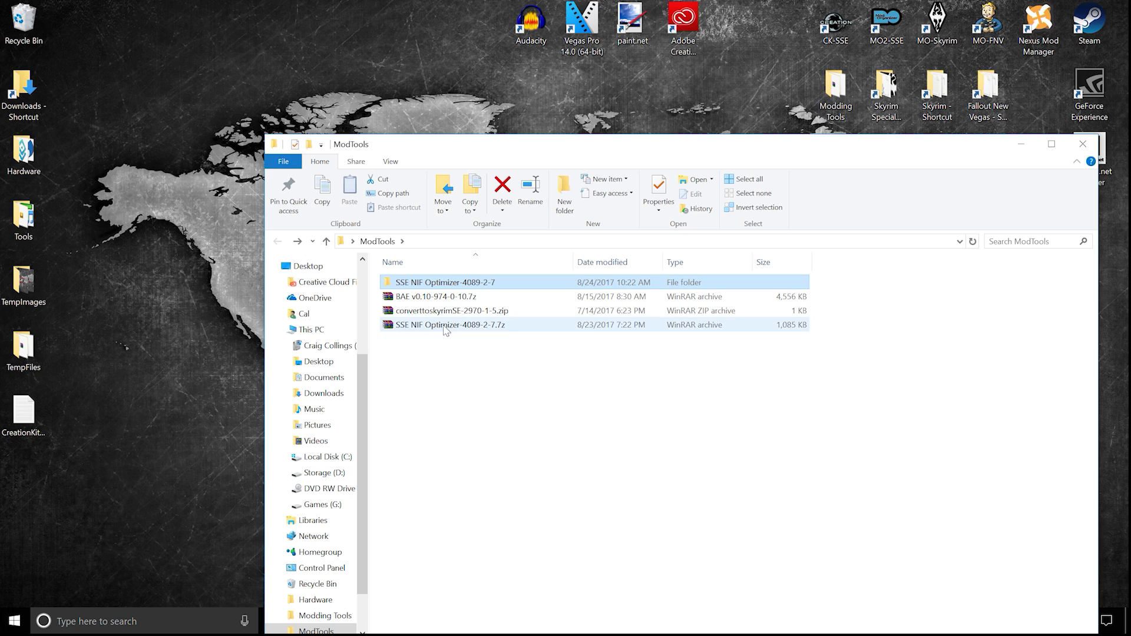
- Extract BAE v0.10-974-0-10.7z into its own subfolder of ModTools, and look at the extracted files before returning to ModTools
{"action": "left_click", "coordinate": [448, 302]}
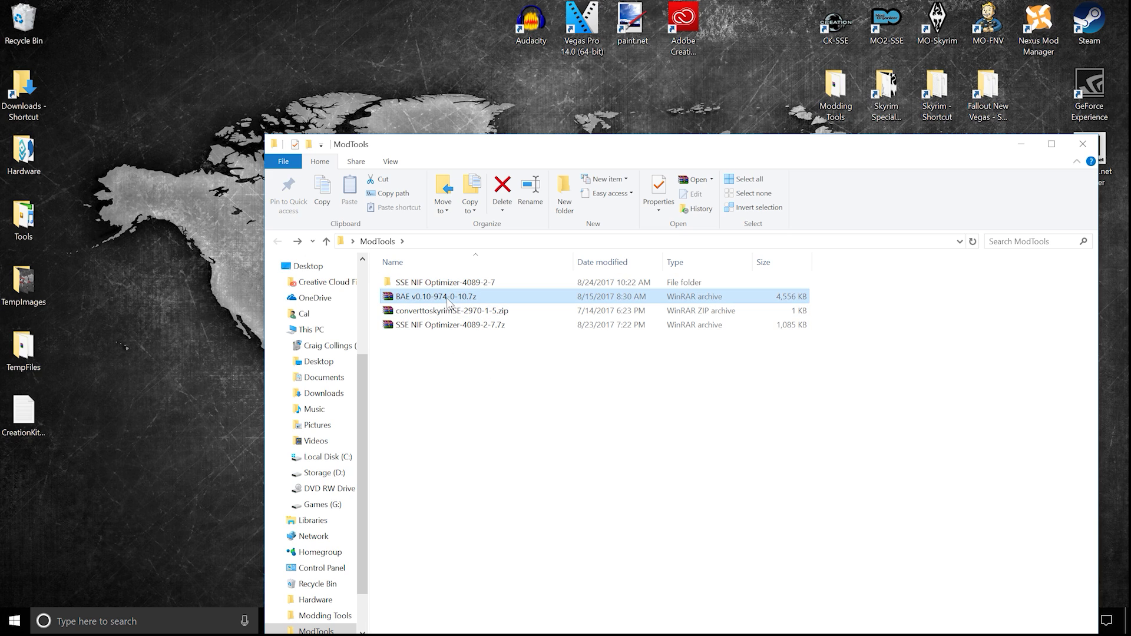
{"action": "right_click", "coordinate": [448, 303]}
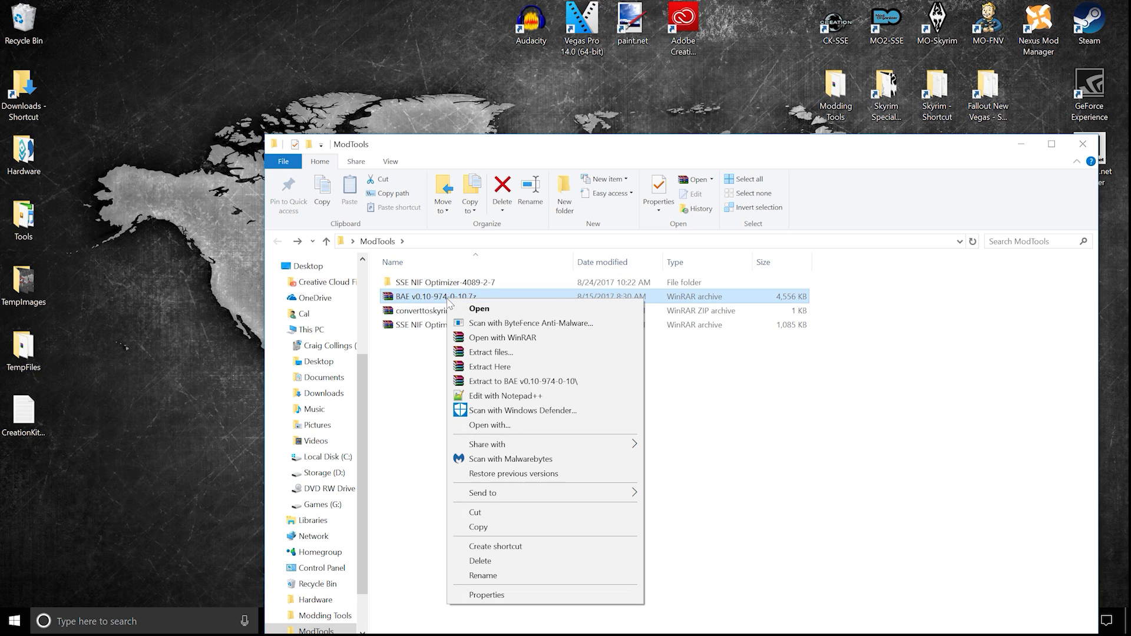
{"action": "left_click", "coordinate": [480, 382]}
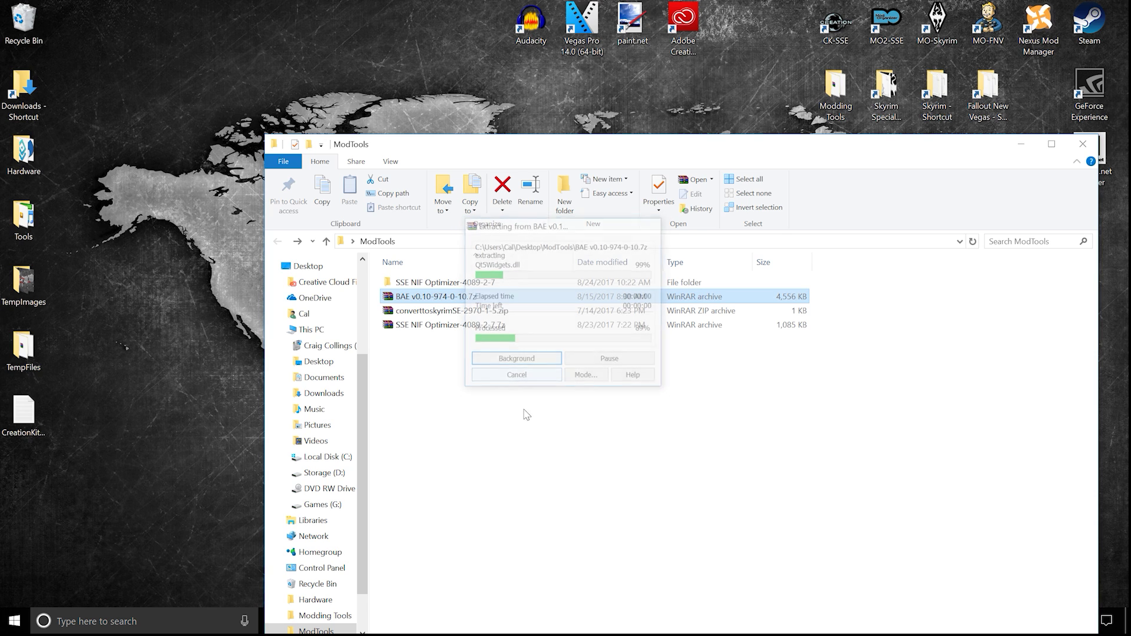
{"action": "double_click", "coordinate": [443, 283]}
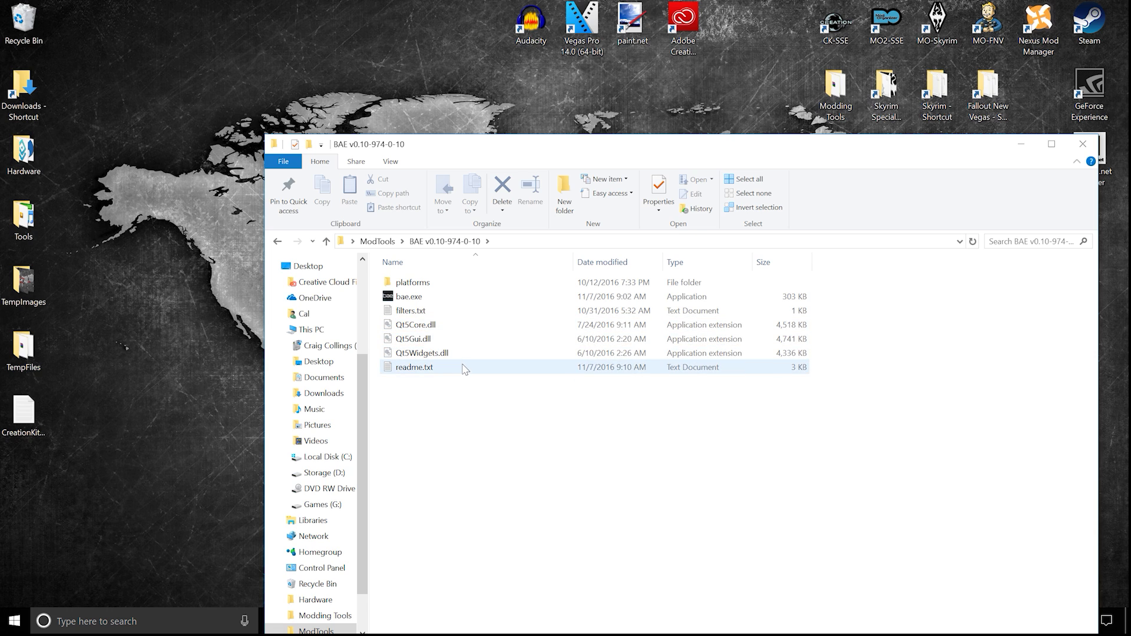
{"action": "left_click", "coordinate": [455, 300]}
{"action": "left_click", "coordinate": [282, 245]}
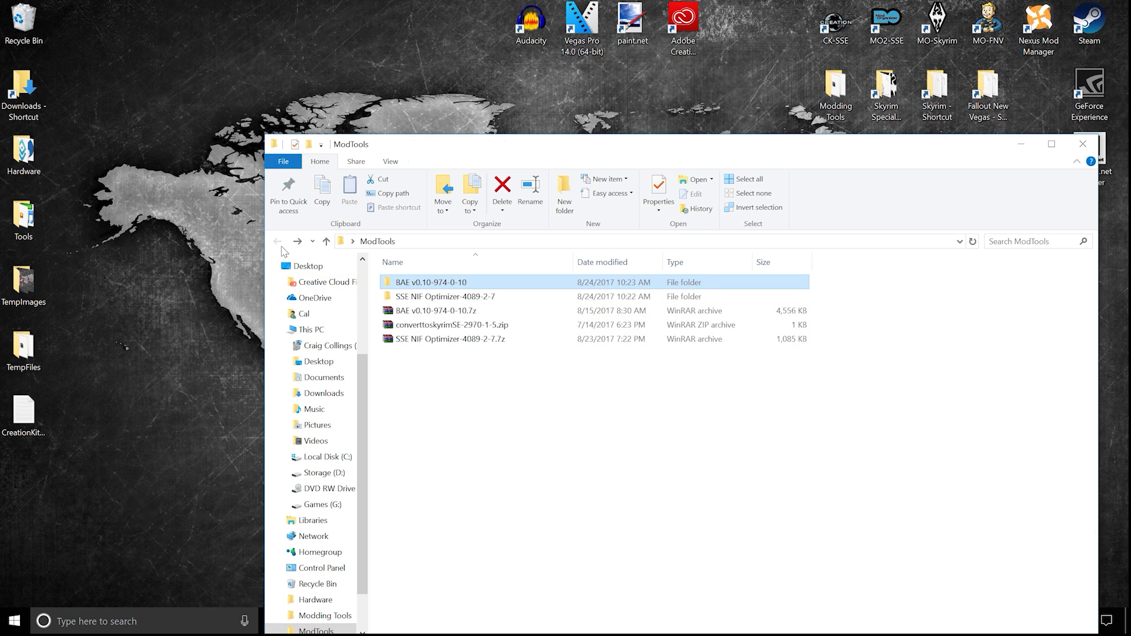
- Look inside the converttoskyrimSE-2970-1-5.zip archive in ModTools, and close it again
{"action": "left_click", "coordinate": [430, 331]}
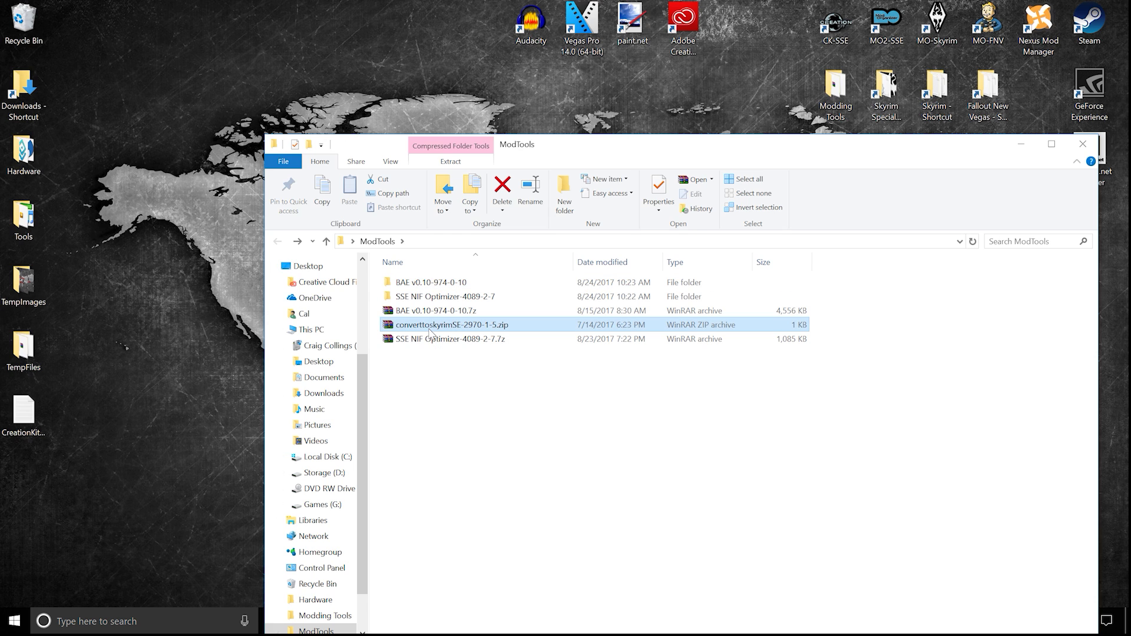
{"action": "double_click", "coordinate": [430, 326]}
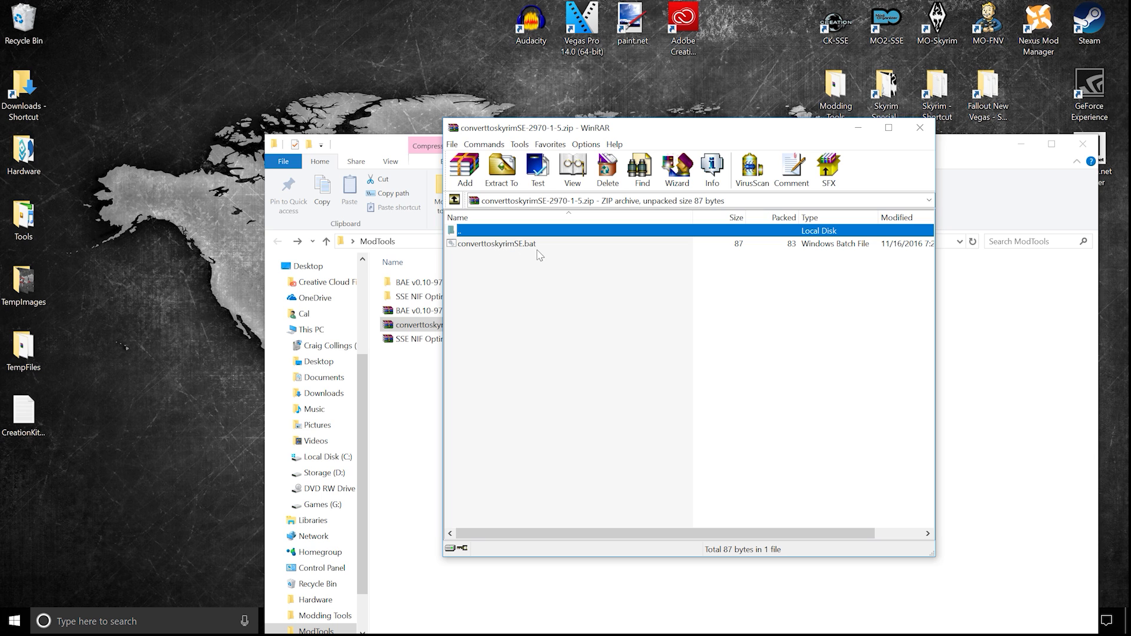
{"action": "left_click", "coordinate": [920, 128]}
{"action": "double_click", "coordinate": [412, 286]}
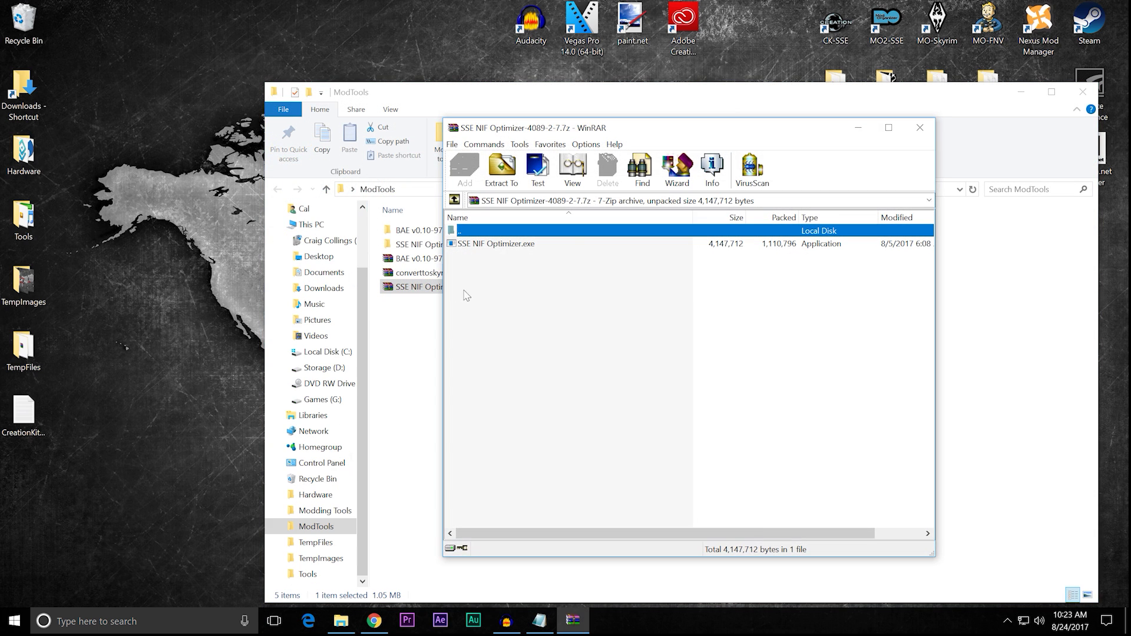
{"action": "left_click_drag", "start_coordinate": [710, 134], "coordinate": [289, 127]}
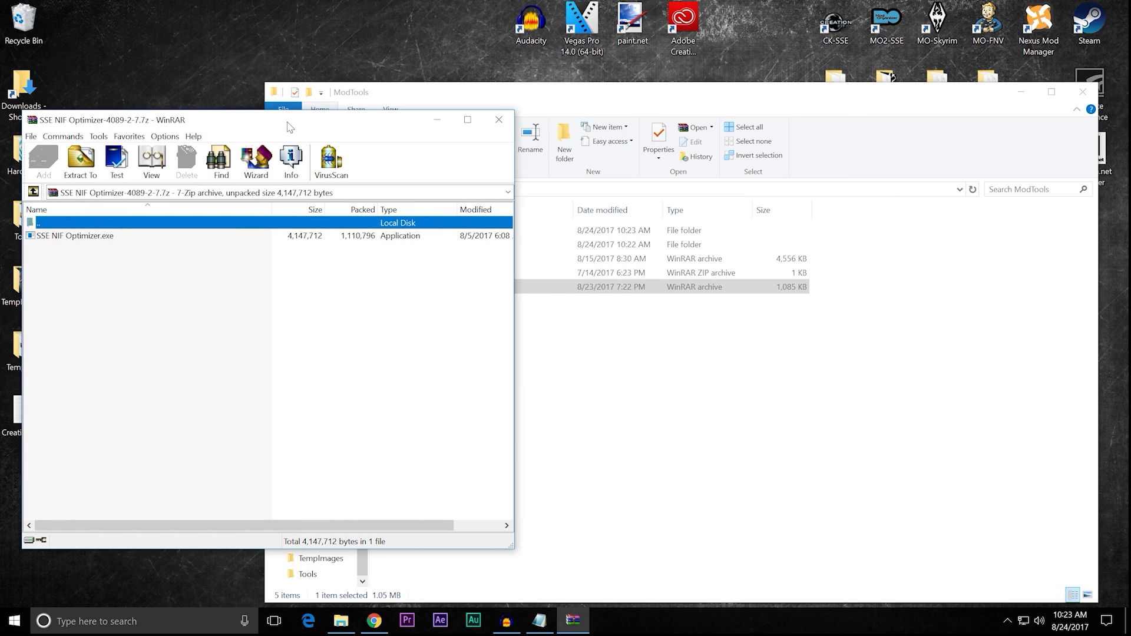
{"action": "left_click", "coordinate": [1083, 92]}
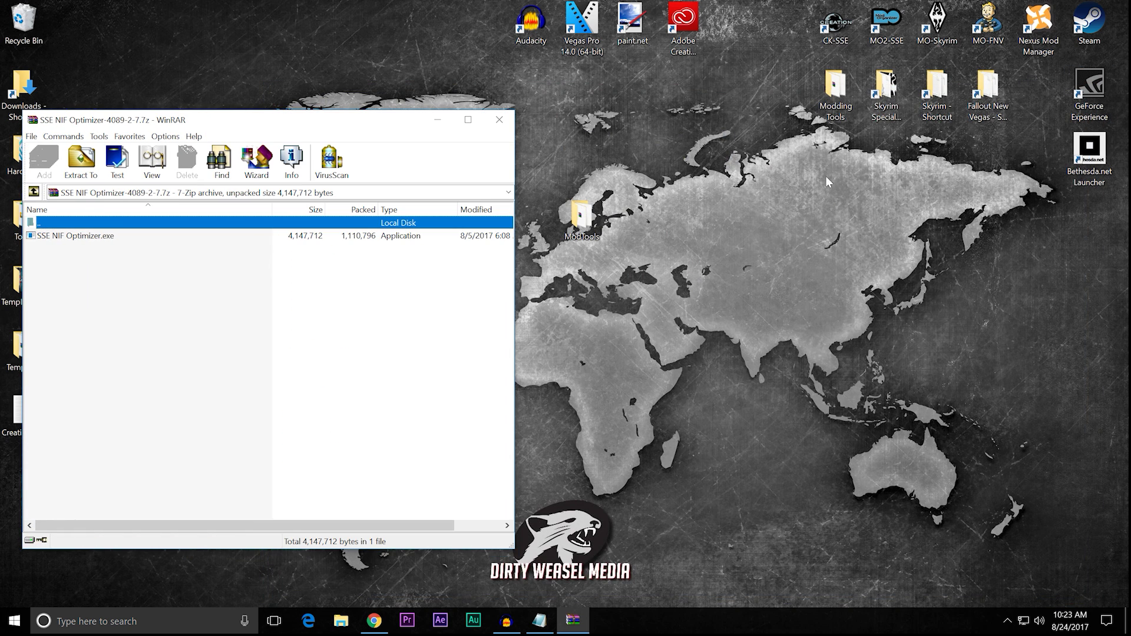
- Open the HavokBehaviorPostProcess folder inside Tools of the Skyrim Special Edition game folder, and place its window beside the archive window
{"action": "double_click", "coordinate": [887, 101]}
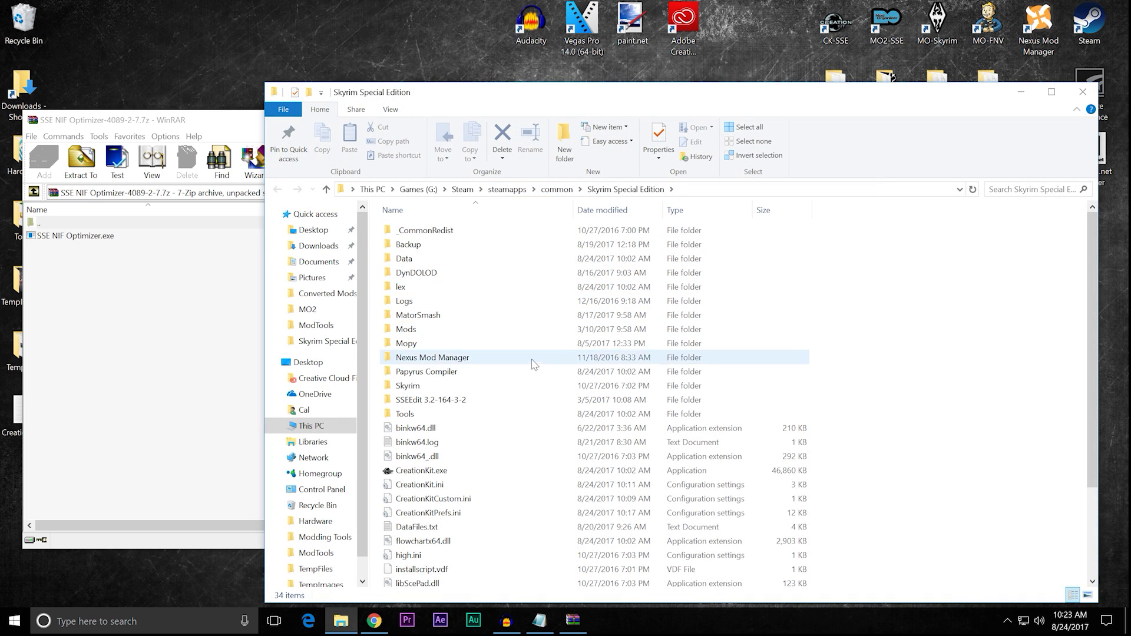
{"action": "scroll", "coordinate": [512, 383], "scroll_direction": "down", "scroll_amount": 1}
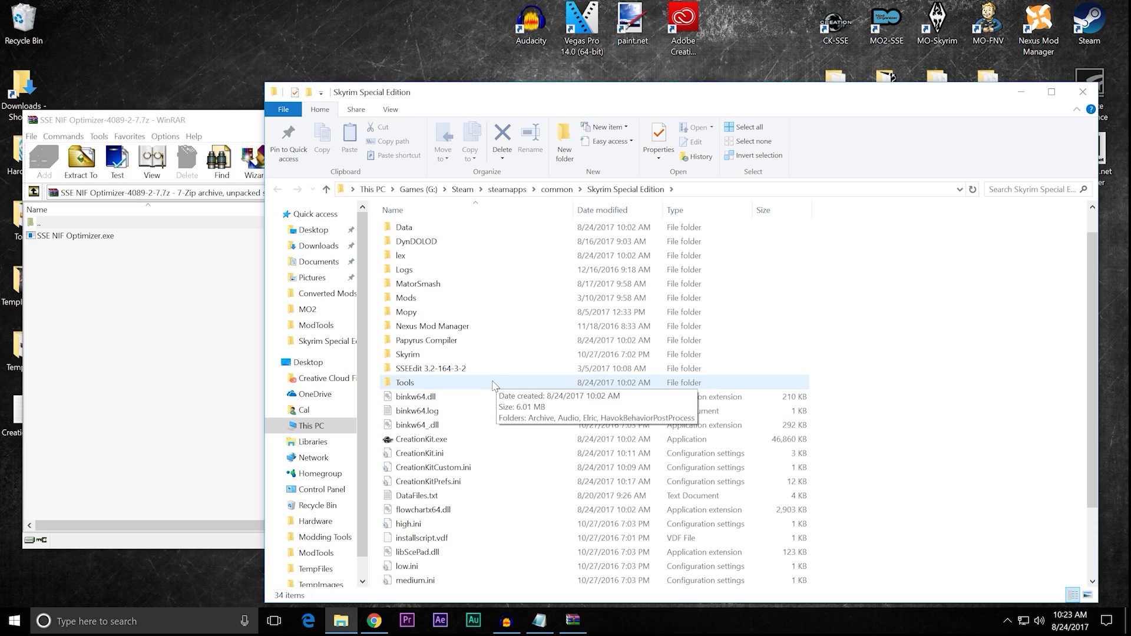
{"action": "double_click", "coordinate": [494, 384]}
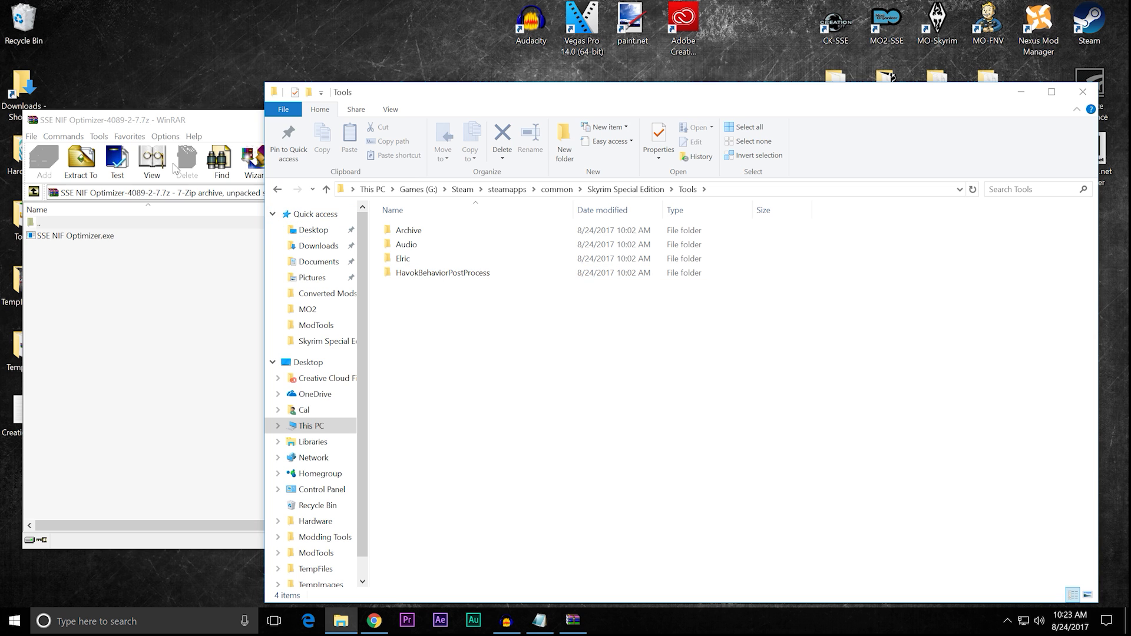
{"action": "left_click", "coordinate": [177, 120]}
{"action": "left_click_drag", "start_coordinate": [561, 100], "coordinate": [817, 96]}
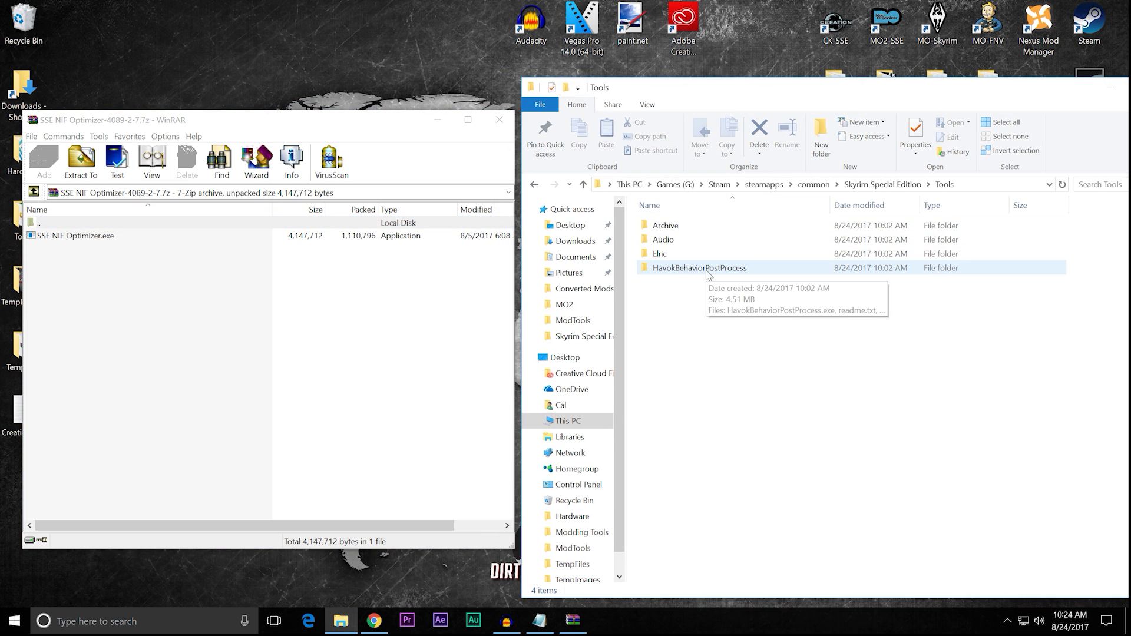
{"action": "double_click", "coordinate": [708, 270]}
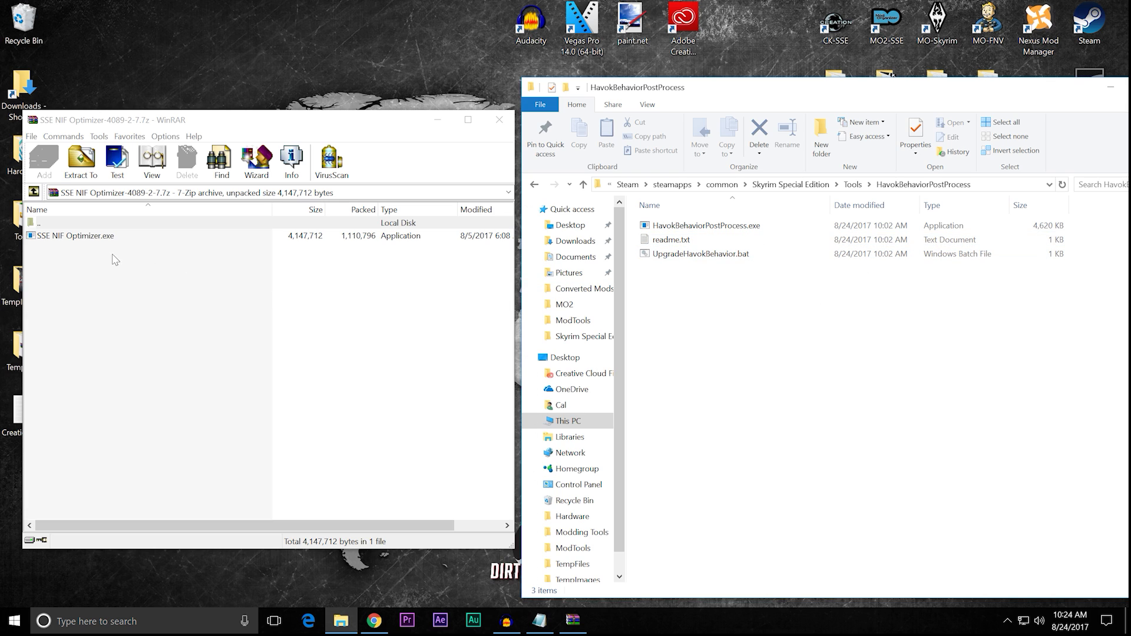
- Close the SSE NIF Optimizer archive and extract converttoskyrimSE.bat from converttoskyrimSE-2970-1-5.zip into the HavokBehaviorPostProcess folder
{"action": "left_click", "coordinate": [499, 122]}
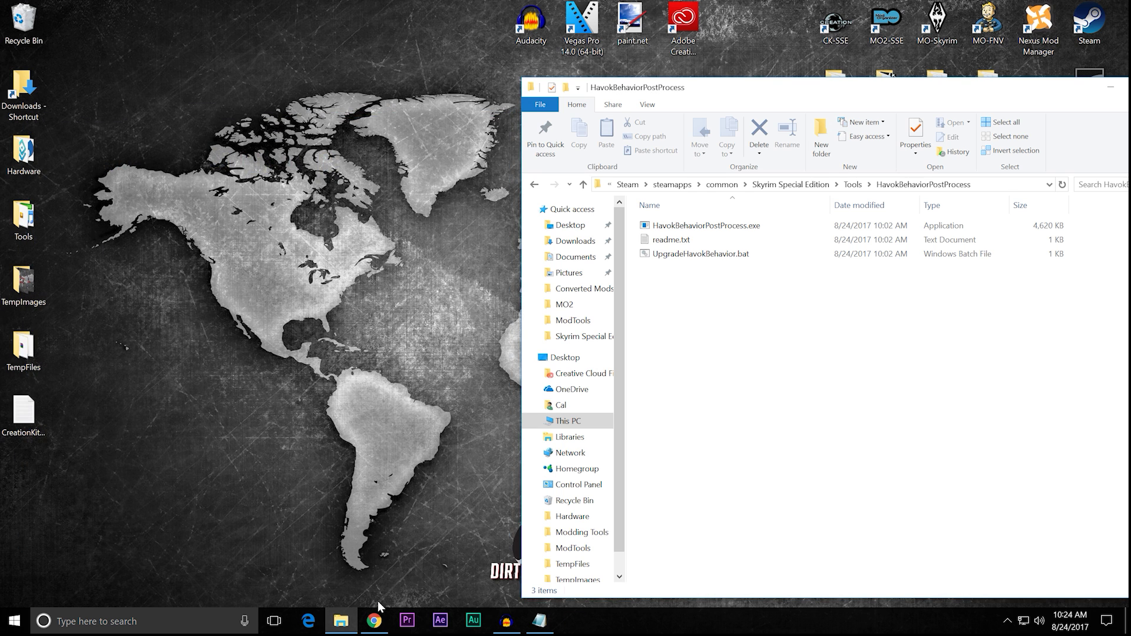
{"action": "left_click_drag", "start_coordinate": [750, 96], "coordinate": [832, 133]}
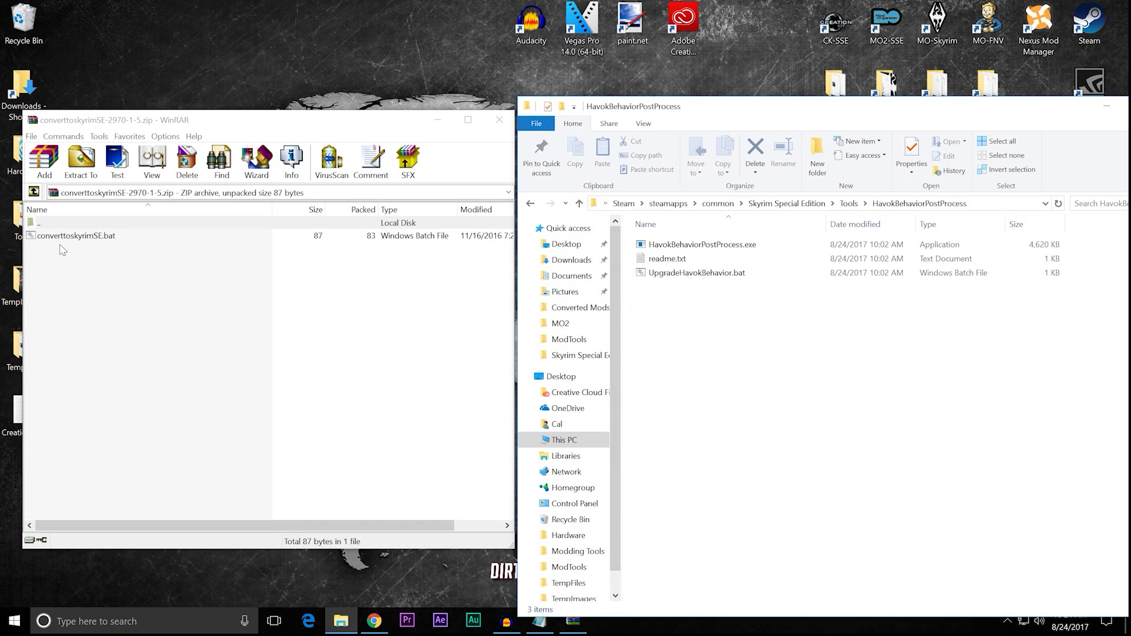
{"action": "left_click", "coordinate": [64, 236]}
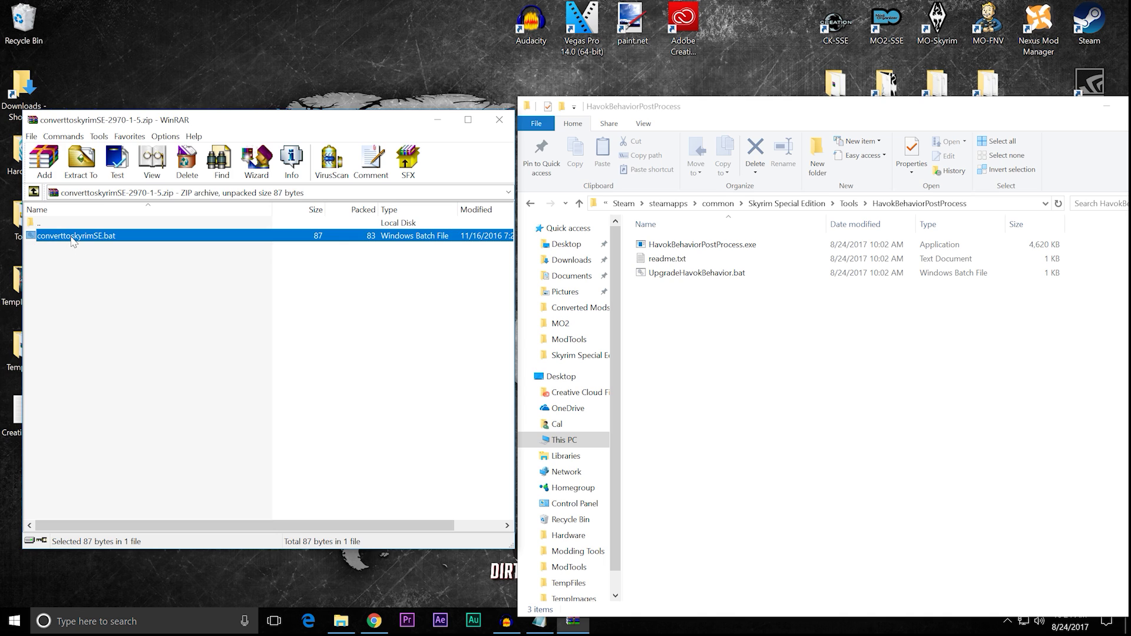
{"action": "left_click_drag", "start_coordinate": [73, 238], "coordinate": [765, 383]}
{"action": "left_click", "coordinate": [729, 335]}
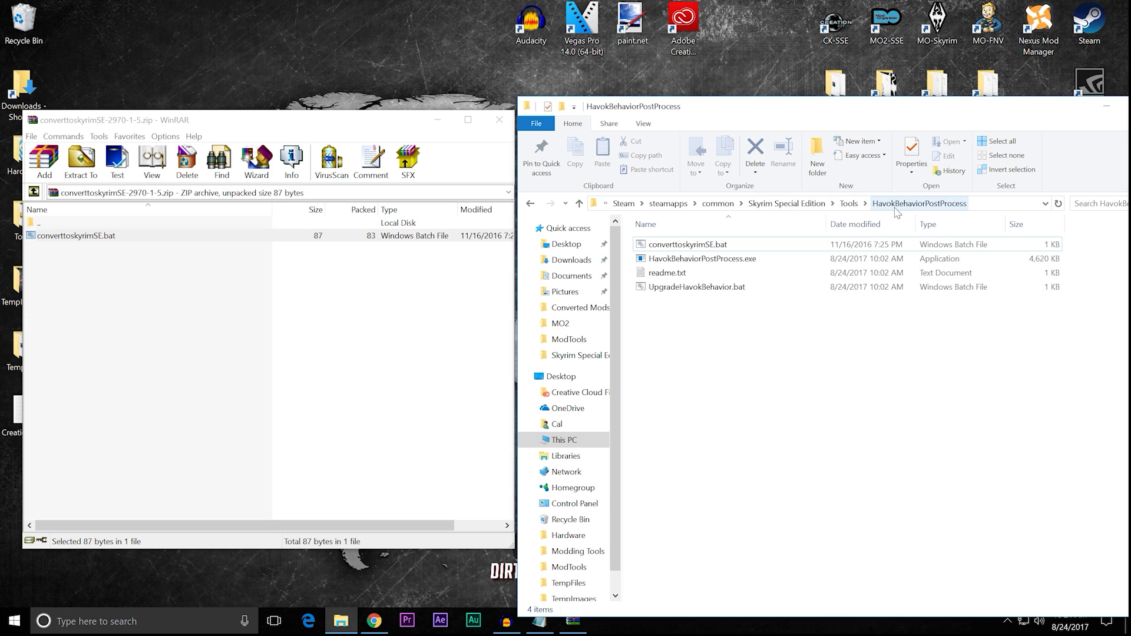
- Retrace the path from the Skyrim Special Edition folder through Tools to HavokBehaviorPostProcess to check the batch file's location
{"action": "left_click", "coordinate": [530, 204]}
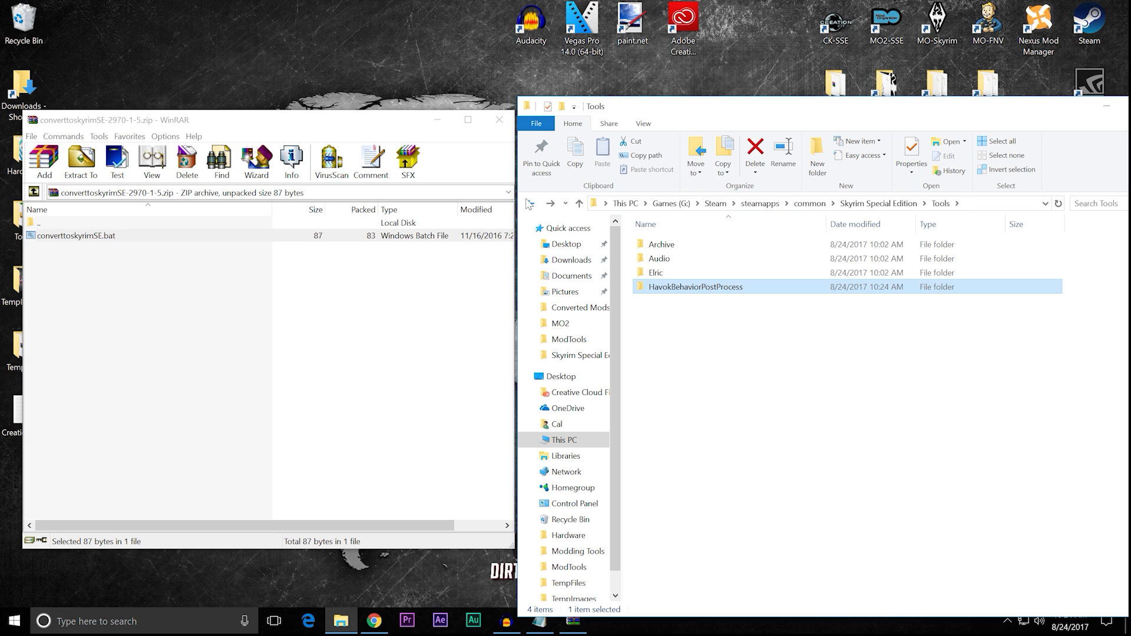
{"action": "left_click", "coordinate": [530, 203]}
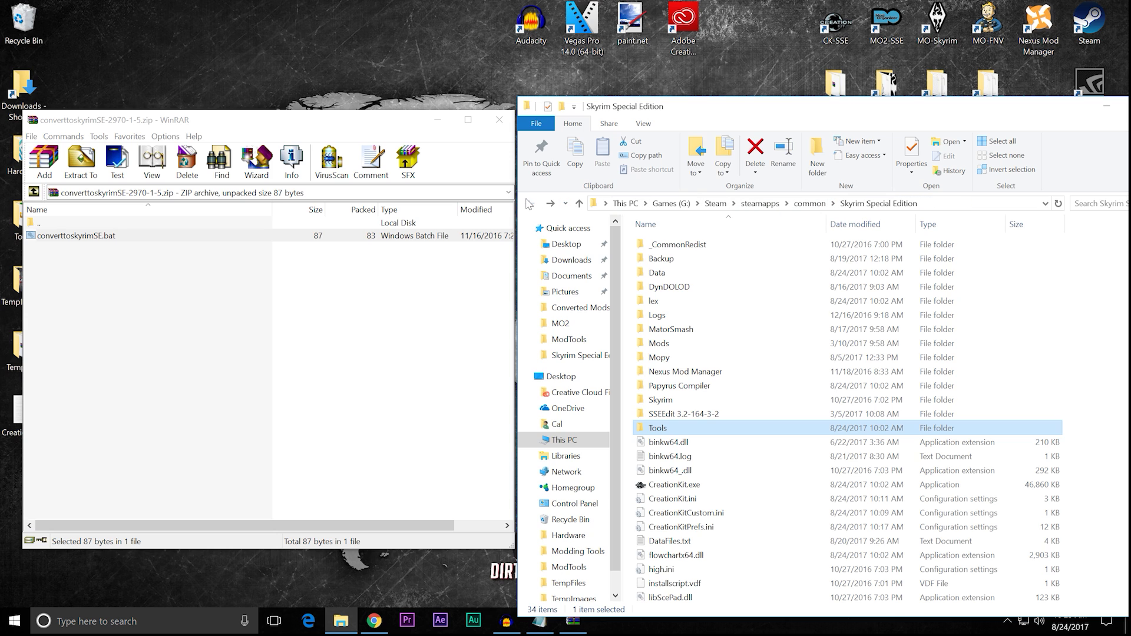
{"action": "double_click", "coordinate": [709, 428]}
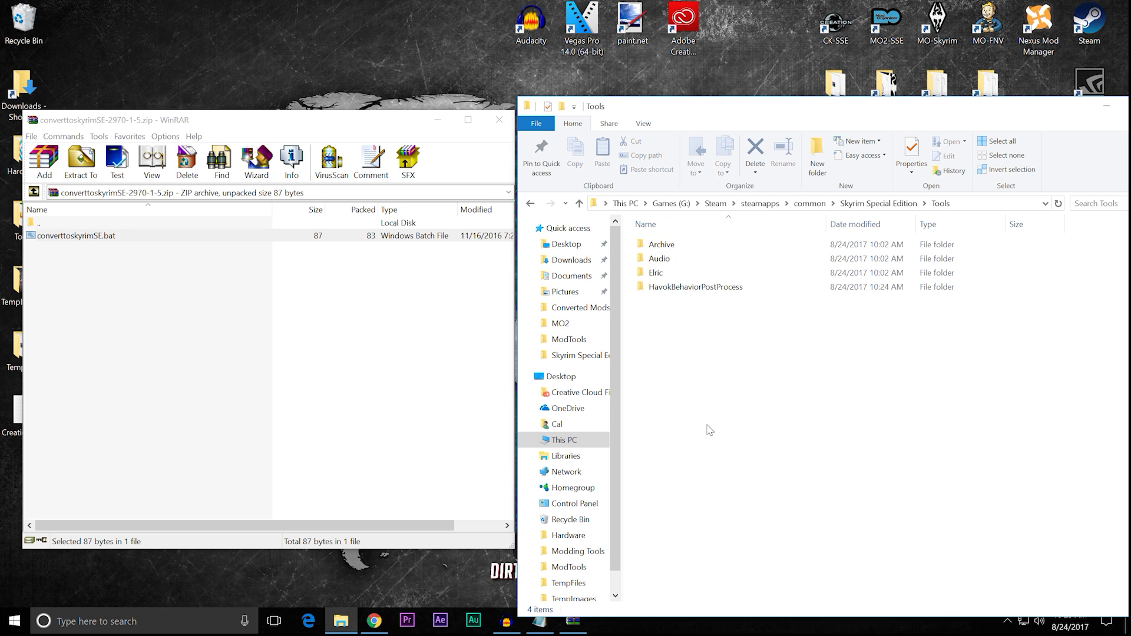
{"action": "double_click", "coordinate": [709, 291]}
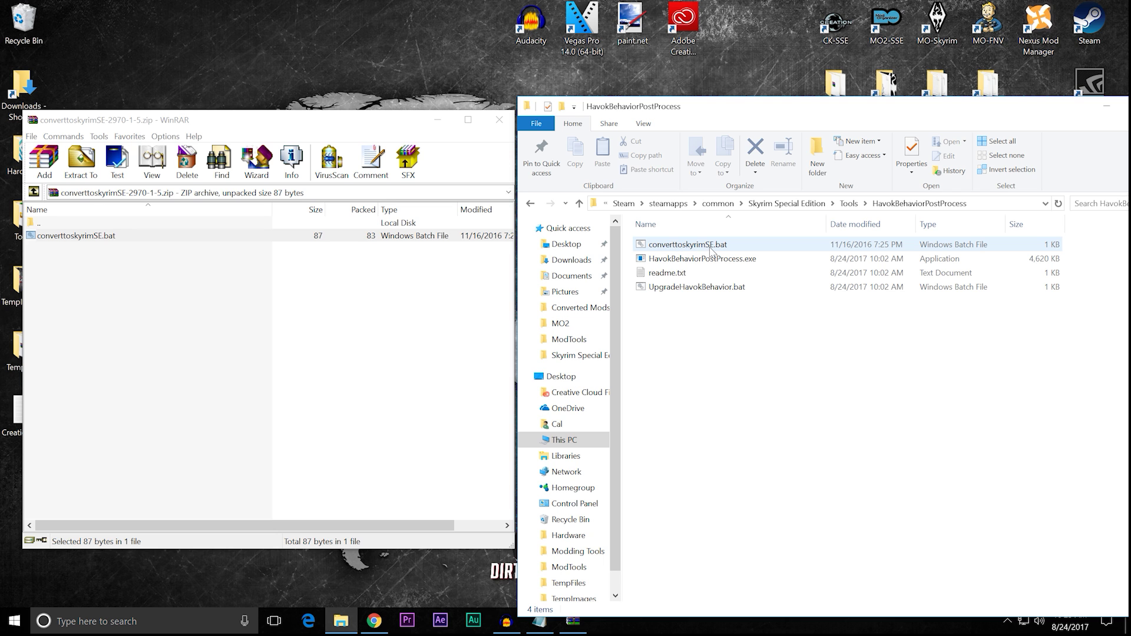
- Close the HavokBehaviorPostProcess window and delete the ModTools folder from the desktop
{"action": "left_click_drag", "start_coordinate": [985, 117], "coordinate": [910, 128]}
{"action": "left_click", "coordinate": [1094, 118]}
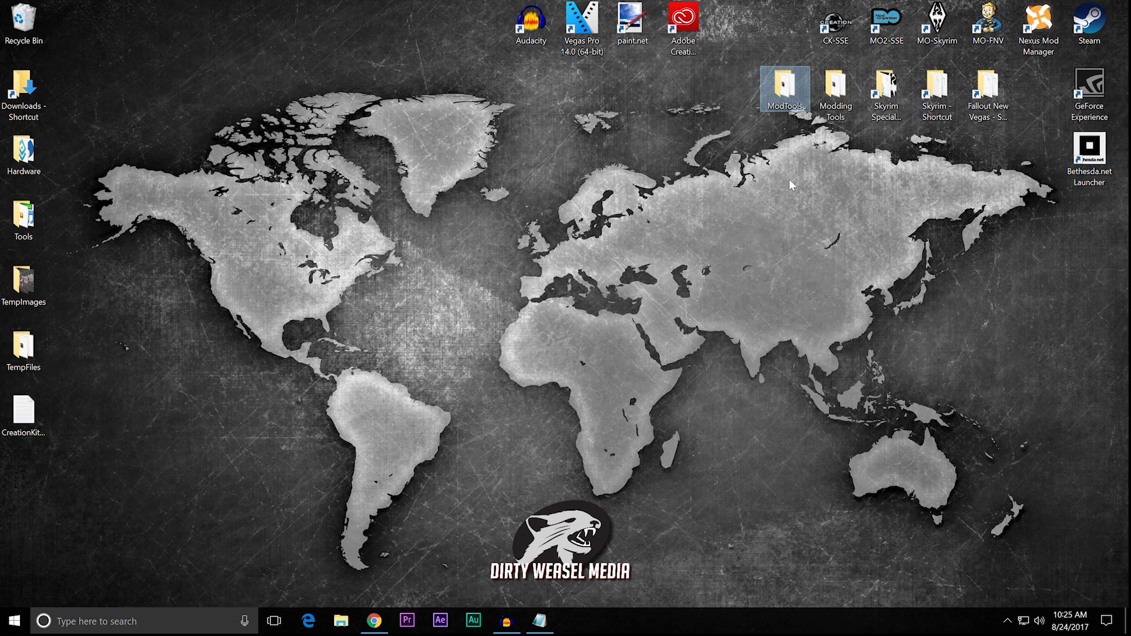
{"action": "right_click", "coordinate": [779, 99]}
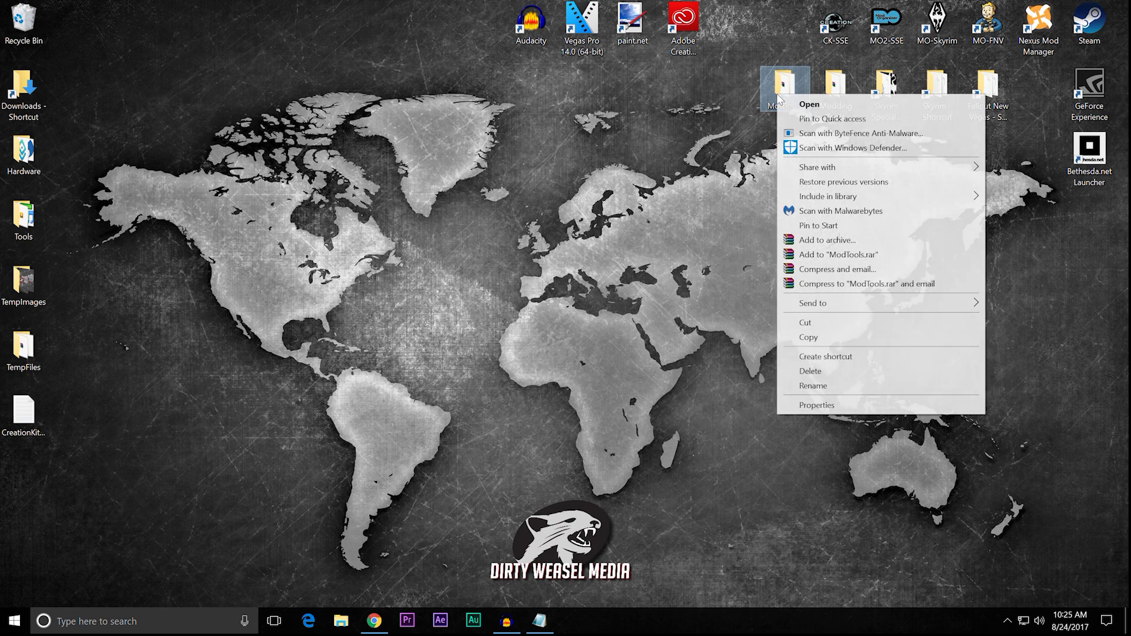
{"action": "left_click", "coordinate": [791, 372]}
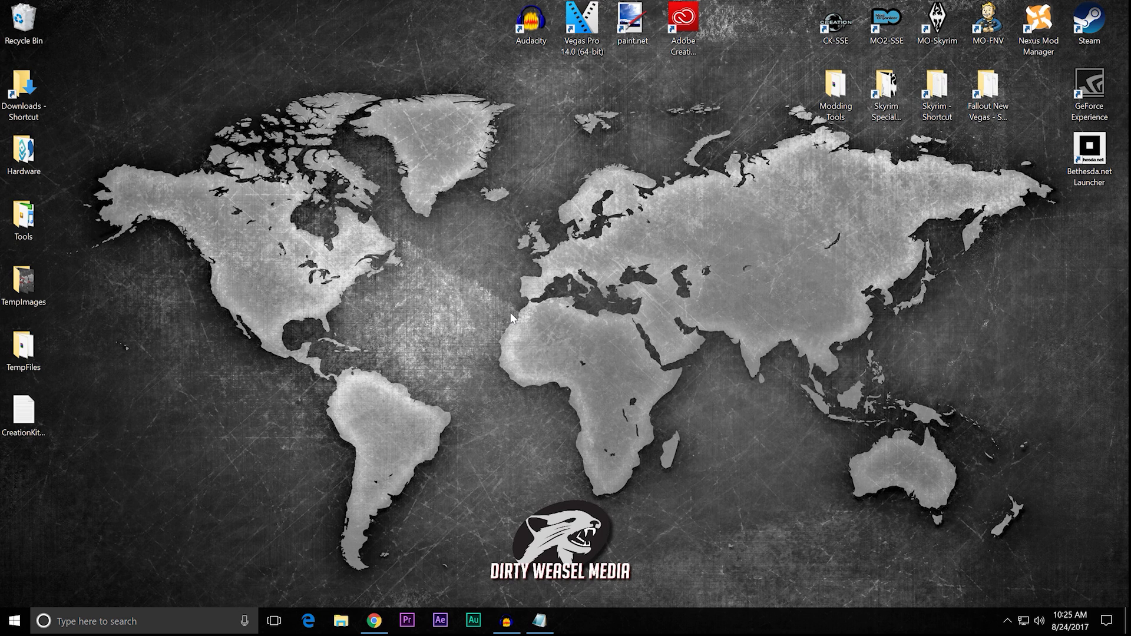
- Start Nexus Mod Manager for Skyrim Special Edition, and look over its supported tools and folder-opening options
{"action": "left_click", "coordinate": [1038, 27]}
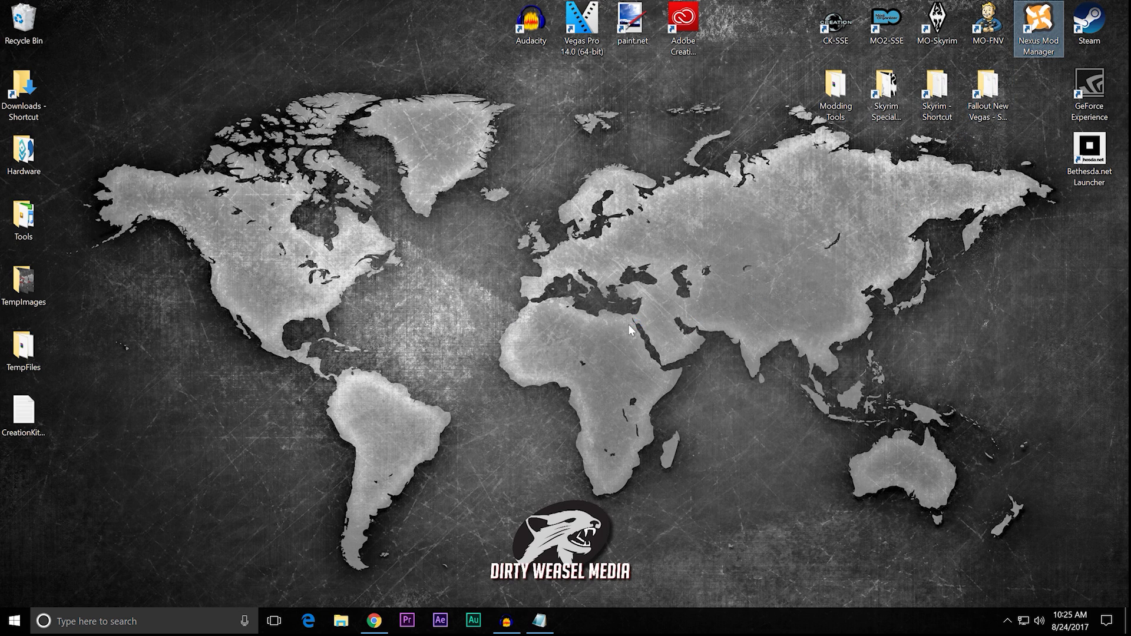
{"action": "double_click", "coordinate": [575, 310]}
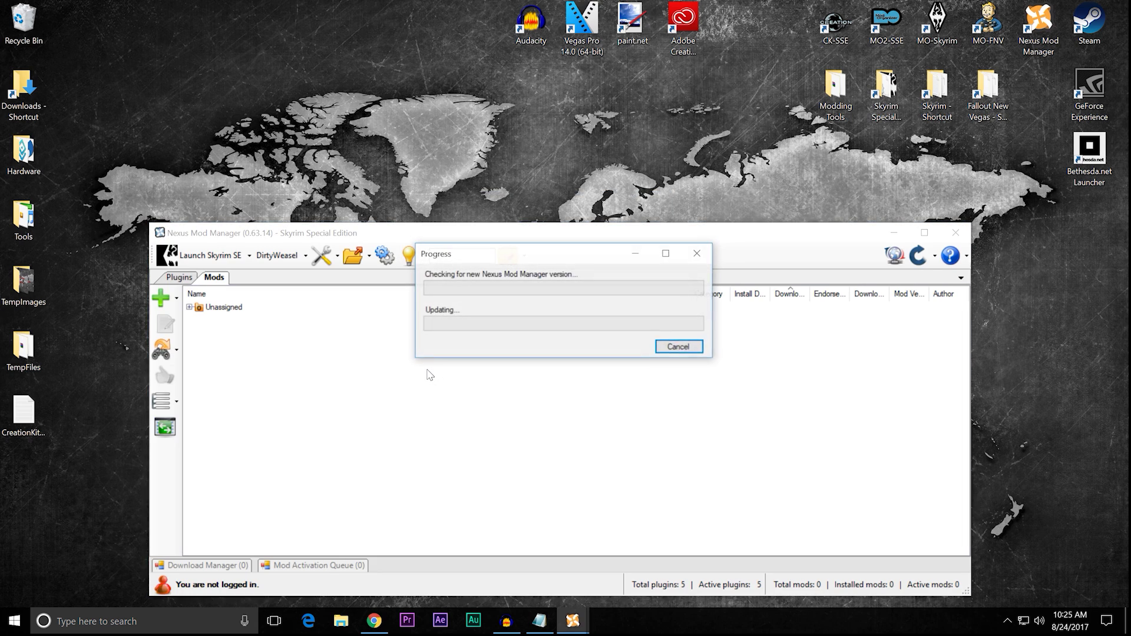
{"action": "left_click", "coordinate": [511, 258]}
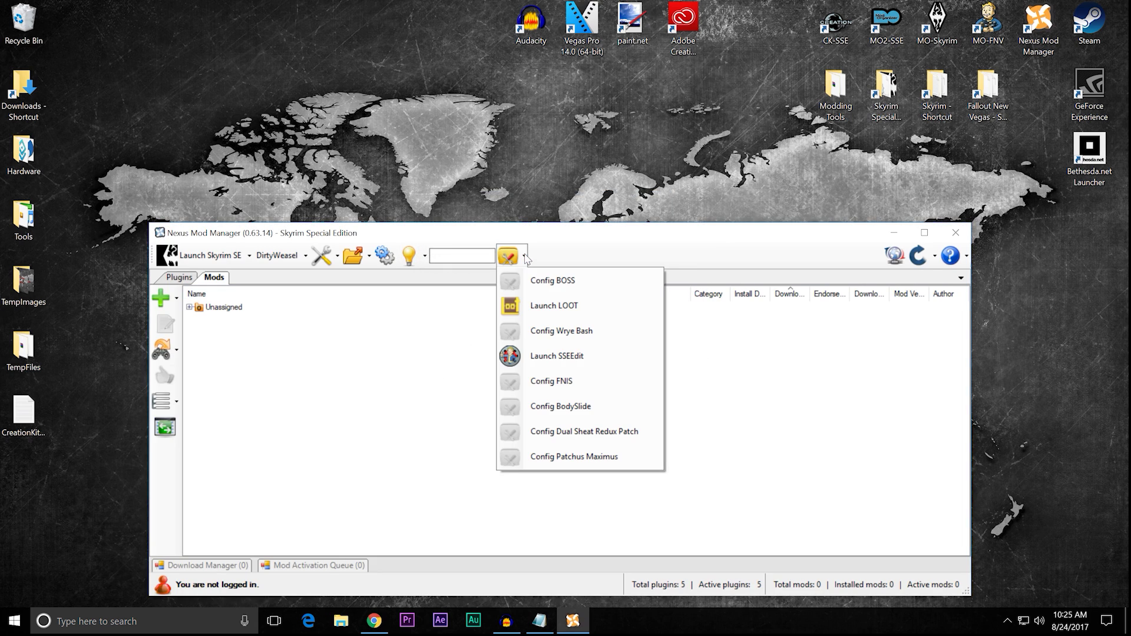
{"action": "left_click", "coordinate": [592, 250]}
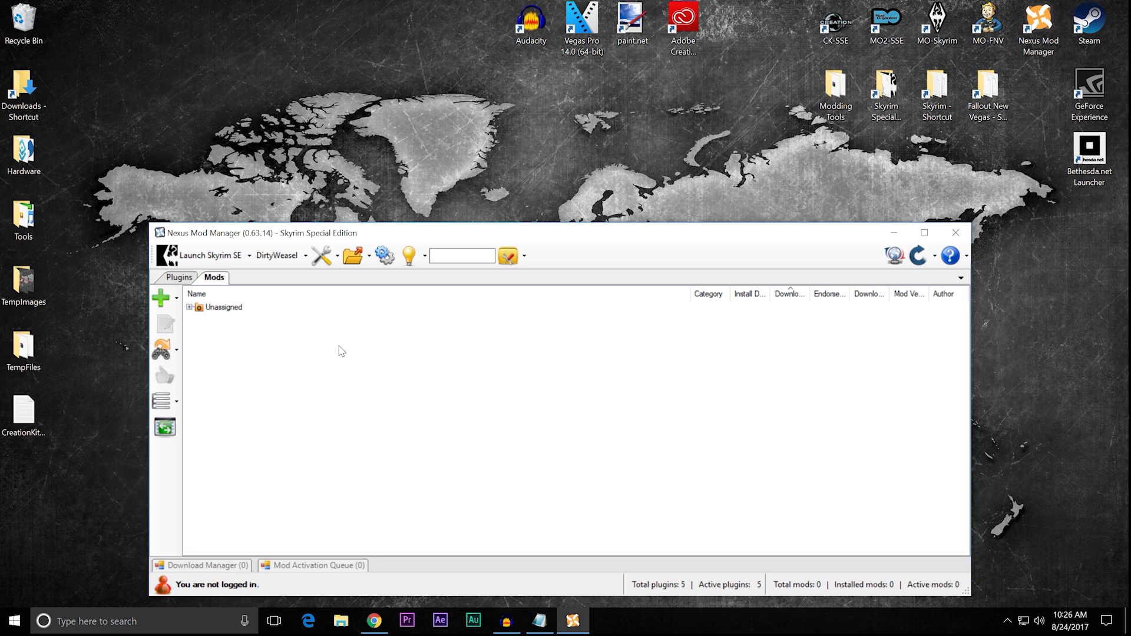
{"action": "left_click", "coordinate": [354, 255]}
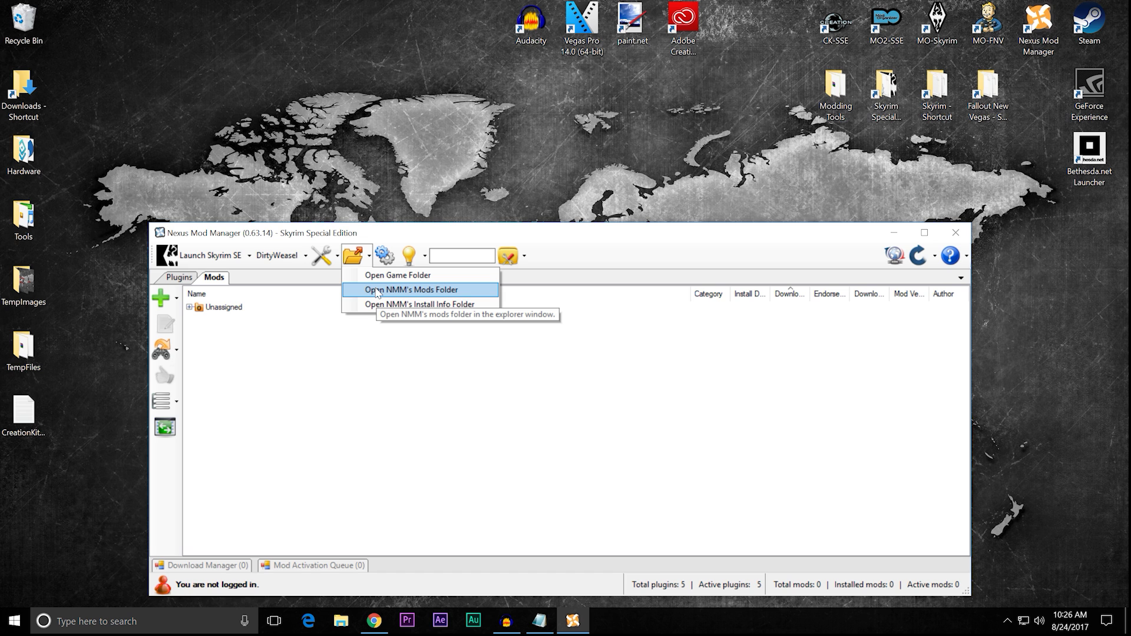
{"action": "left_click", "coordinate": [377, 289]}
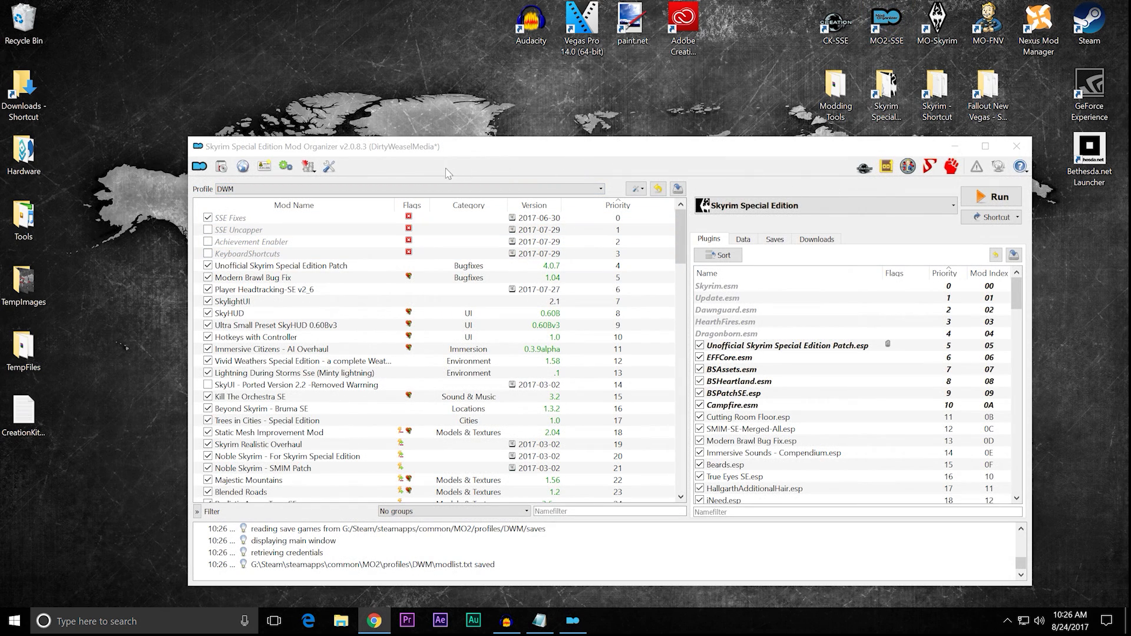
- In Mod Organizer, examine the Creation Kit entry among the configured executables and the list of programs available to run
{"action": "left_click", "coordinate": [285, 167]}
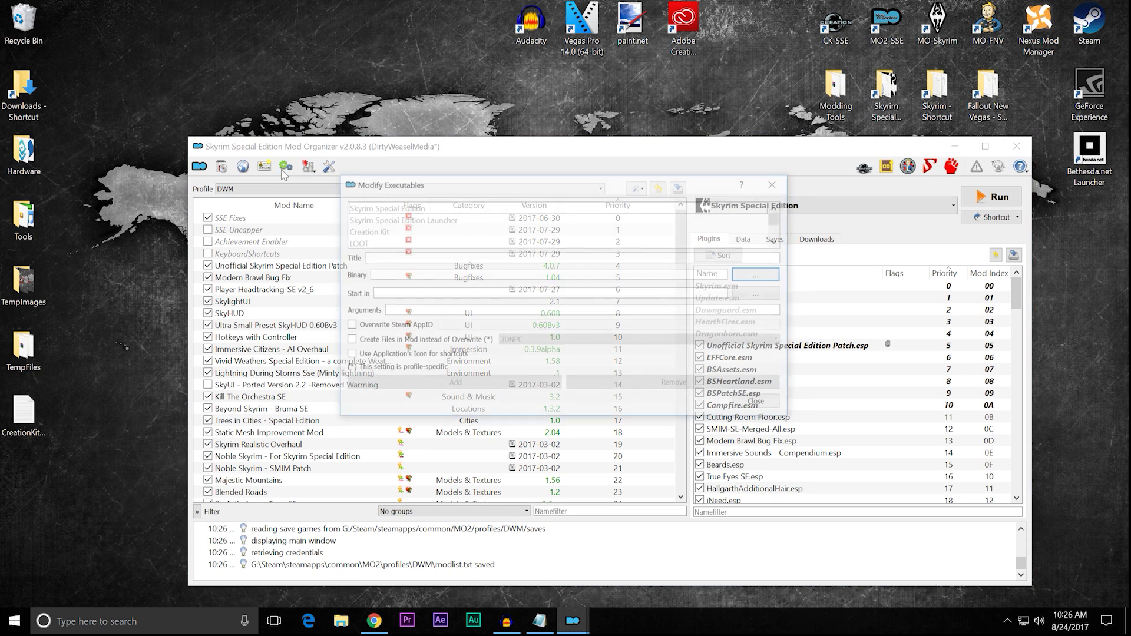
{"action": "left_click", "coordinate": [428, 234]}
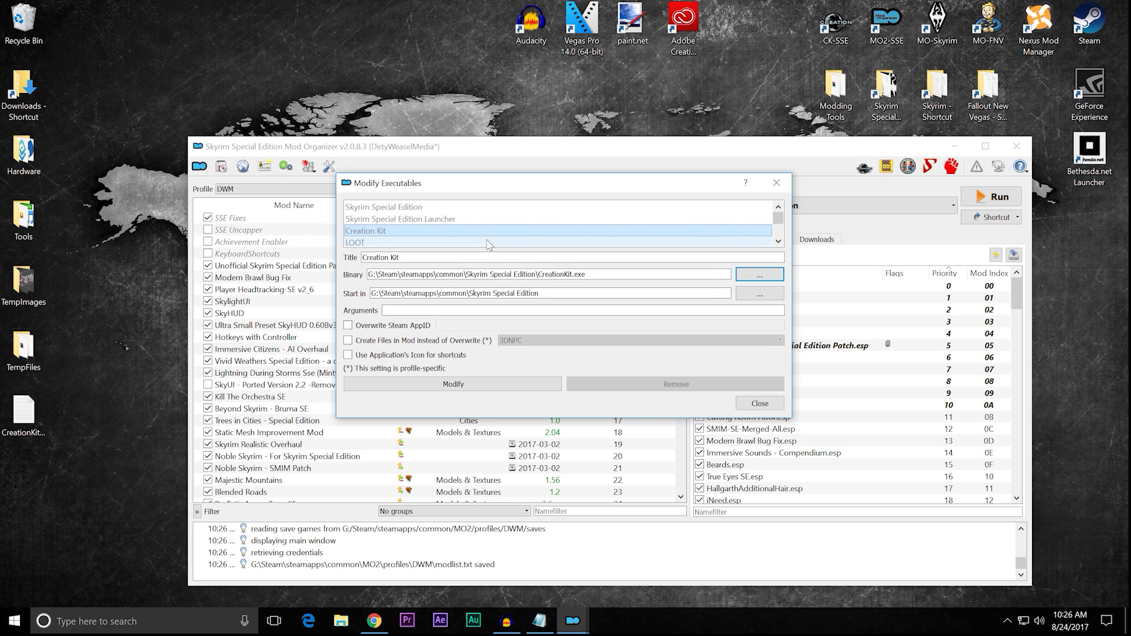
{"action": "scroll", "coordinate": [433, 234], "scroll_direction": "down", "scroll_amount": 5}
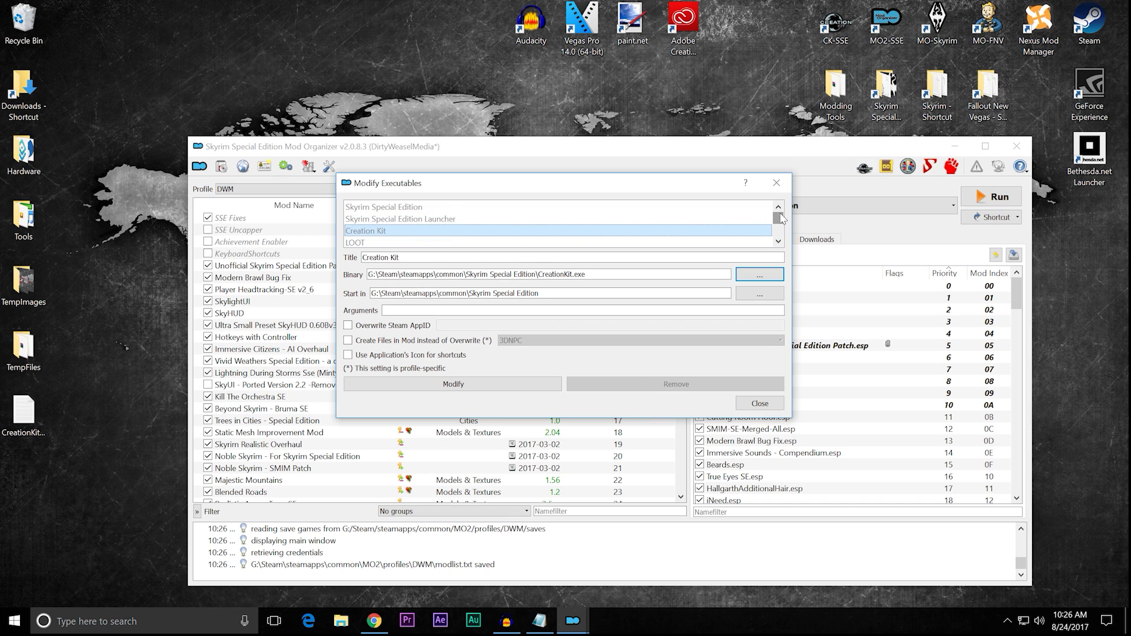
{"action": "scroll", "coordinate": [780, 225], "scroll_direction": "up", "scroll_amount": 1}
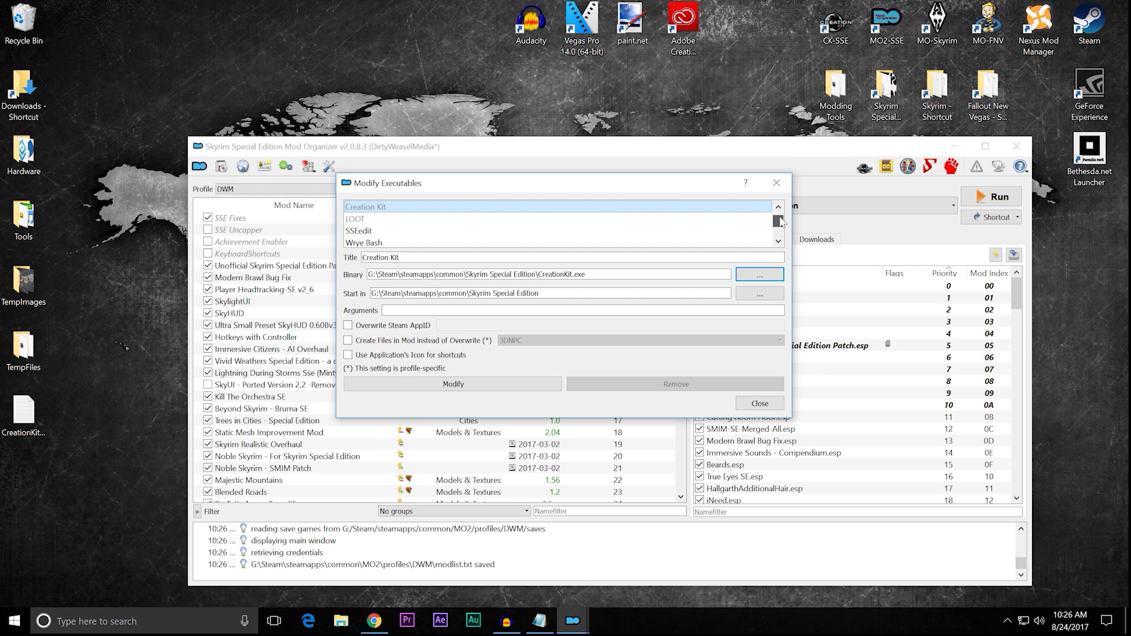
{"action": "scroll", "coordinate": [781, 223], "scroll_direction": "down", "scroll_amount": 1}
{"action": "scroll", "coordinate": [780, 225], "scroll_direction": "up", "scroll_amount": 4}
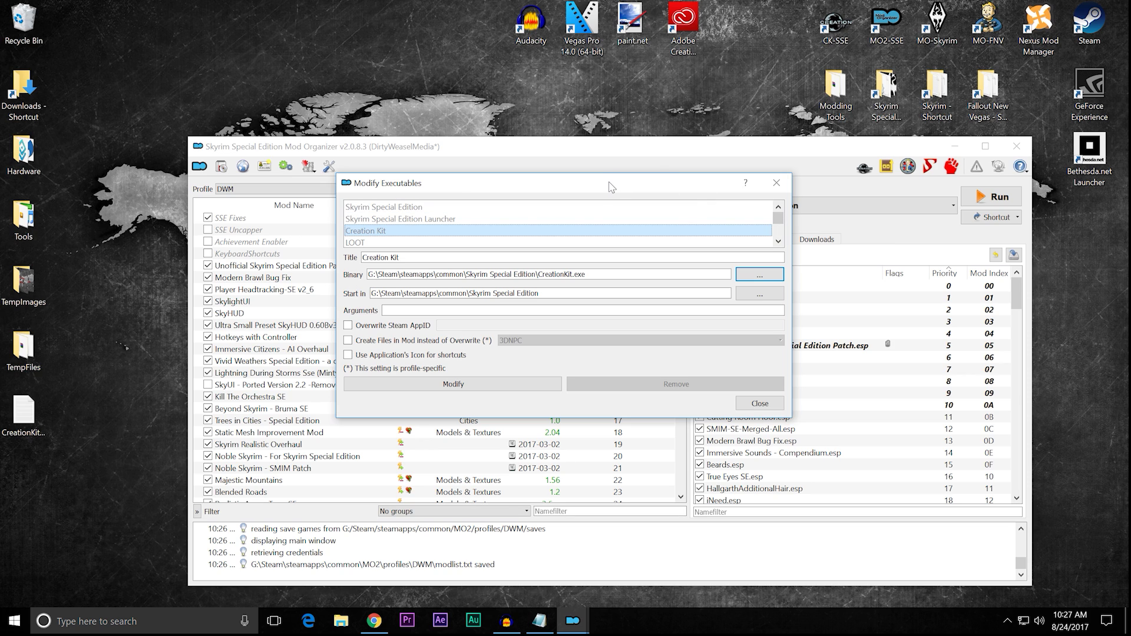
{"action": "left_click", "coordinate": [776, 183]}
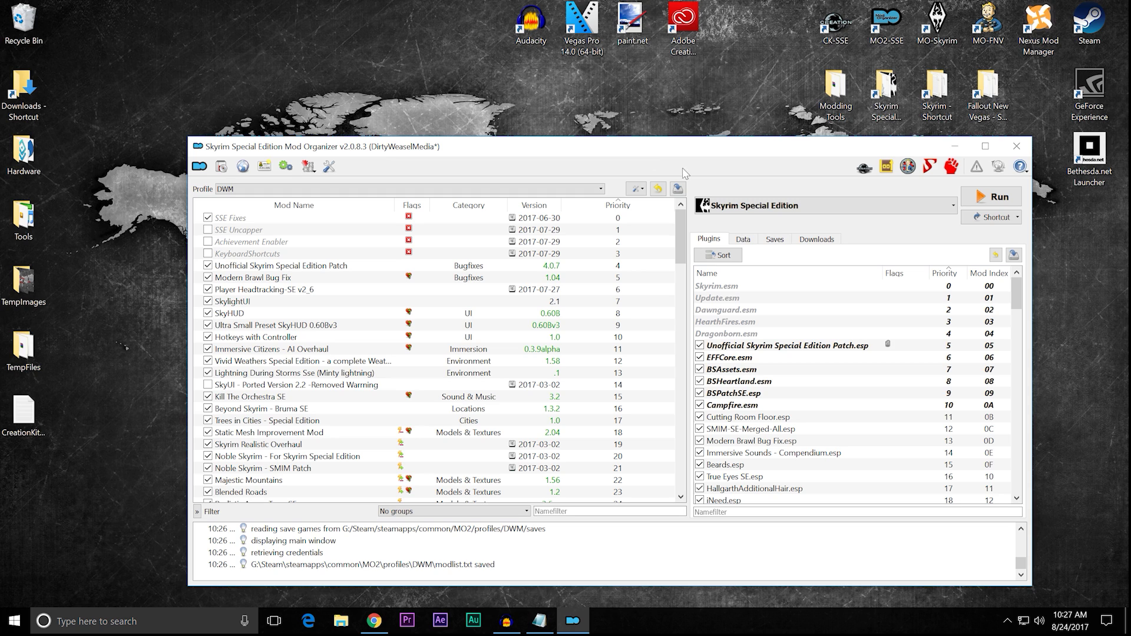
{"action": "left_click", "coordinate": [923, 207]}
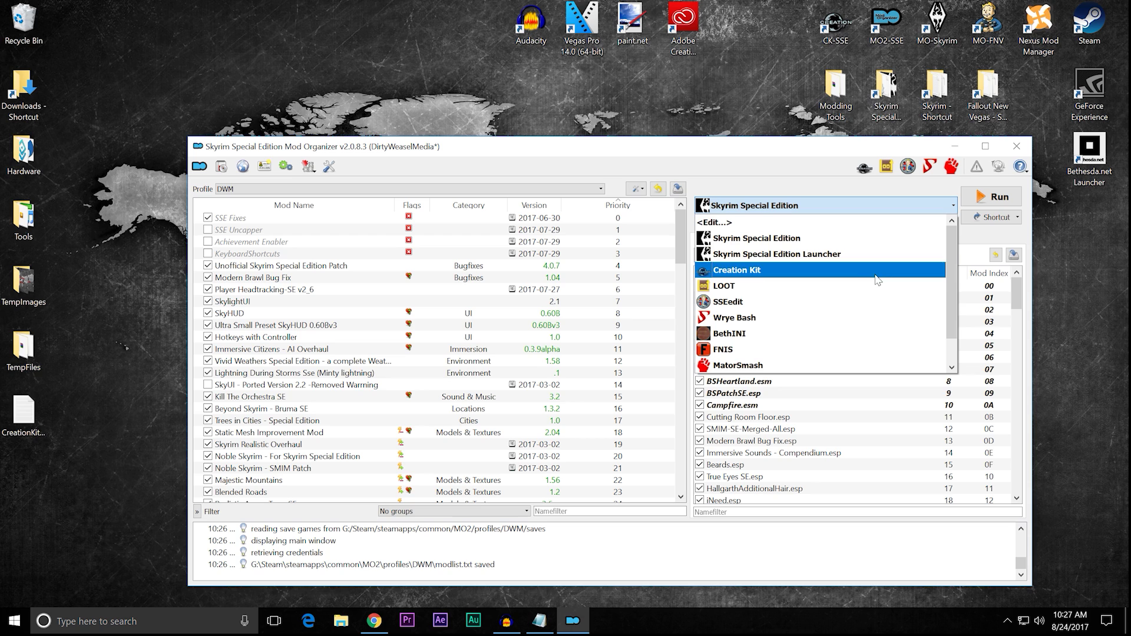
{"action": "left_click", "coordinate": [830, 178]}
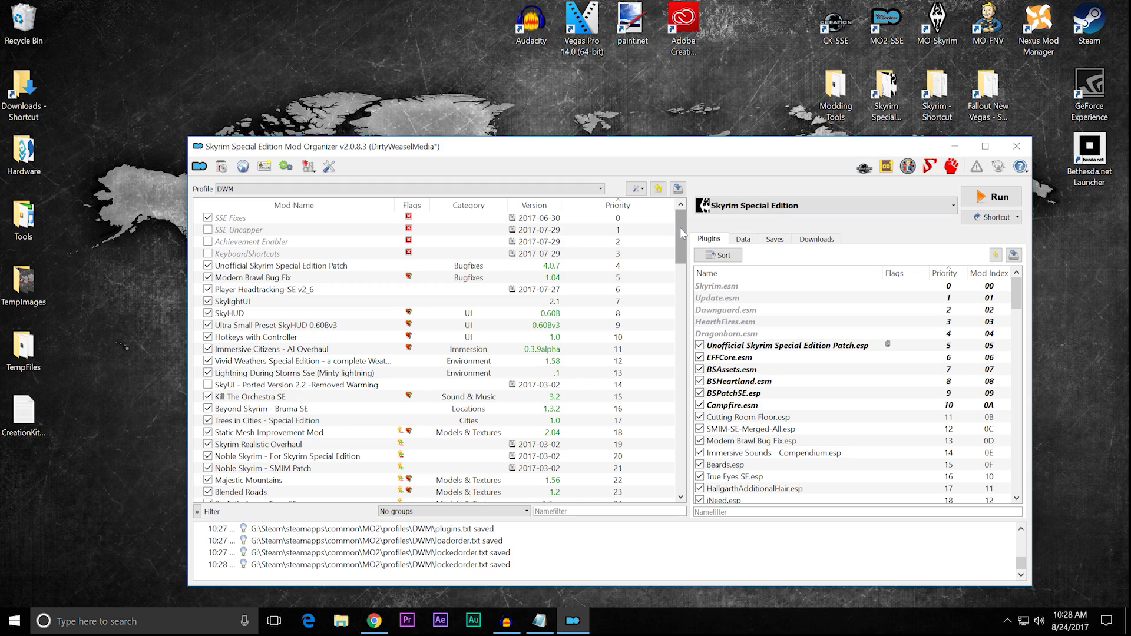
- Switch the mod profile from DWM to Vanilla
{"action": "mouse_move", "coordinate": [680, 227]}
{"action": "left_mouse_down"}
{"action": "mouse_move", "coordinate": [679, 459]}
{"action": "mouse_move", "coordinate": [682, 220]}
{"action": "left_mouse_up"}
{"action": "left_click", "coordinate": [600, 189]}
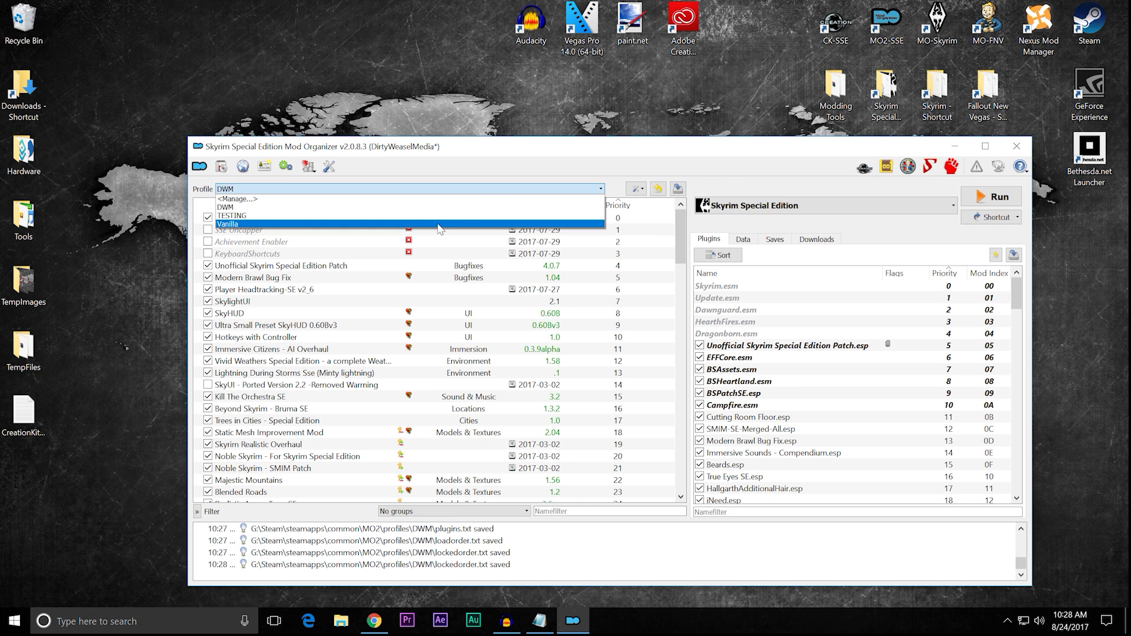
{"action": "left_click", "coordinate": [439, 228]}
{"action": "mouse_move", "coordinate": [677, 221]}
{"action": "left_mouse_down"}
{"action": "mouse_move", "coordinate": [676, 471]}
{"action": "mouse_move", "coordinate": [669, 223]}
{"action": "left_mouse_up"}
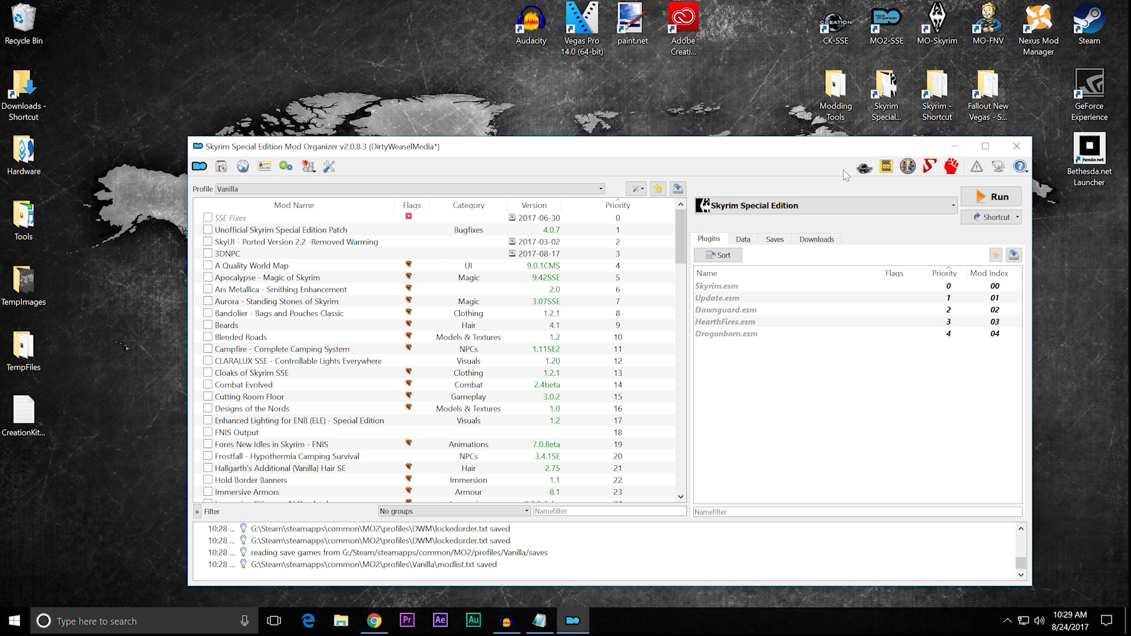
- Inspect the contents of the Overwrite folder at the end of the mod list, and close Mod Organizer
{"action": "left_click_drag", "start_coordinate": [678, 232], "coordinate": [669, 459]}
{"action": "scroll", "coordinate": [669, 459], "scroll_direction": "down", "scroll_amount": 2}
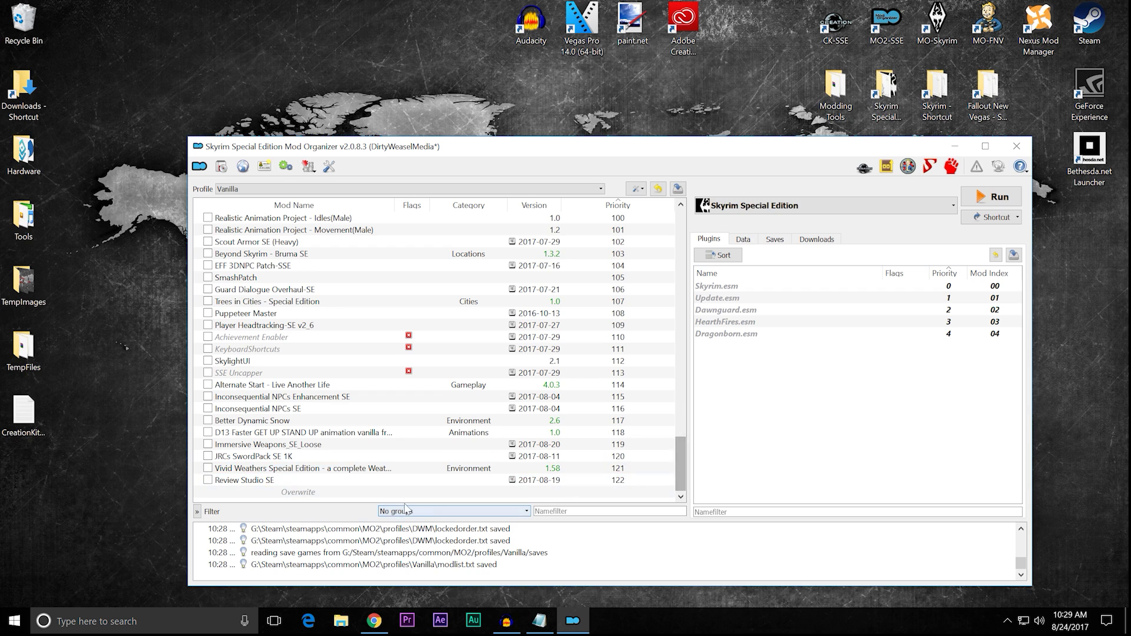
{"action": "double_click", "coordinate": [388, 493]}
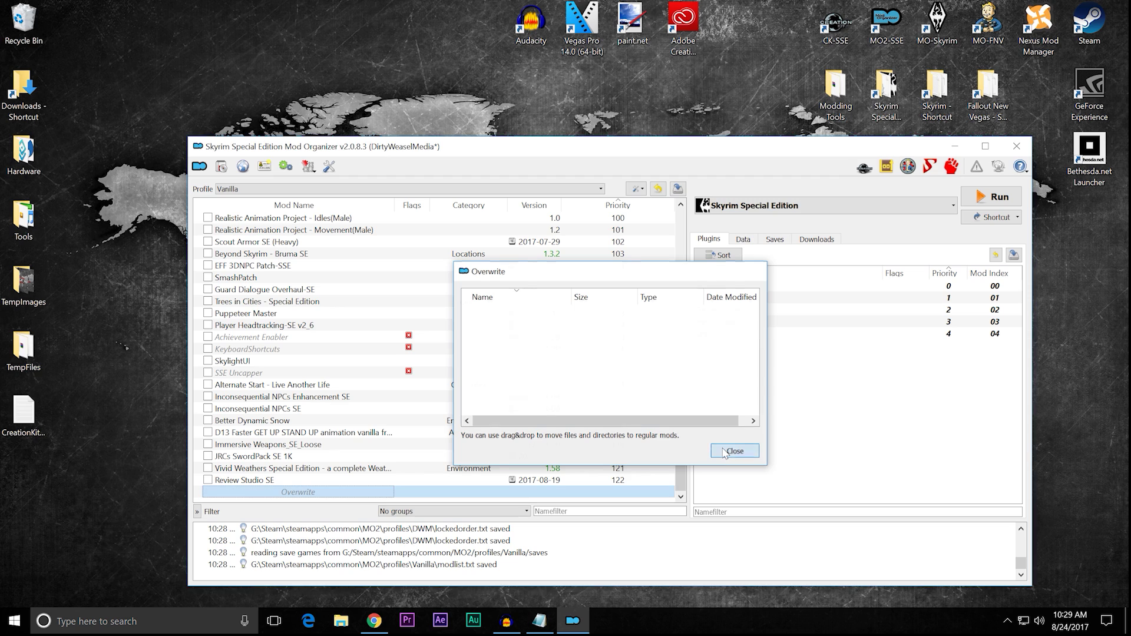
{"action": "left_click", "coordinate": [724, 452]}
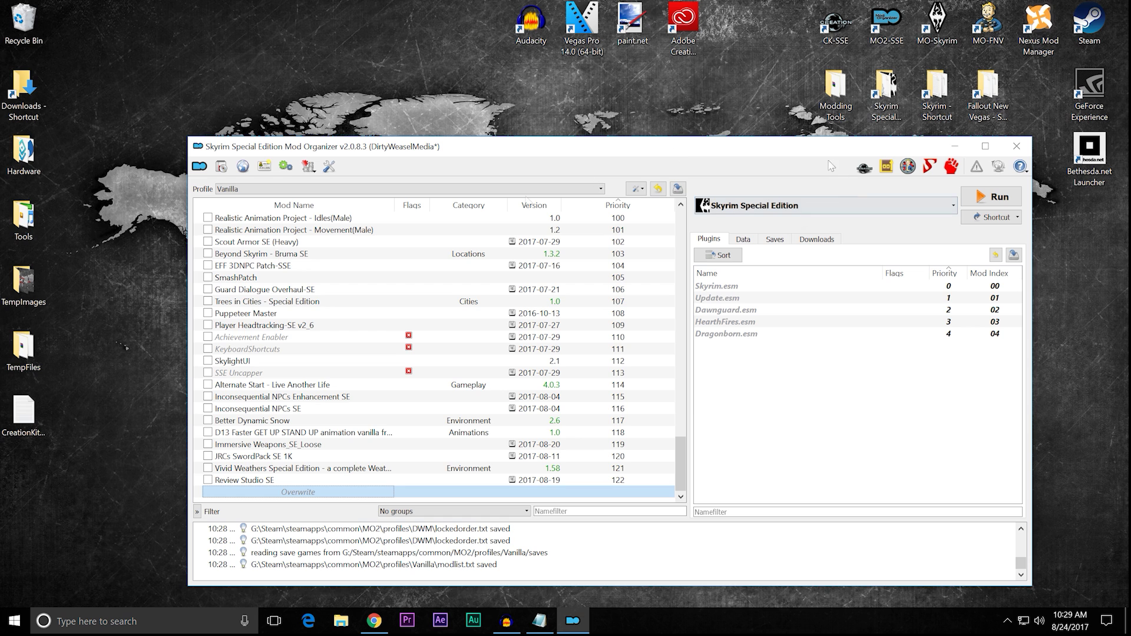
{"action": "left_click", "coordinate": [1014, 146]}
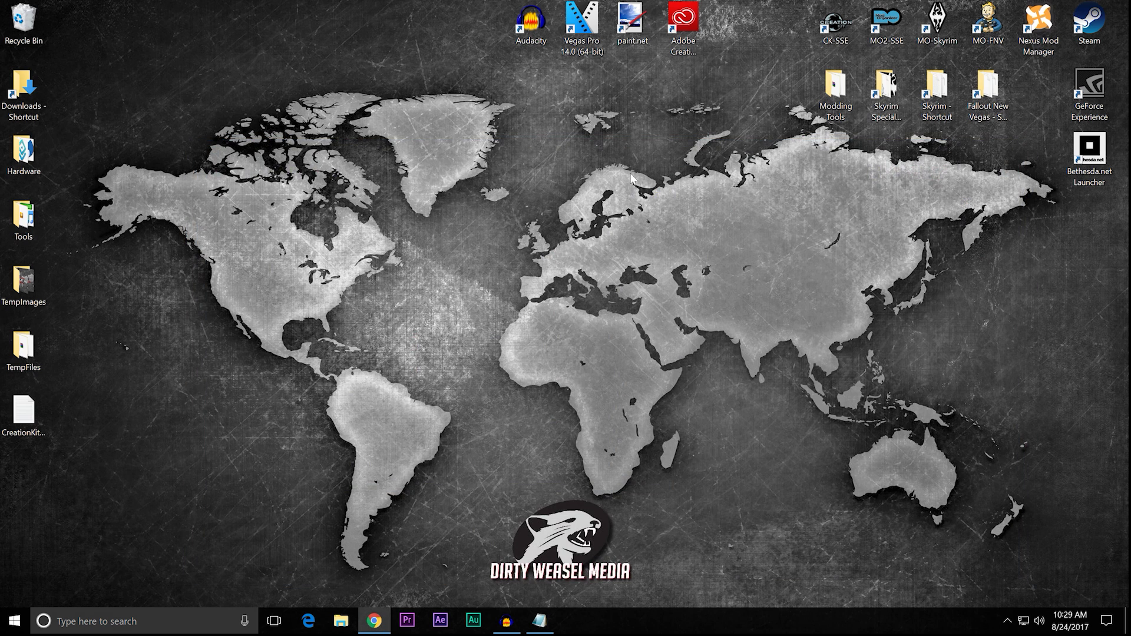